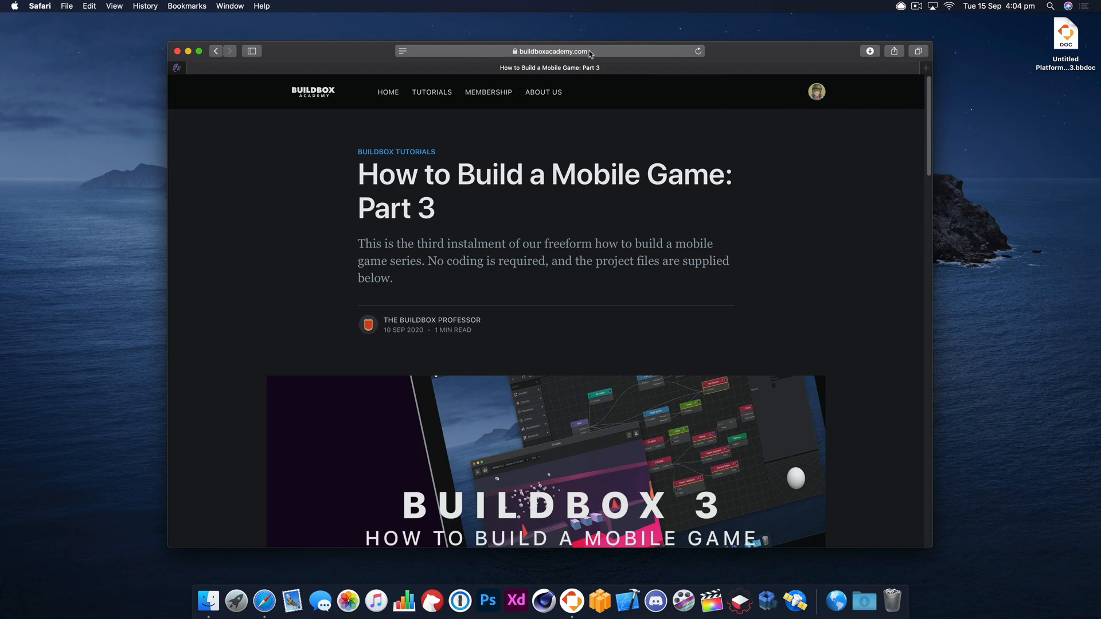
- Open the Untitled Platformer 003 project file from the desktop in Buildbox and enter its 3D World scene editor
scroll(479, 239, "down", 15)
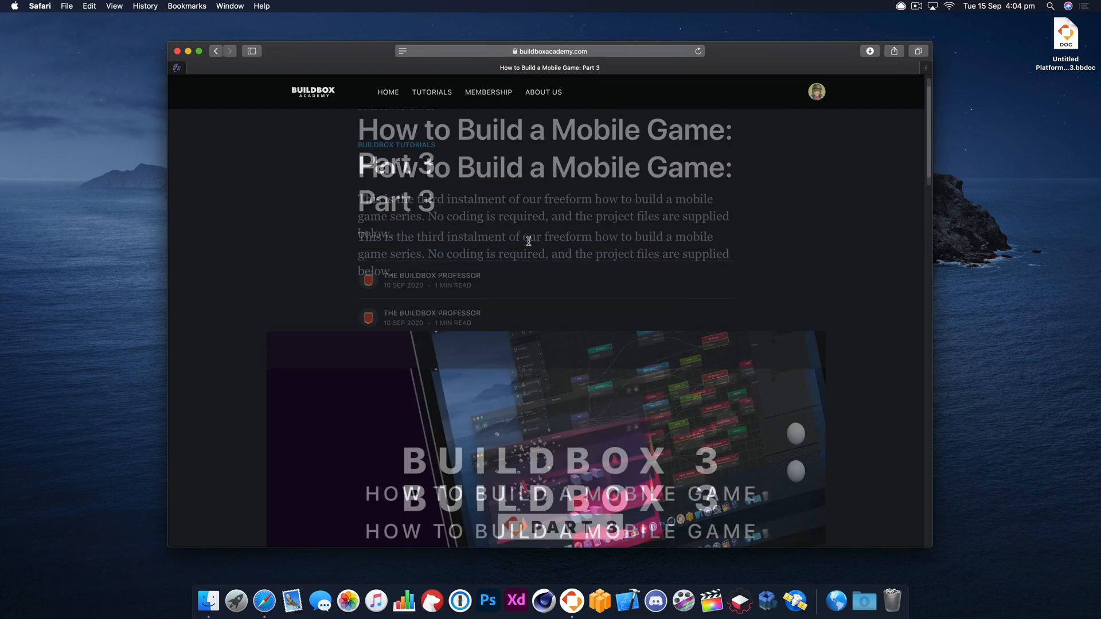
scroll(530, 256, "down", 10)
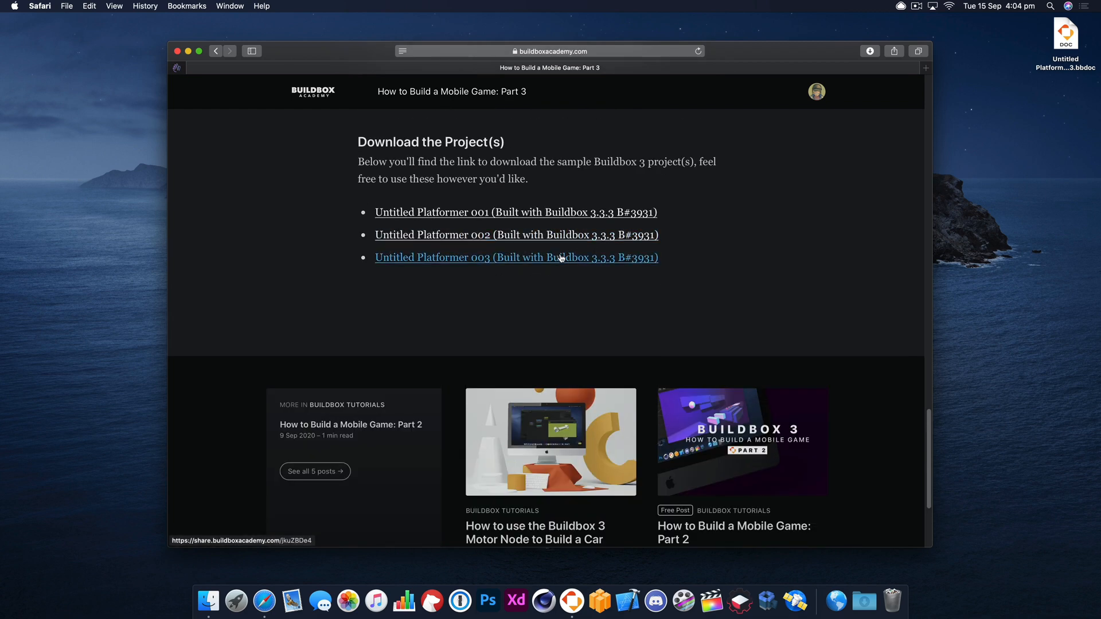
left_click(1066, 204, "alt")
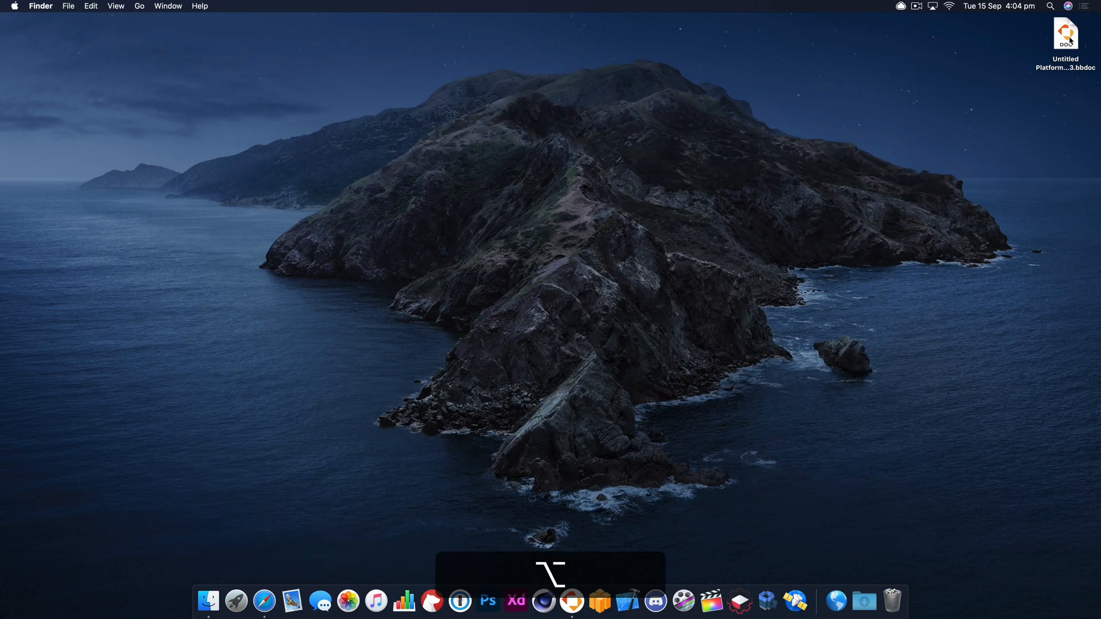
left_click_drag(1070, 39, 572, 601)
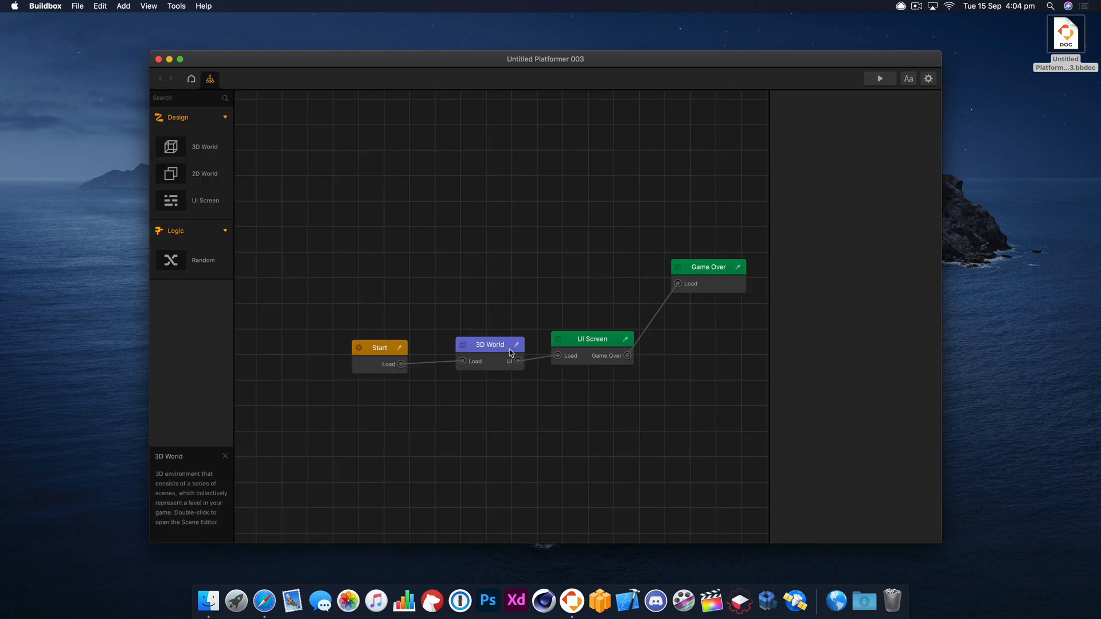
double_click(505, 346)
- Preview the game, make the ball jump across the level, and close the preview
left_click(871, 78)
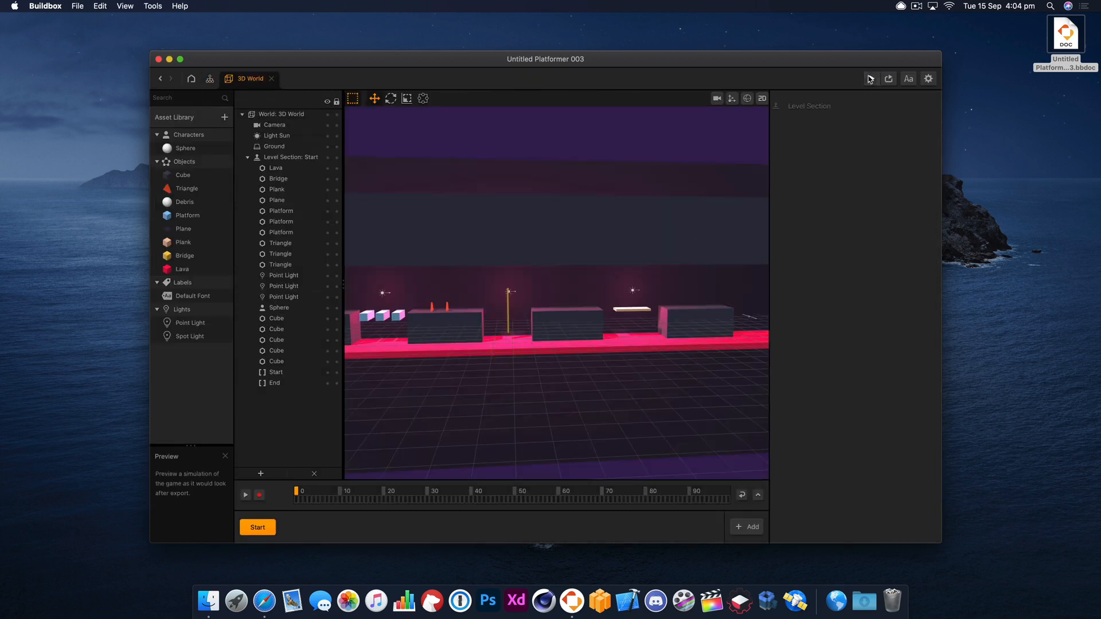
left_click_drag(721, 232, 642, 221)
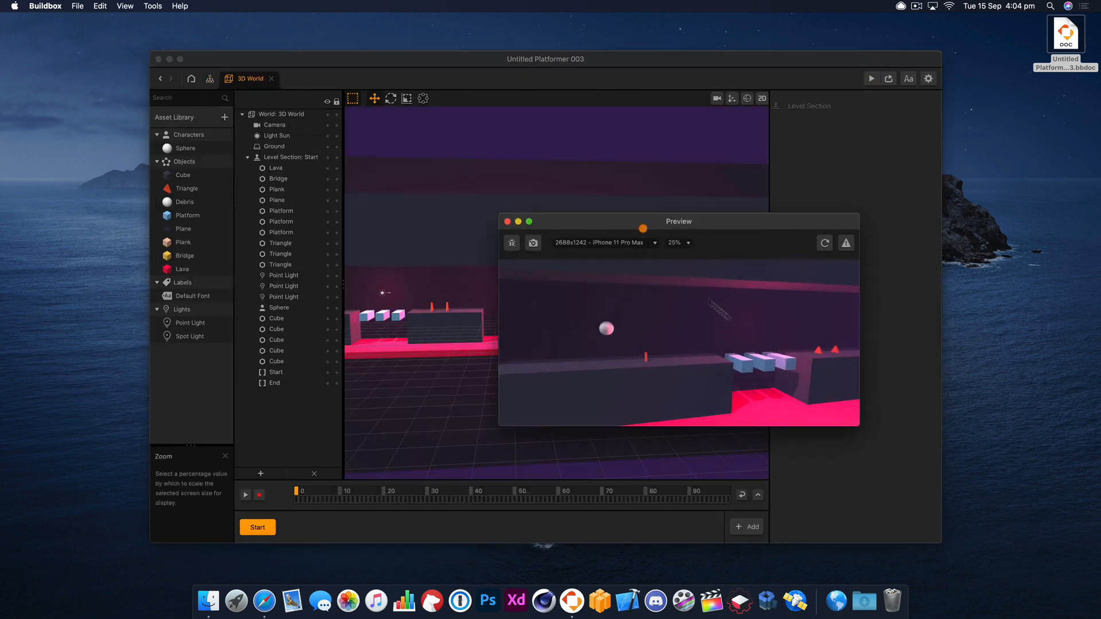
left_click(765, 367)
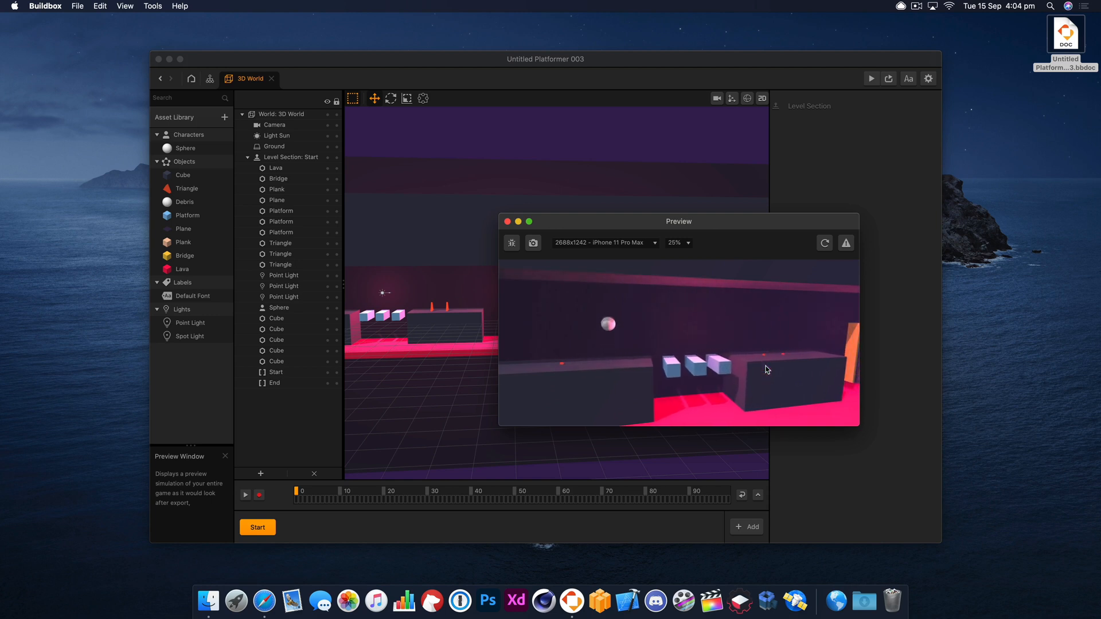
left_click(765, 367)
left_click(765, 367)
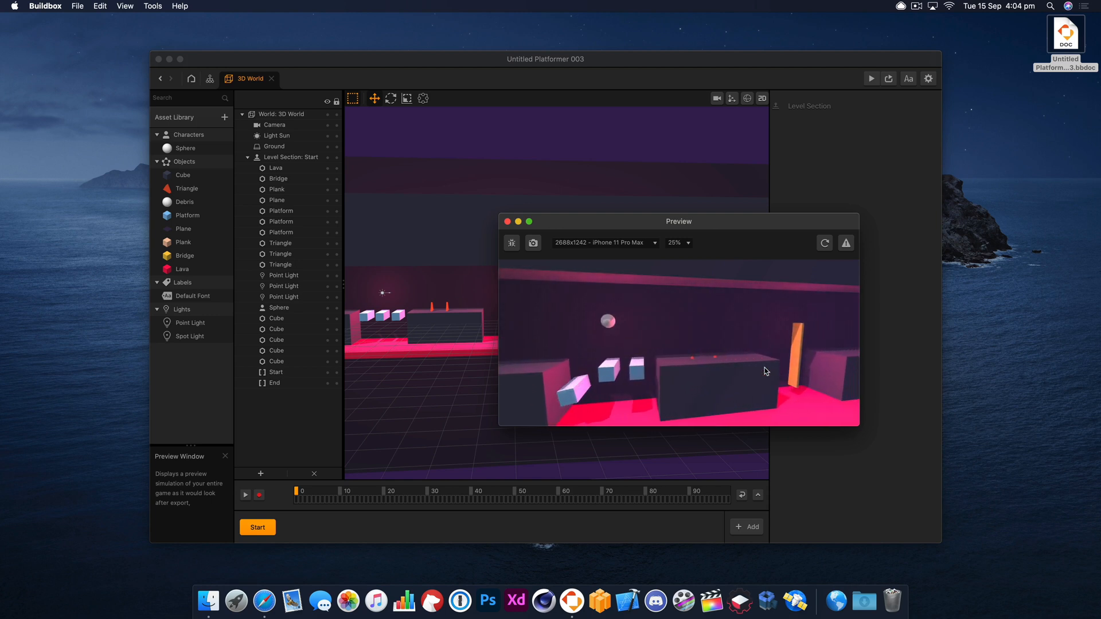
left_click(507, 221)
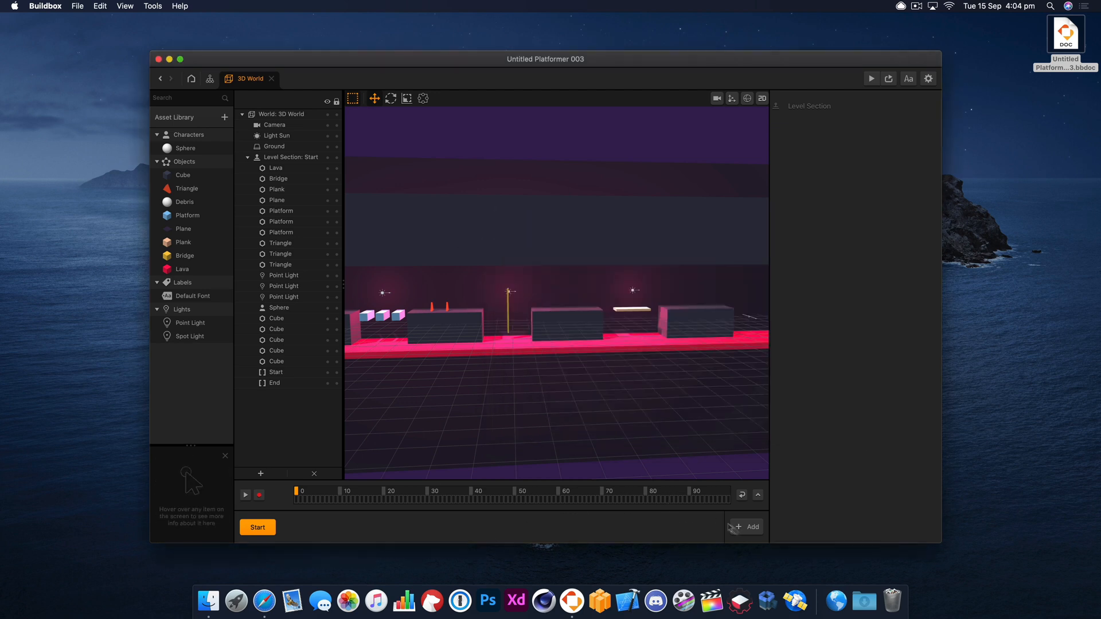
- Add a new scene to the 3D World after the Start scene
left_click(294, 530)
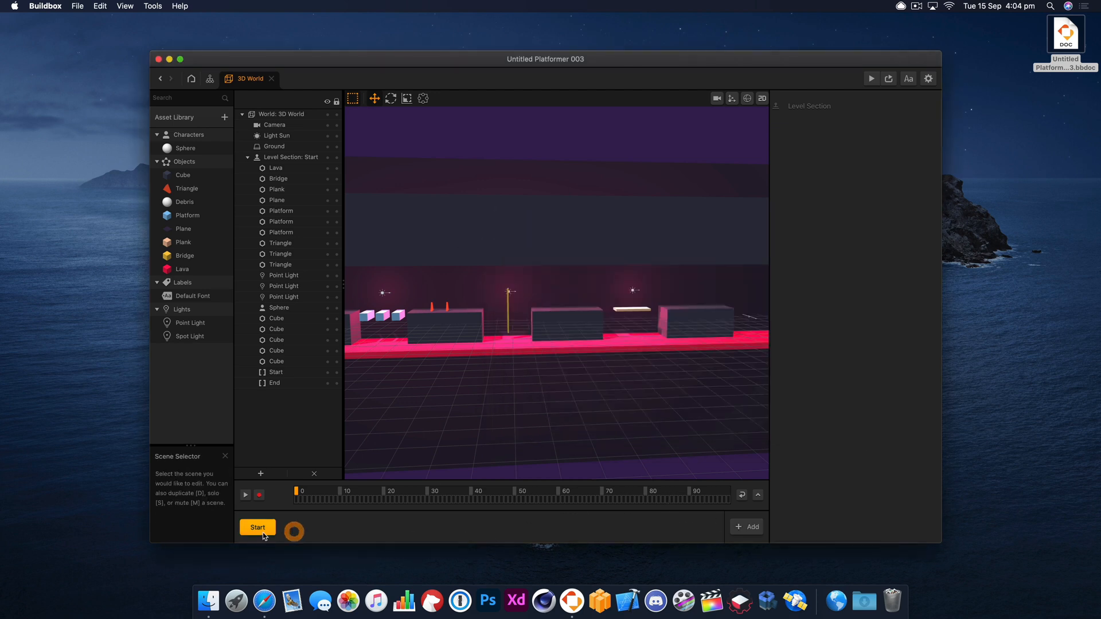
left_click(748, 527)
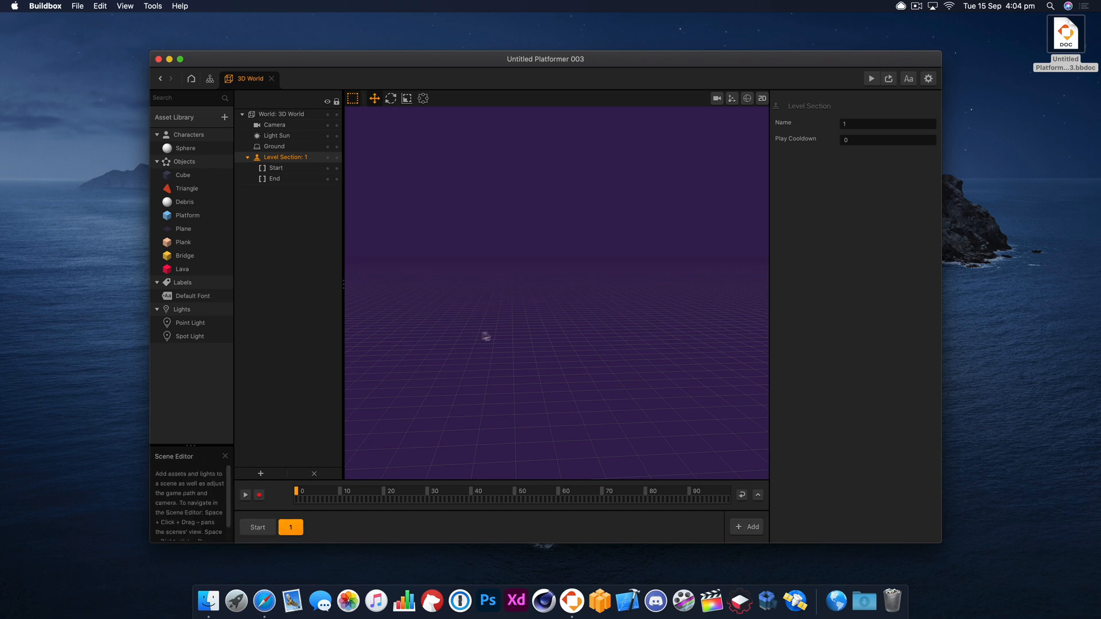
- Examine the Start scene's layout and where its End border sits beyond the last cube
left_click(258, 528)
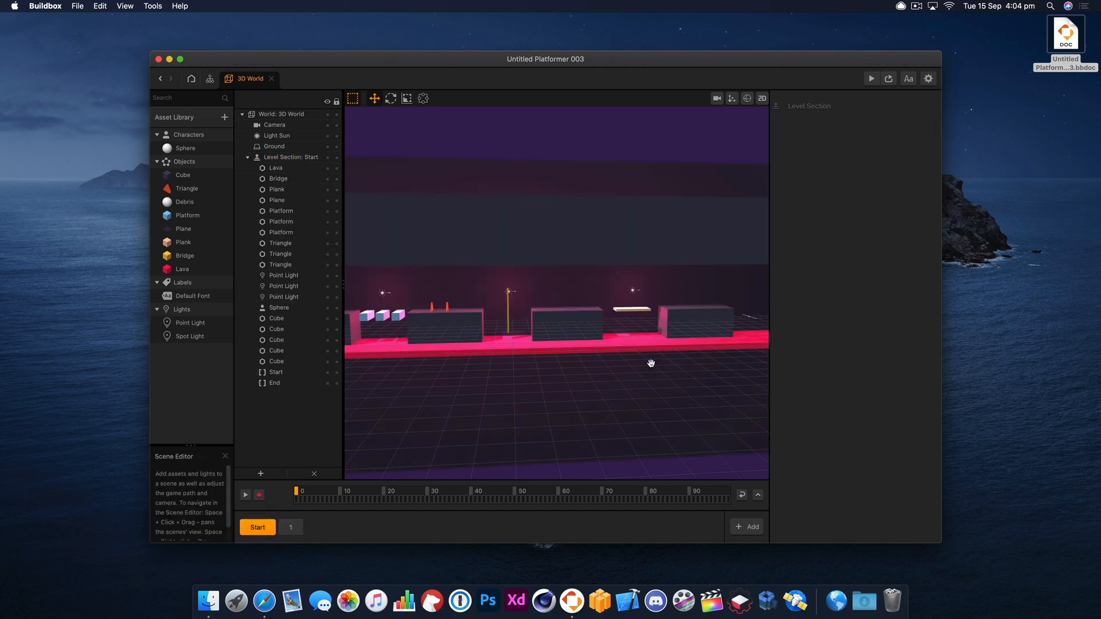
left_click_drag(699, 358, 558, 371)
left_click(664, 343)
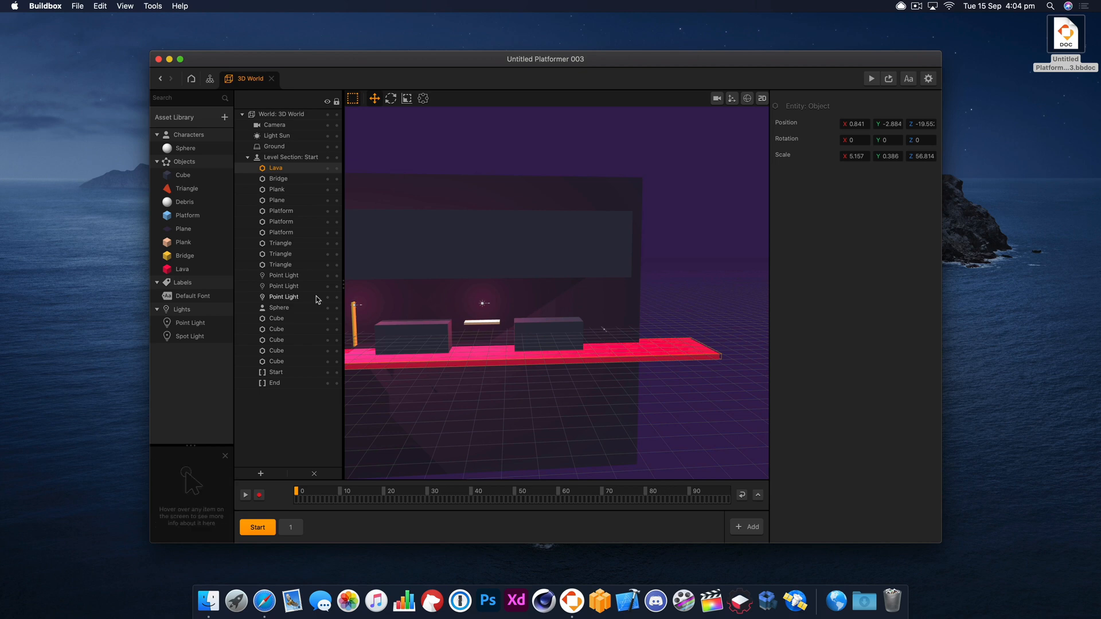
left_click(292, 365)
left_click(289, 371)
left_click(282, 381)
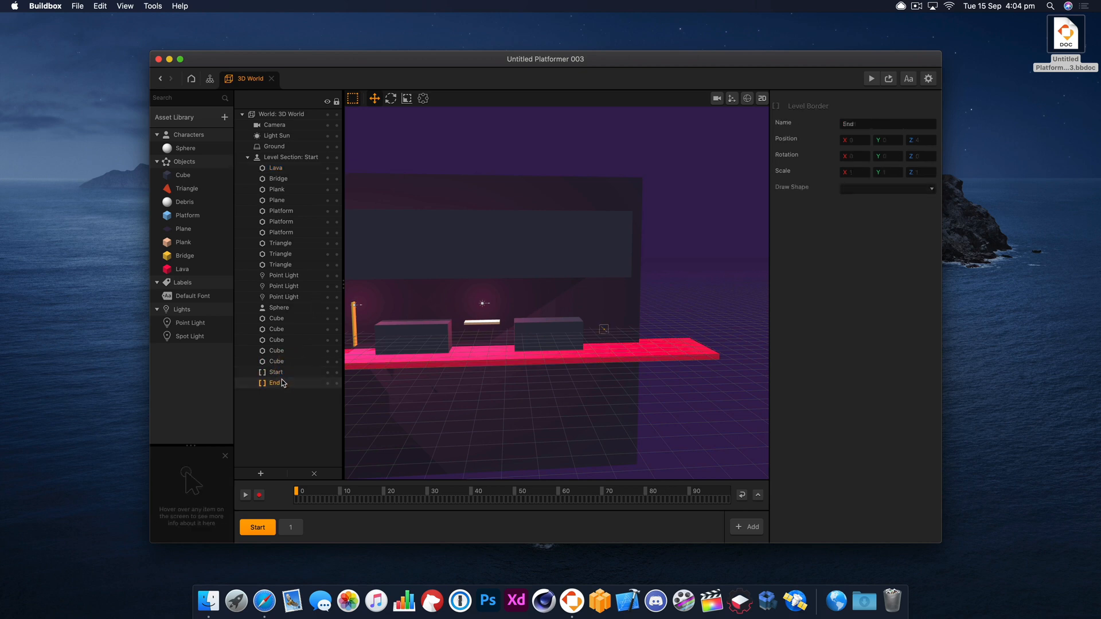
scroll(608, 332, "up", 5)
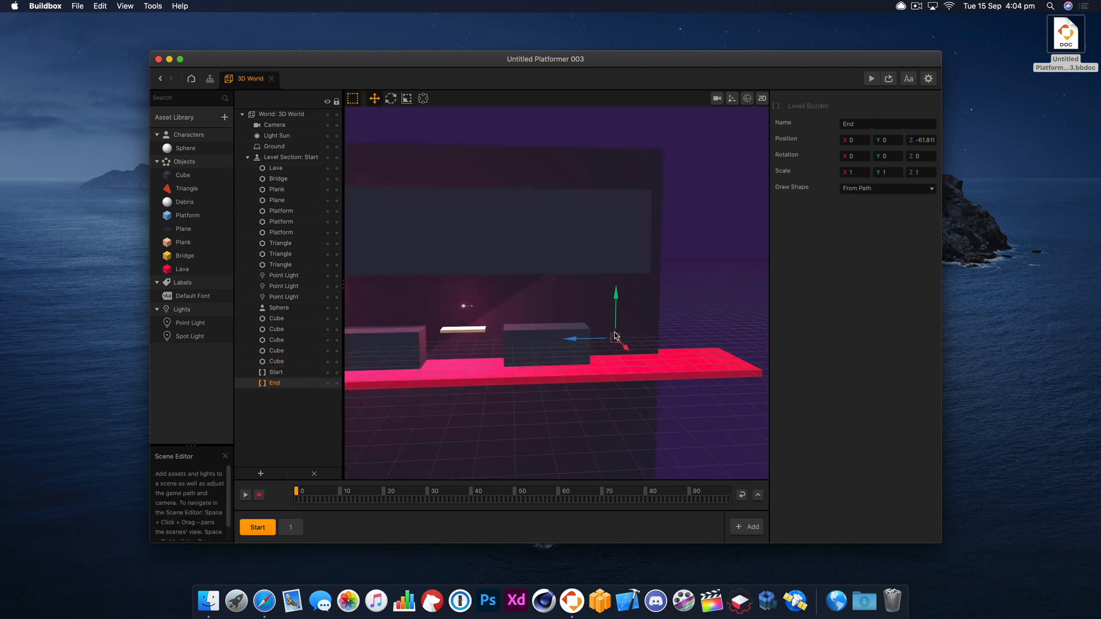
scroll(687, 361, "up", 4)
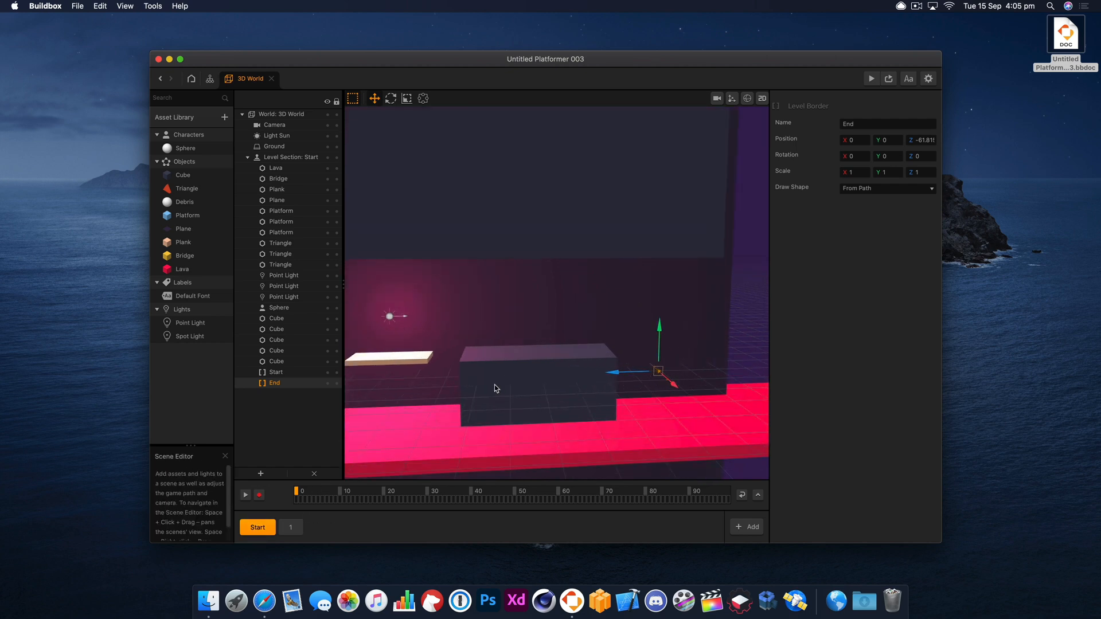
scroll(495, 388, "down", 8)
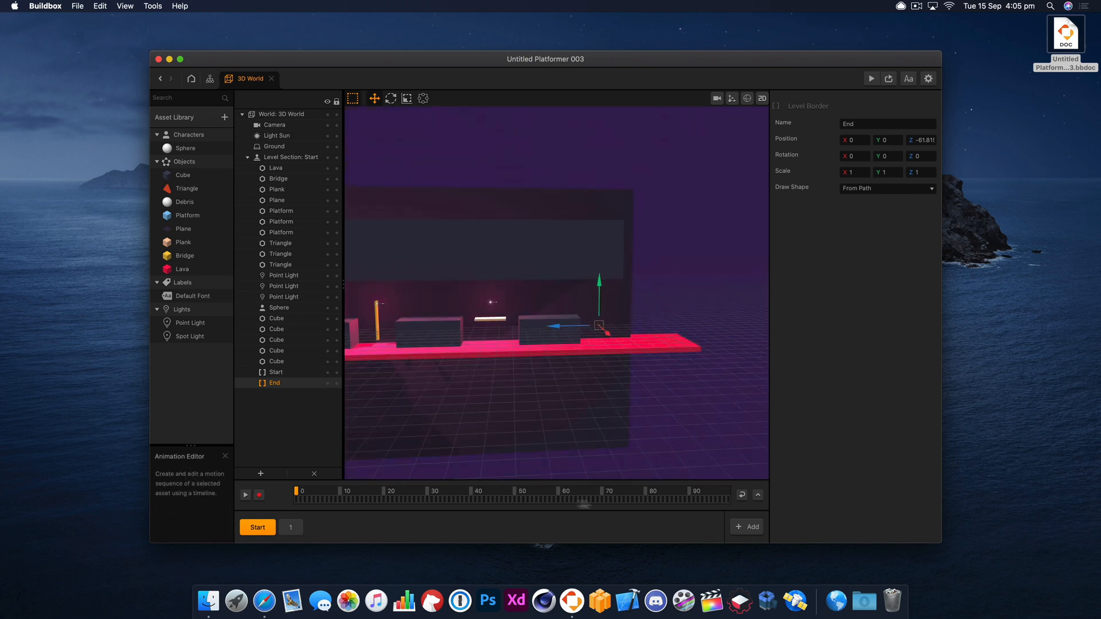
scroll(479, 371, "down", 4)
left_click_drag(421, 357, 676, 365)
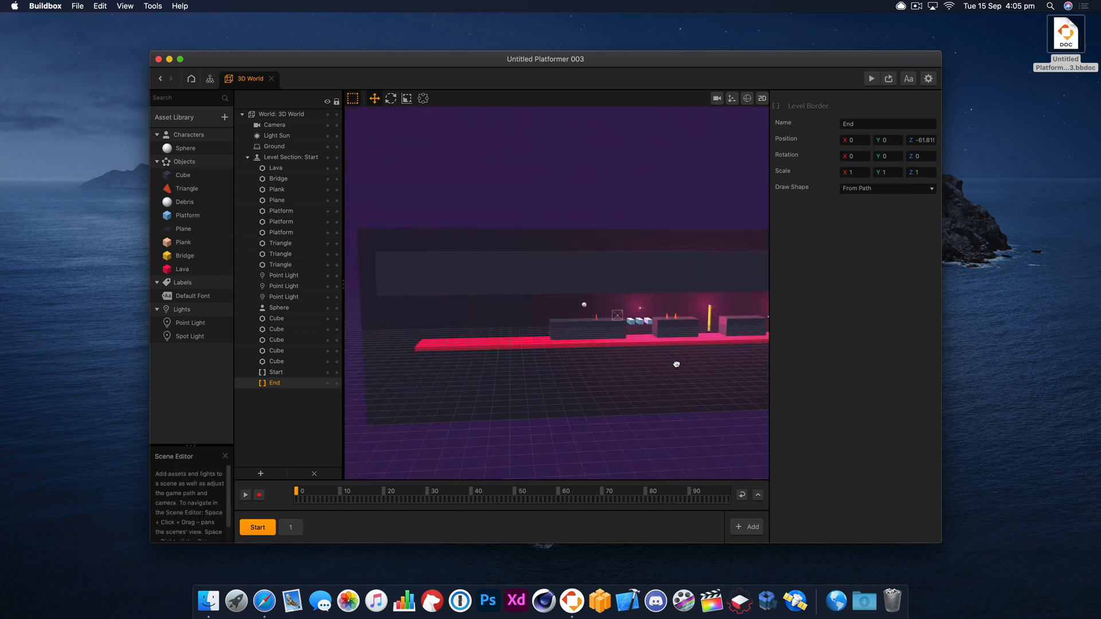
- Copy the plane, the lava, the first floor cube and the long upper cube from the Start scene into scene 1
left_click(541, 366)
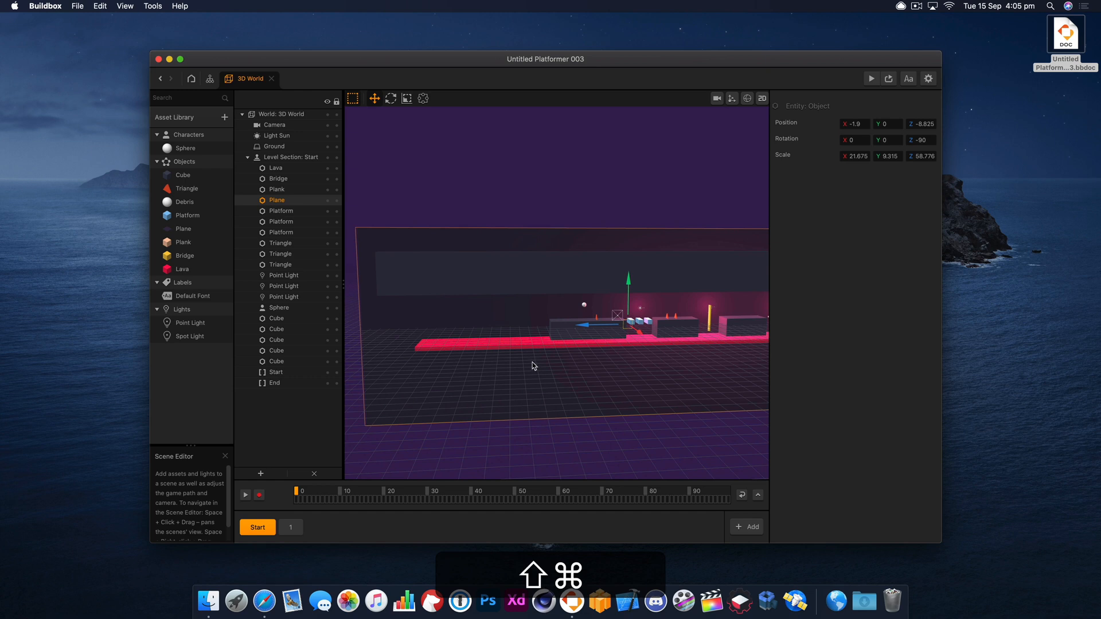
left_click(527, 346, "shift")
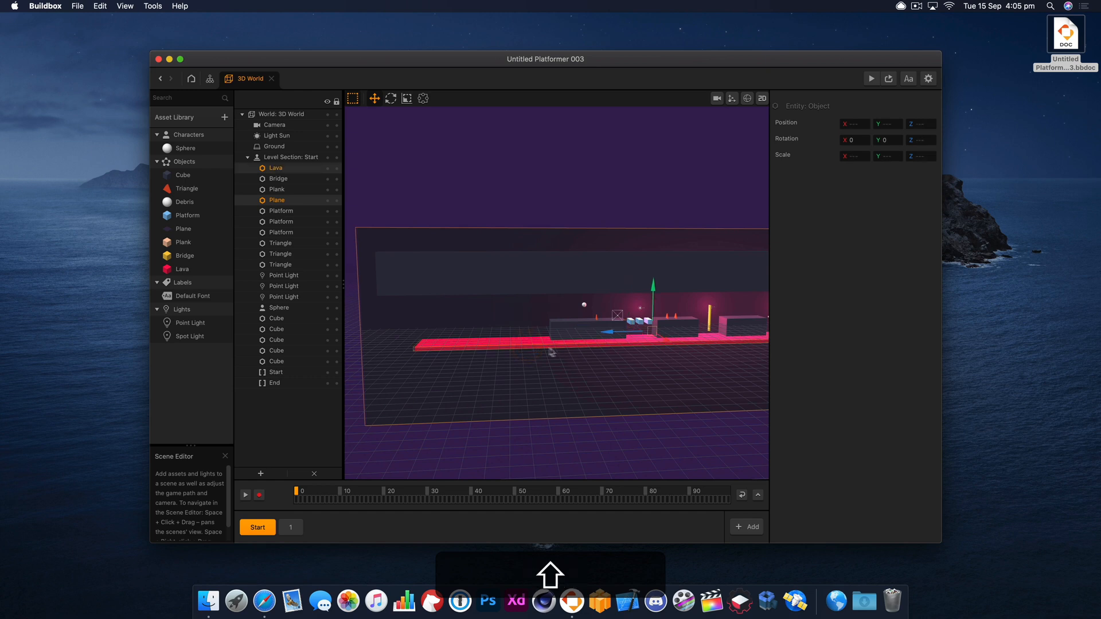
left_click(563, 332, "shift")
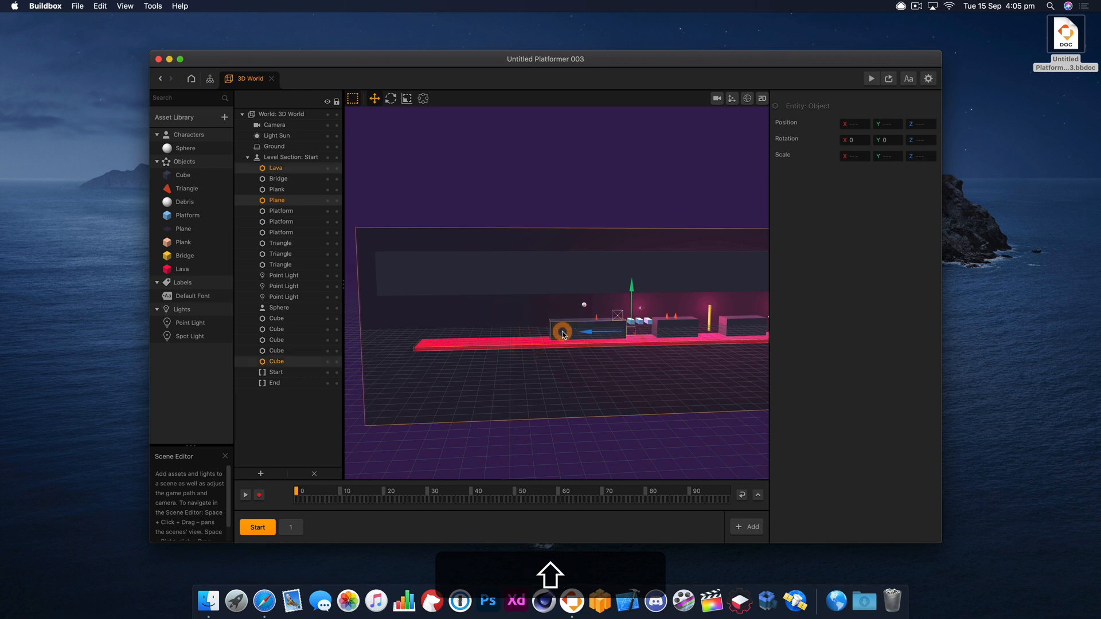
left_click(567, 275, "shift")
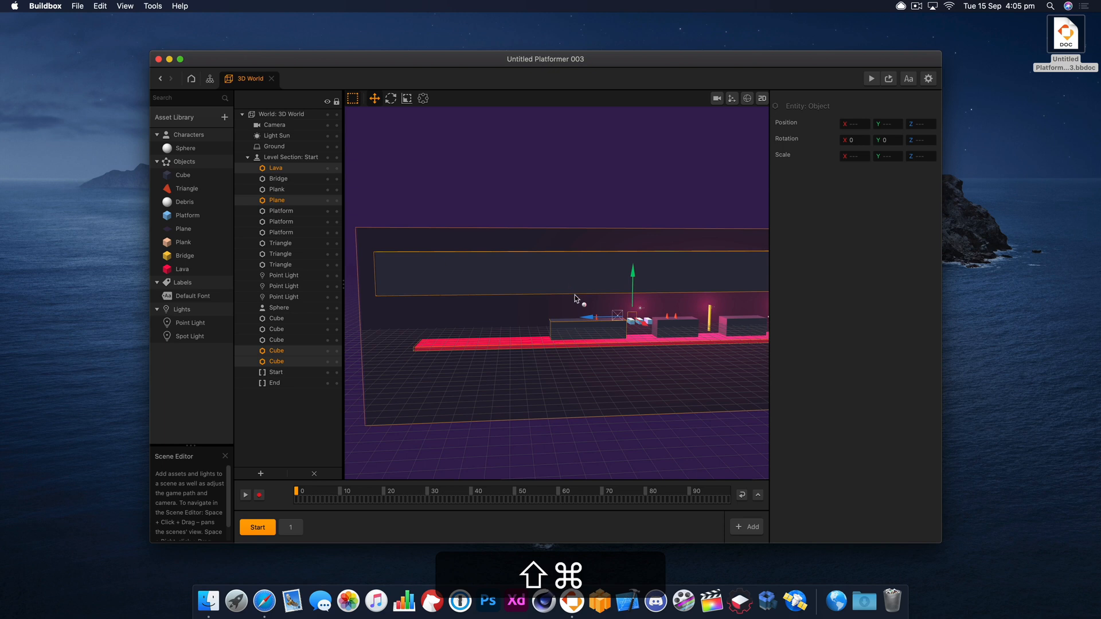
key("super+c")
left_click(292, 527)
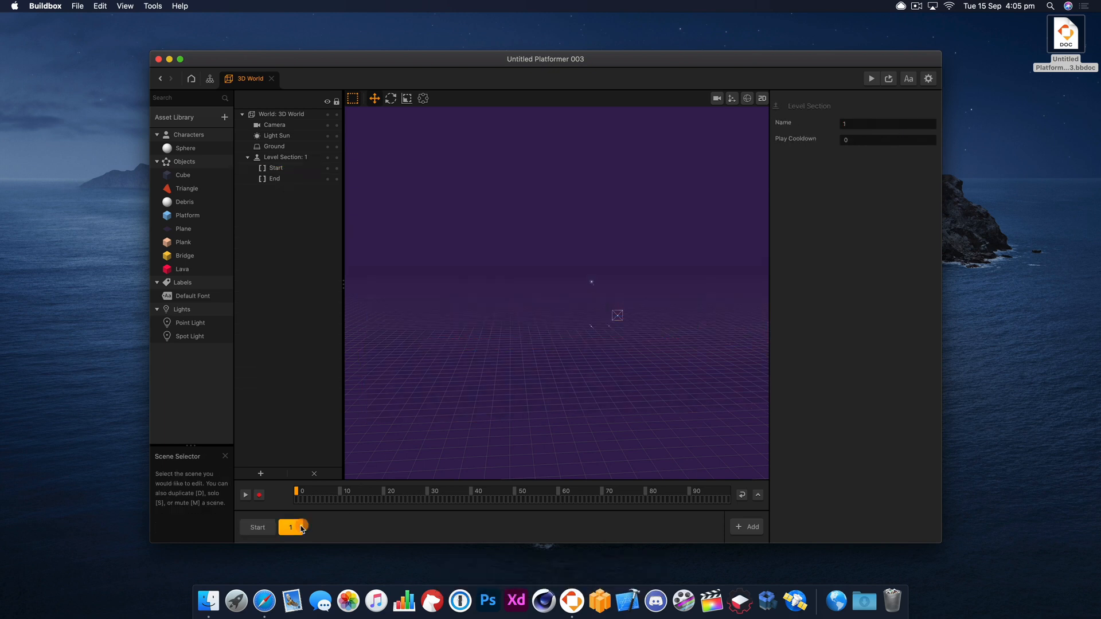
key("super+v")
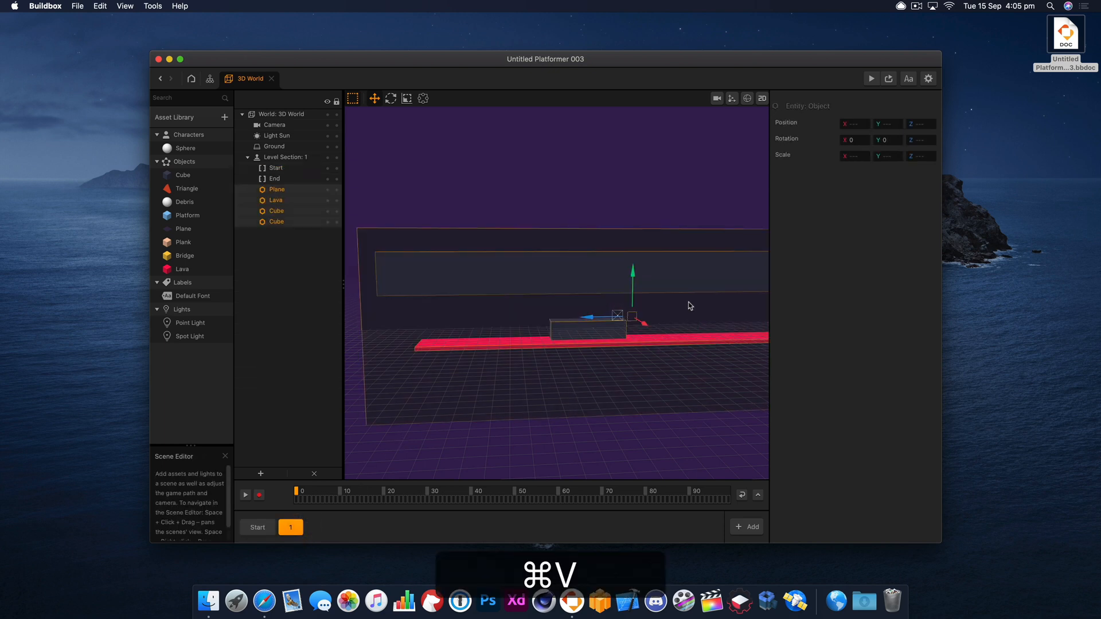
- Compare the Start scene with scene 1 to check how the copied objects line up
scroll(690, 306, "up", 5)
left_click_drag(703, 333, 581, 342)
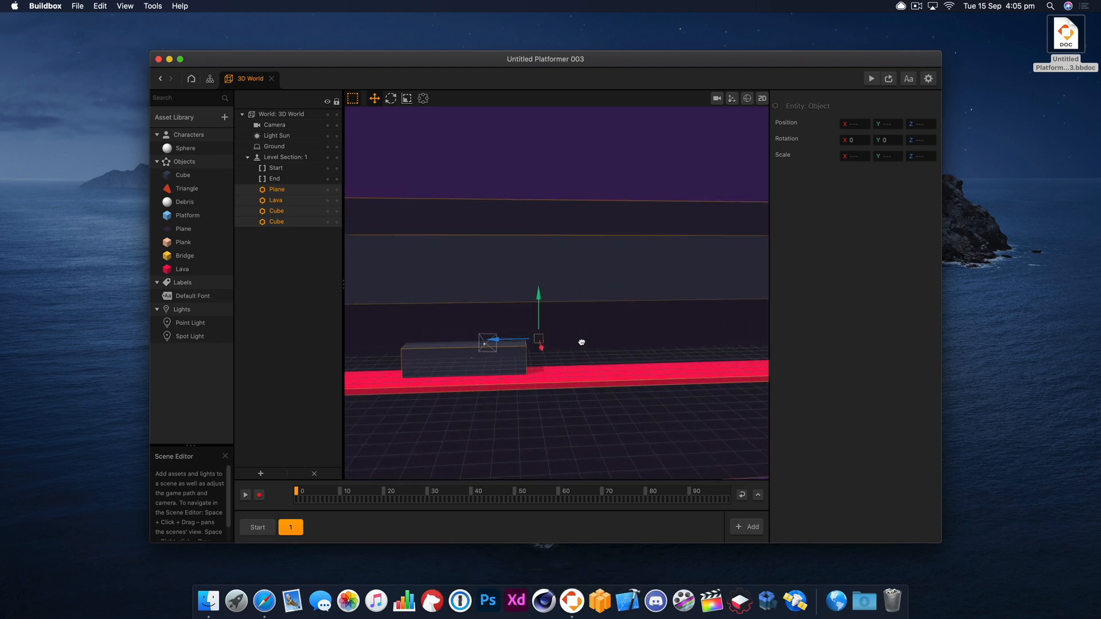
left_click(258, 527)
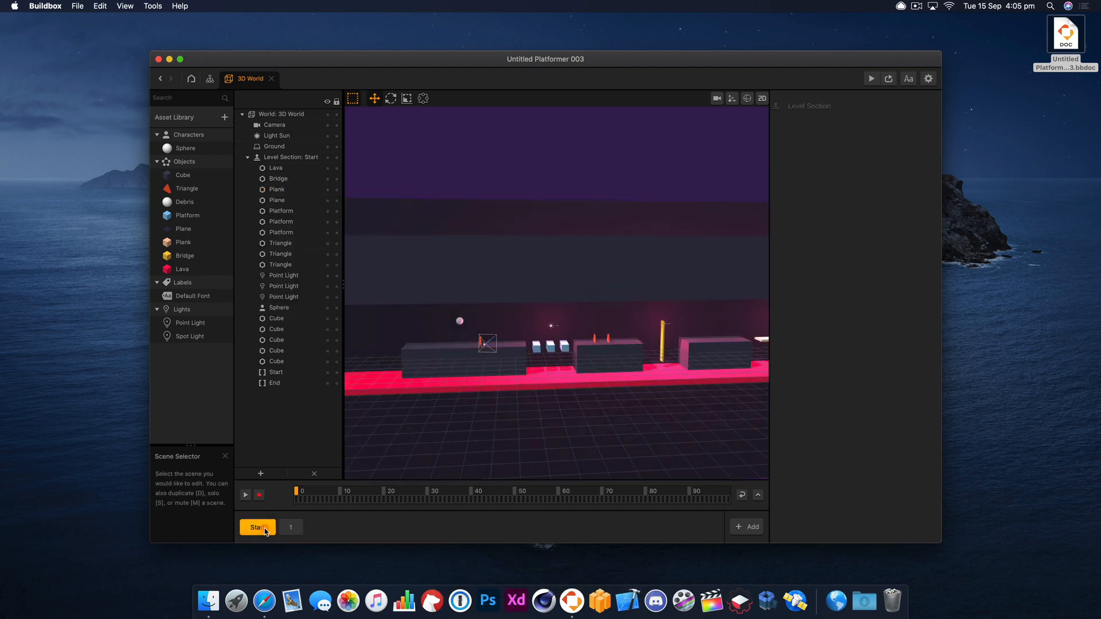
left_click(291, 528)
left_click(258, 527)
left_click(290, 528)
left_click(259, 527)
left_click(291, 527)
- Move scene 1's Start border to the outer end of the floor cube, at a Z position of about 7.58
left_click(277, 179)
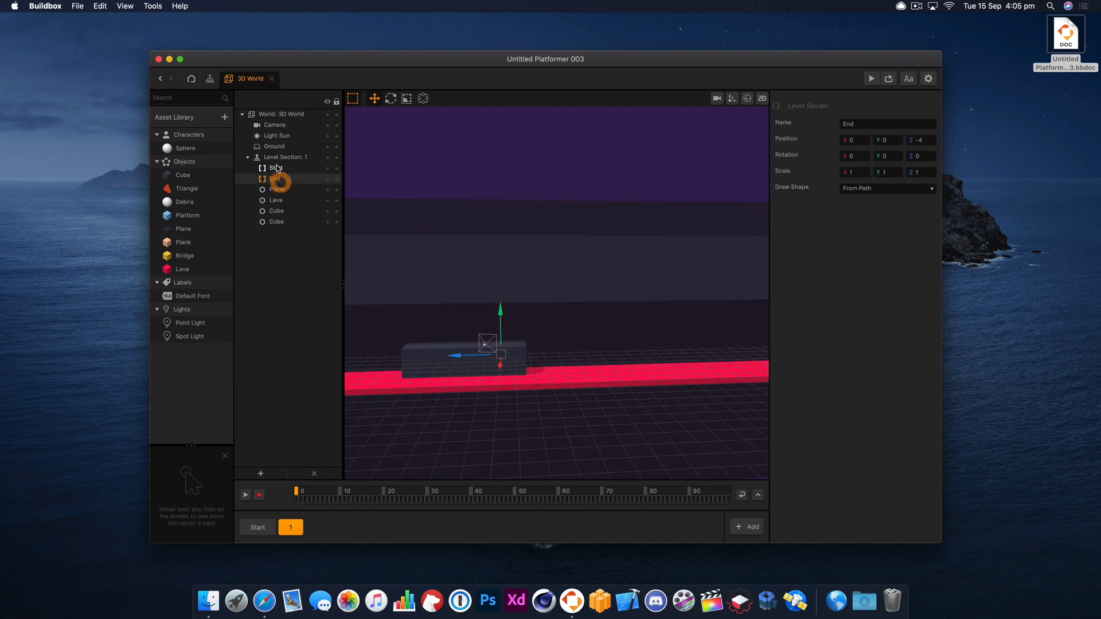
left_click(276, 168)
left_click_drag(438, 361, 384, 347)
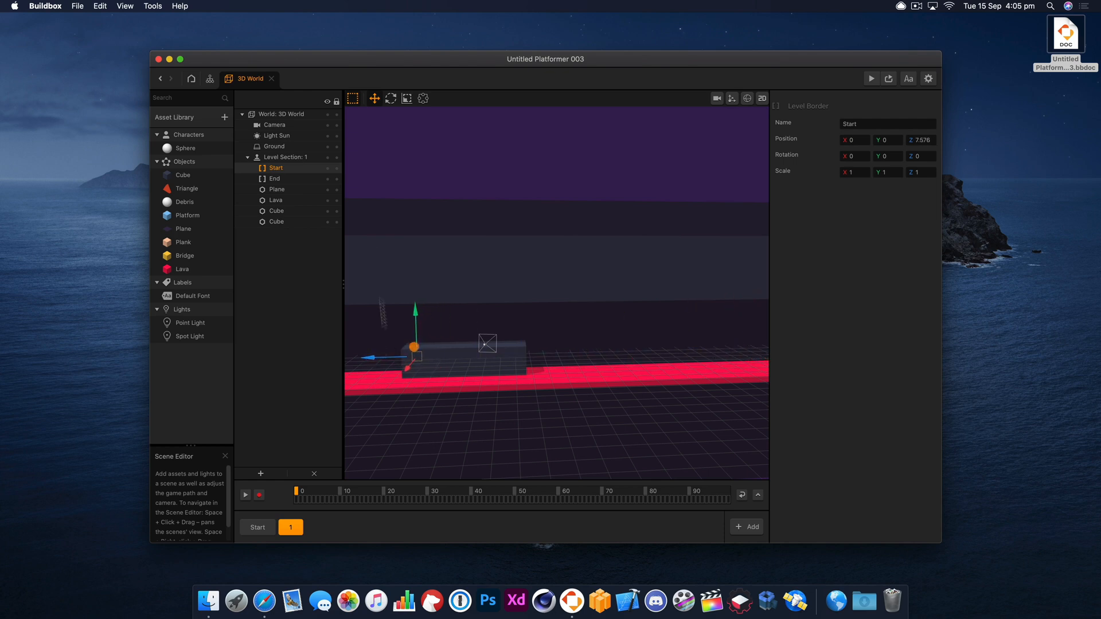
- Move scene 1's End border far along the lava to a Z position of about -49
left_click(277, 178)
left_click_drag(468, 356, 743, 347)
scroll(675, 421, "down", 5)
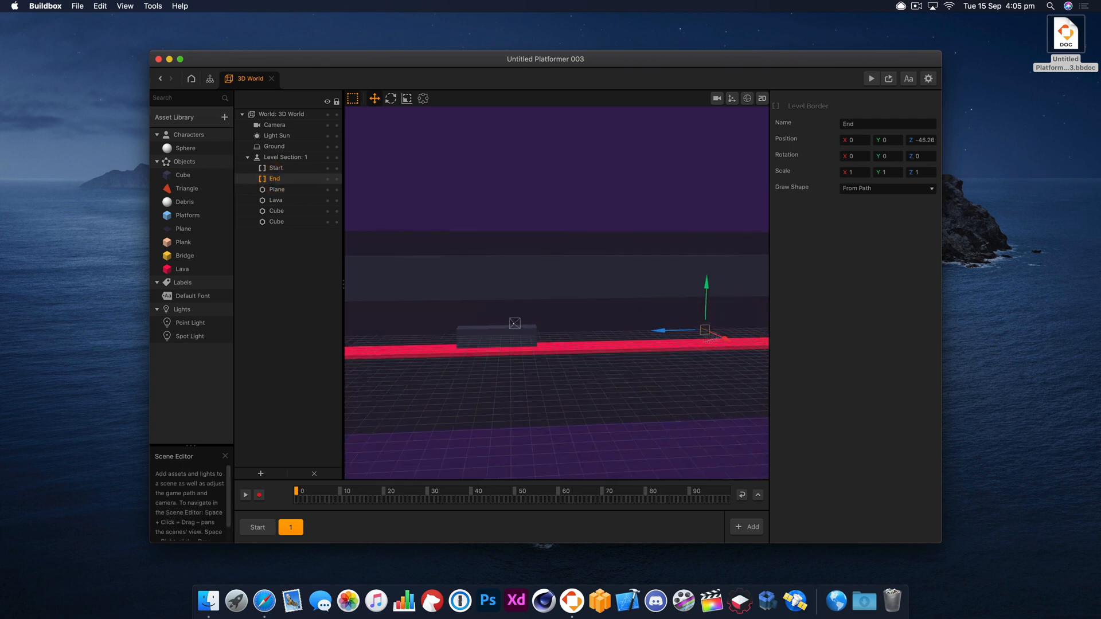
scroll(721, 358, "up", 4)
left_click_drag(724, 365, 649, 369)
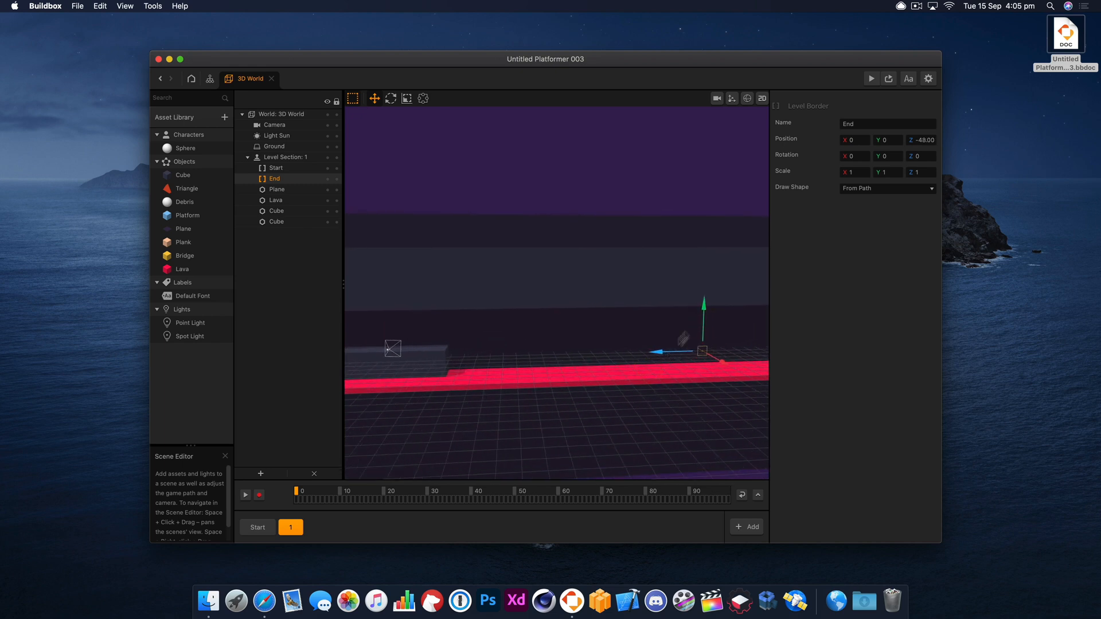
- Copy the first blue platform beside the starting floor cube in the Start scene
left_click(427, 349)
left_click_drag(426, 391, 546, 396)
scroll(517, 367, "up", 2)
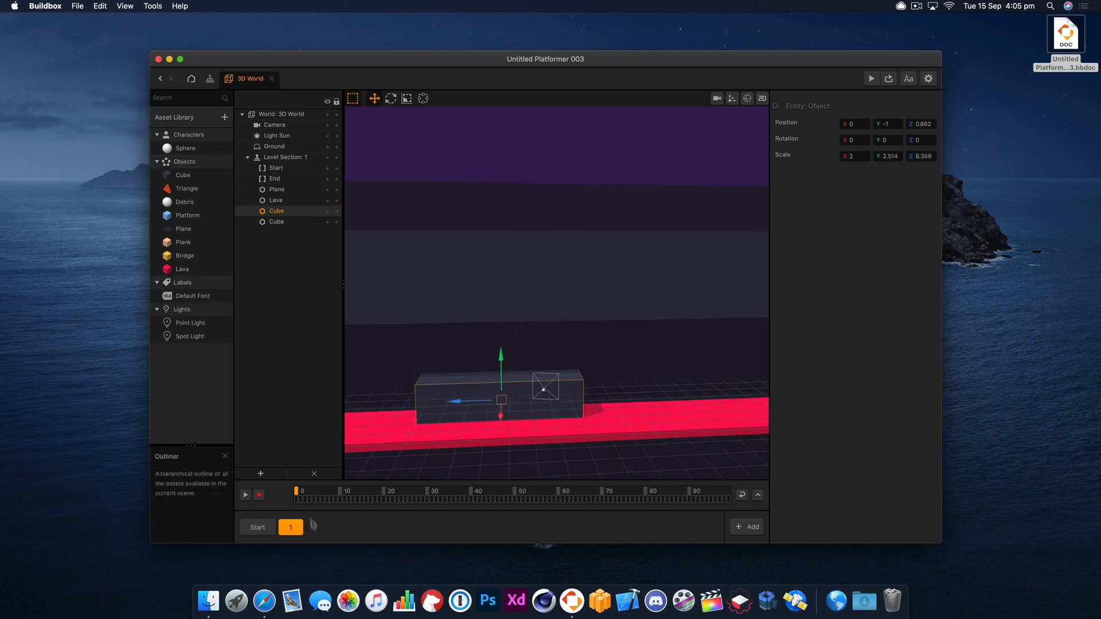
left_click(257, 528)
left_click(256, 527)
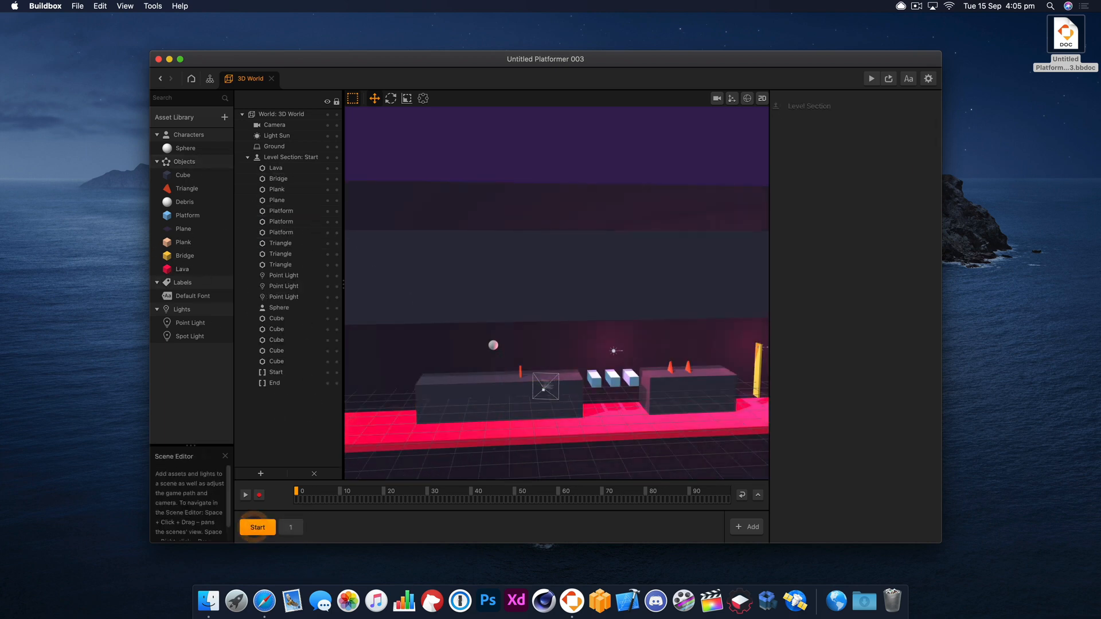
left_click(592, 383)
key("super+c")
- Lower the floor cube in scene 1 to a Y position of about -2.26
left_click(290, 528)
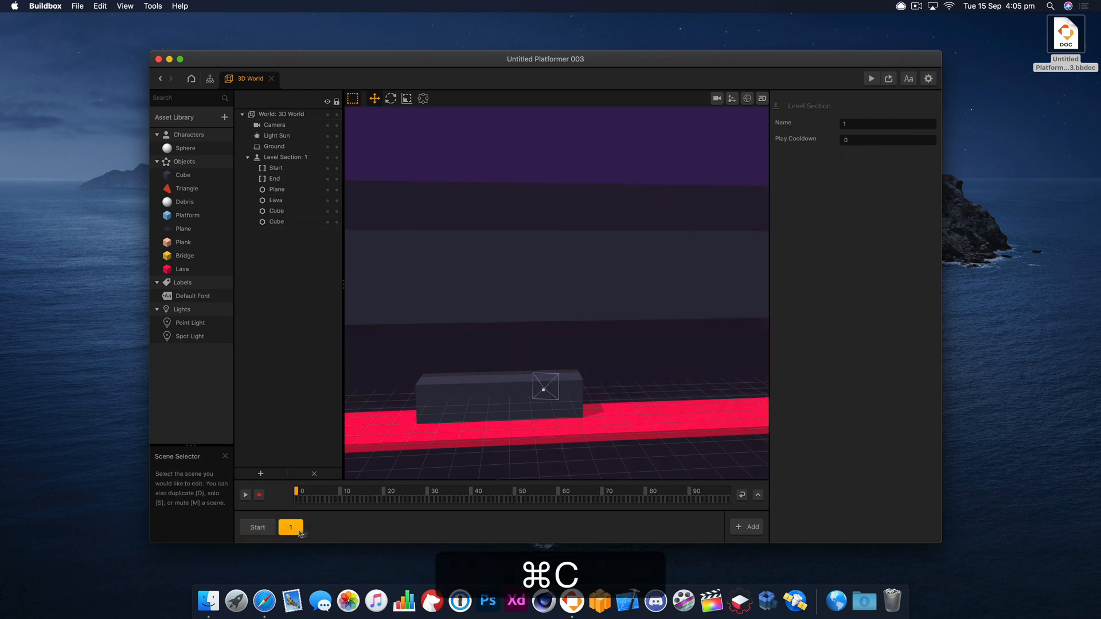
left_click(469, 387)
left_click_drag(502, 365, 500, 377)
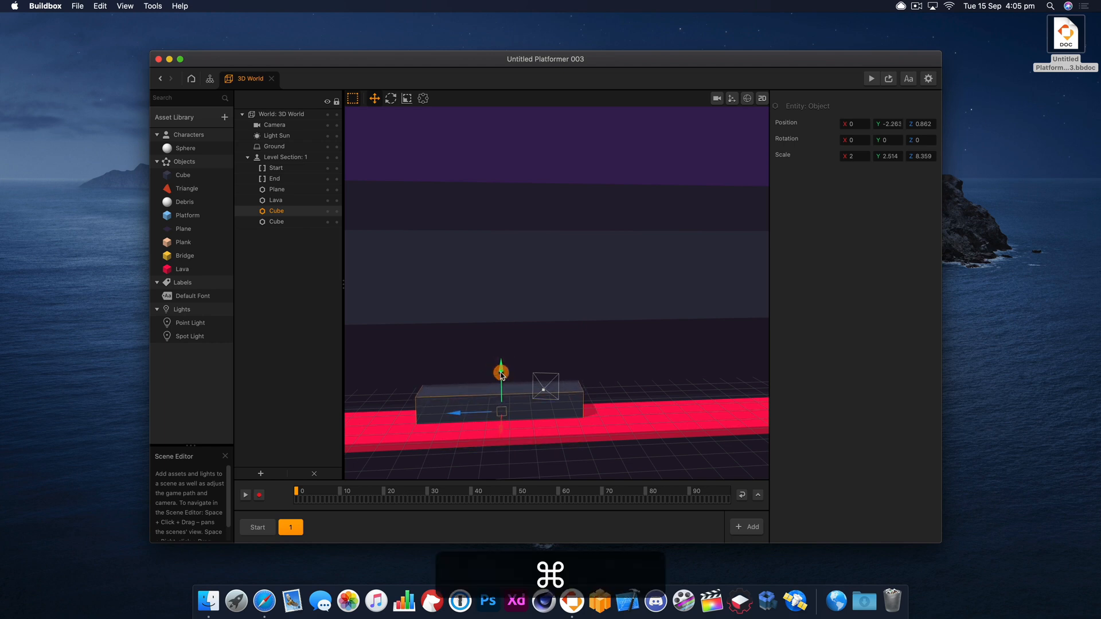
- Paste the blue platform above scene 1's floor cube at about Y 1.4, Z 4.92 and duplicate it at Z 2.92
key("super+v")
left_click_drag(572, 383, 441, 383)
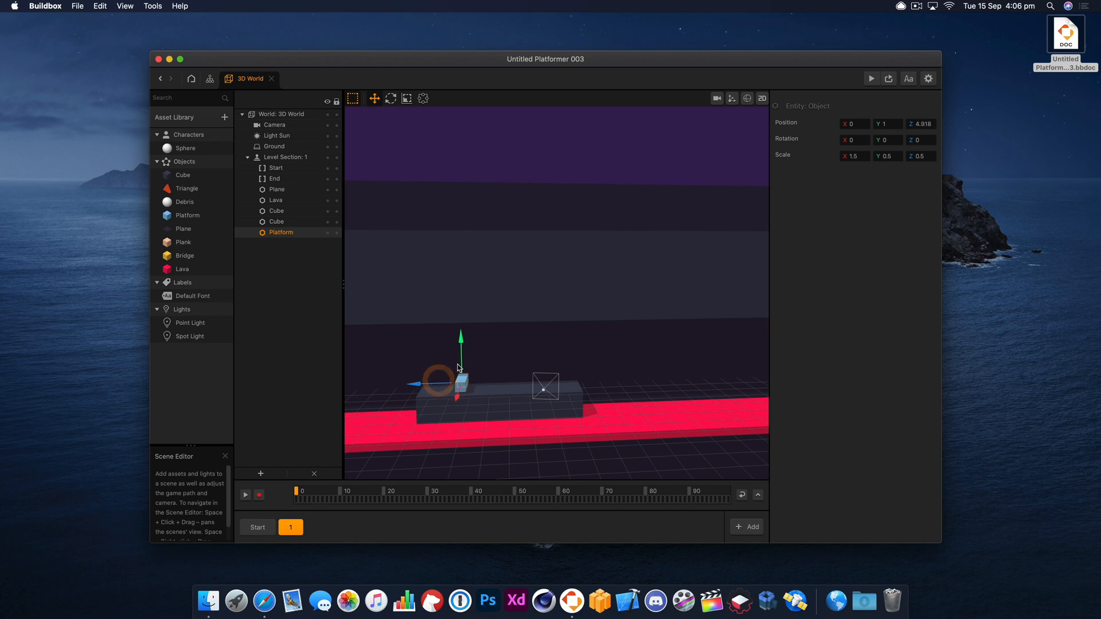
key("super+d")
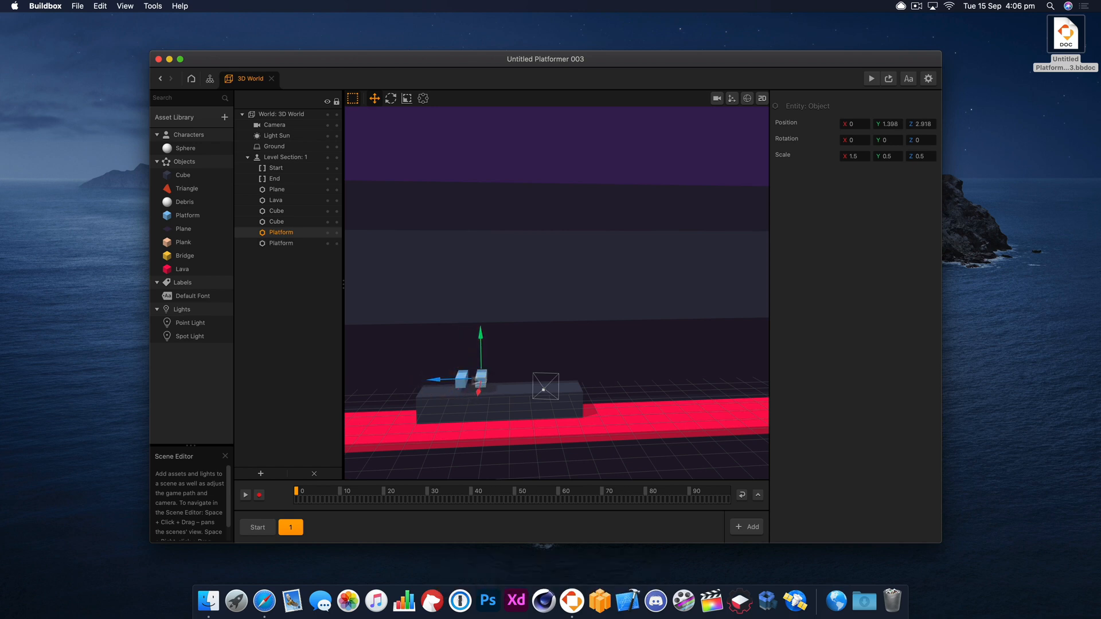
- Shorten scene 1's floor cube to a Z scale of about 1.85 and position it under the first platforms
left_click(578, 398)
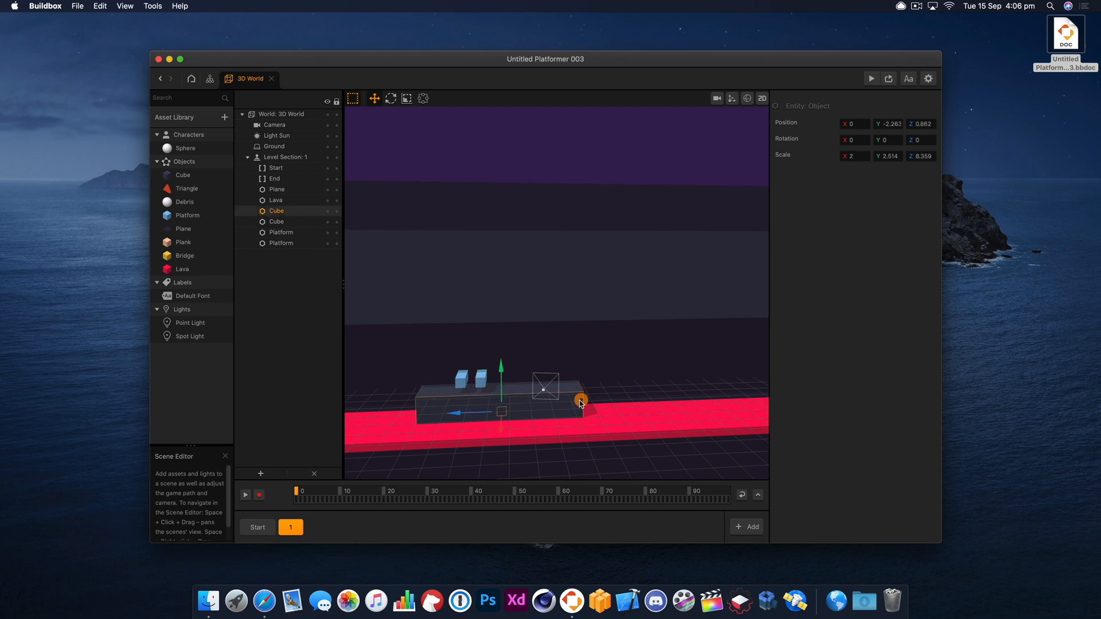
left_click(407, 99)
left_click_drag(463, 415, 426, 407)
left_click(374, 99)
- Add a third platform at about Z 0.92 and duplicate the short floor cube to about Z -4.66
left_click(481, 376)
key("super+d")
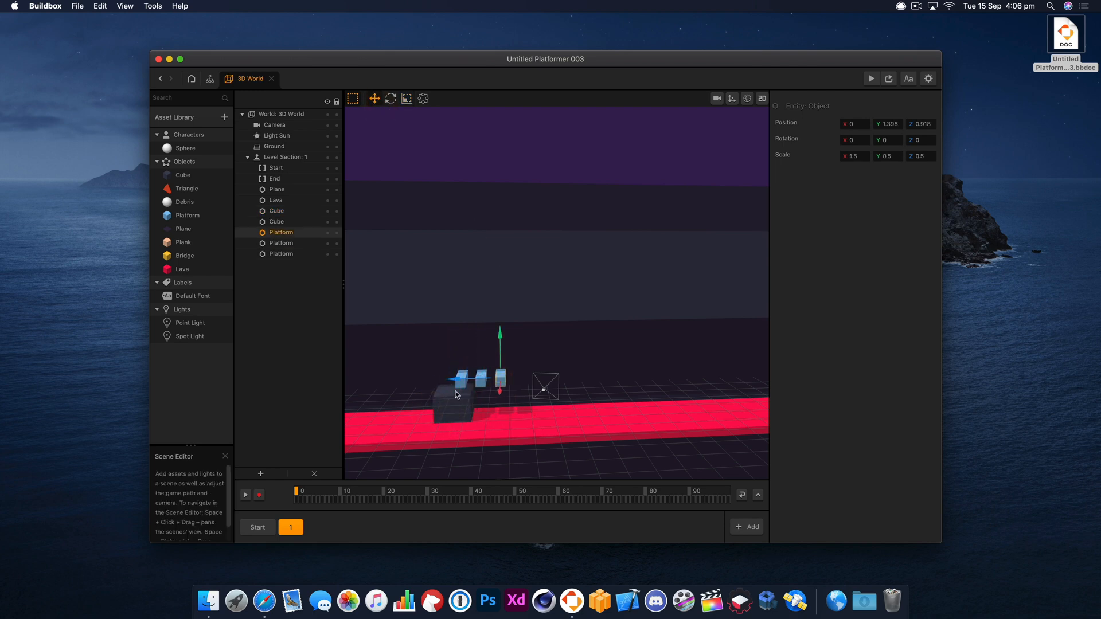
left_click(457, 394)
key("super+d")
left_click_drag(447, 414, 526, 419)
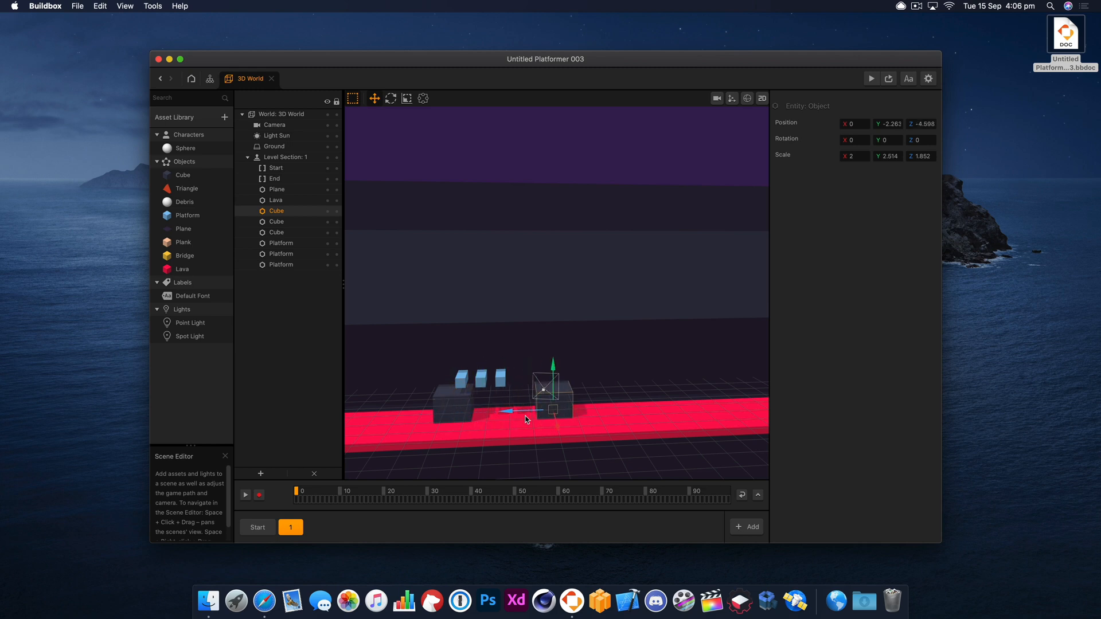
- Stretch the duplicated floor cube beyond the platforms to a Z scale of about 3.89
left_click(407, 98)
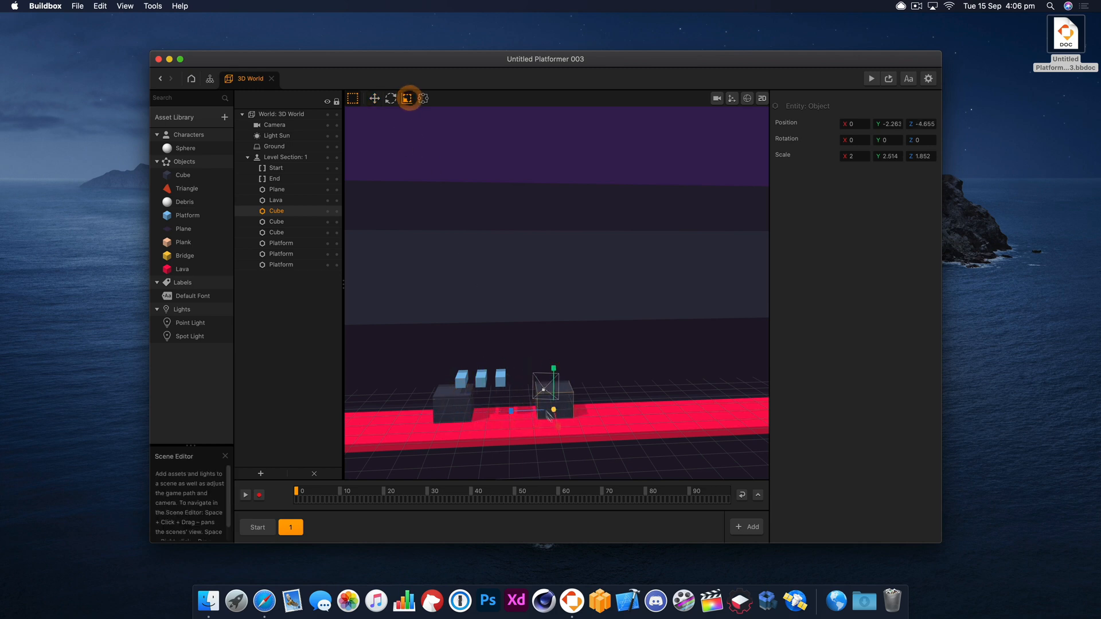
left_click(501, 411)
left_click(501, 412)
key("super+z")
key("super+z")
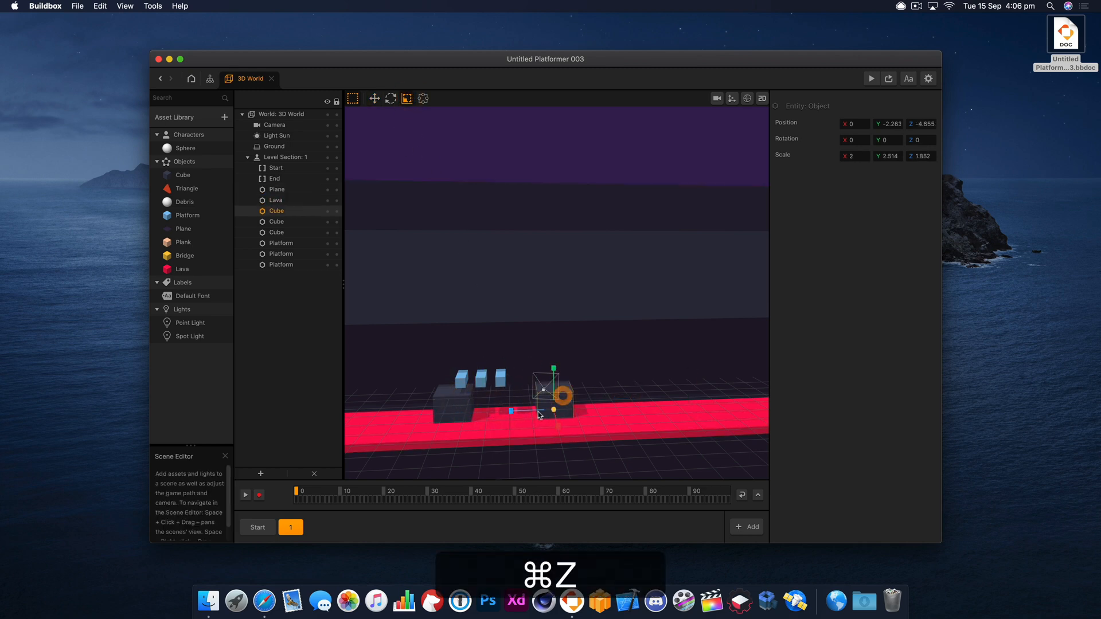
left_click_drag(503, 415, 460, 414)
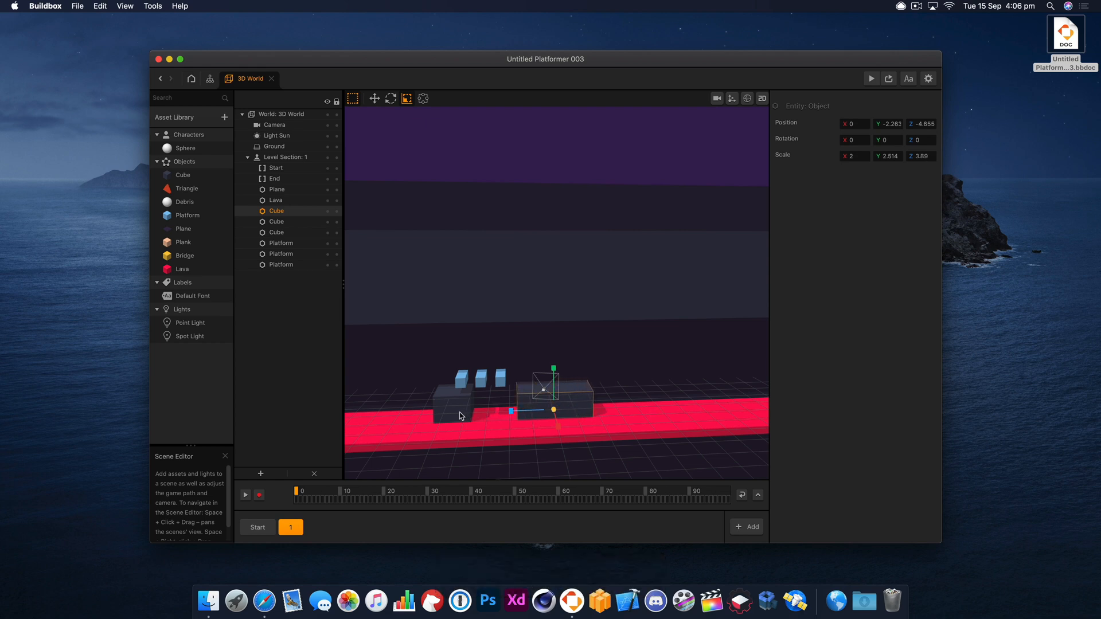
left_click(374, 98)
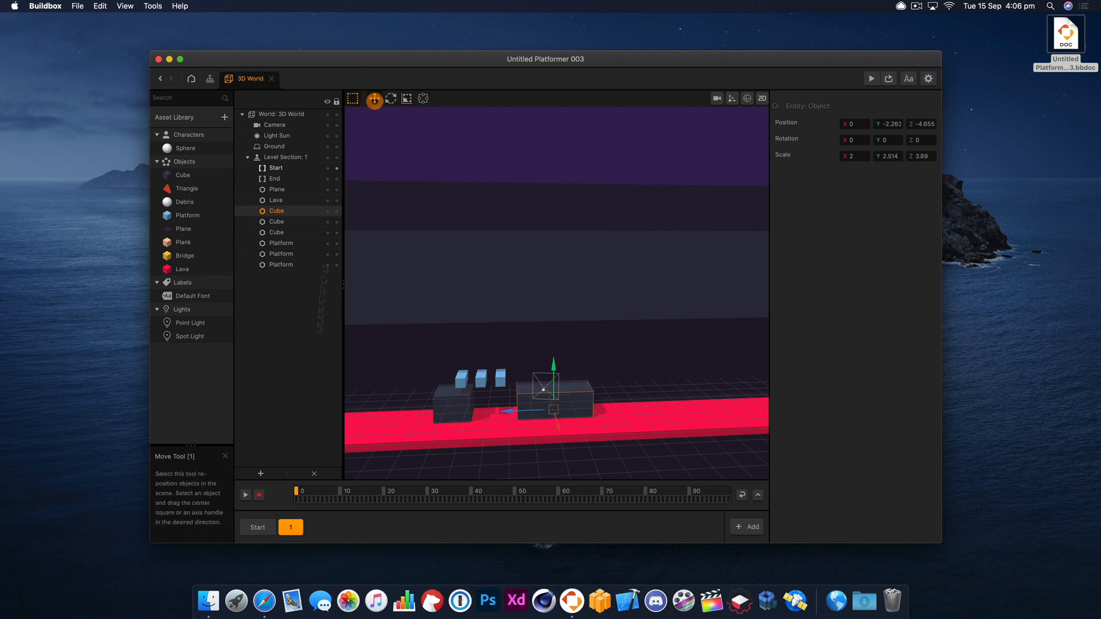
- Preview the game from the Start scene, jump the ball through to the new level's platforms and cubes, and close the preview
left_click(258, 527)
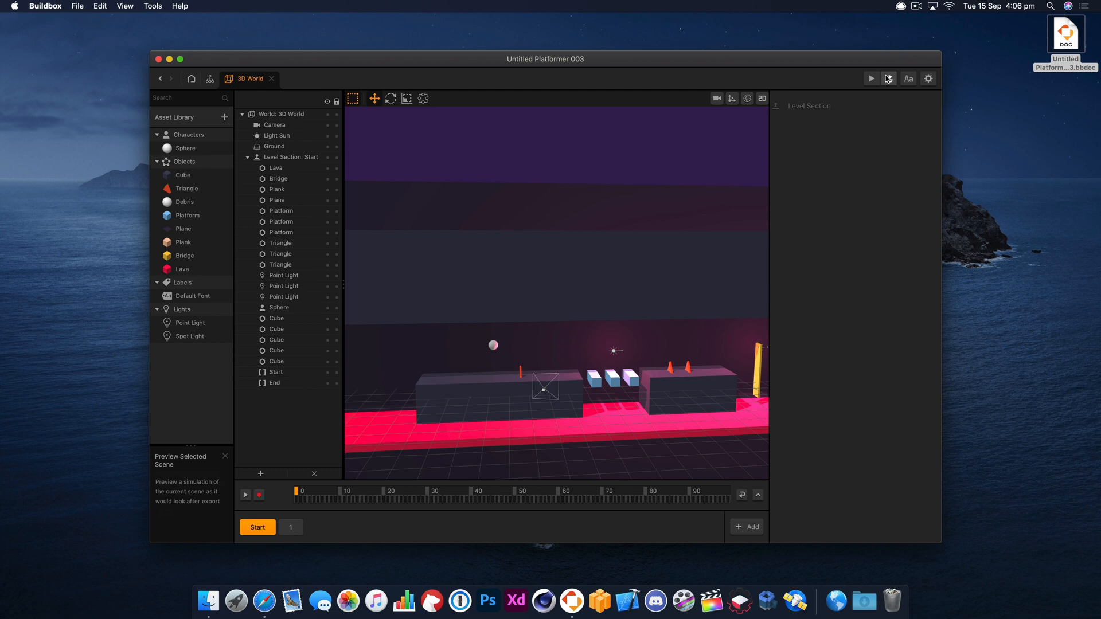
left_click(888, 78)
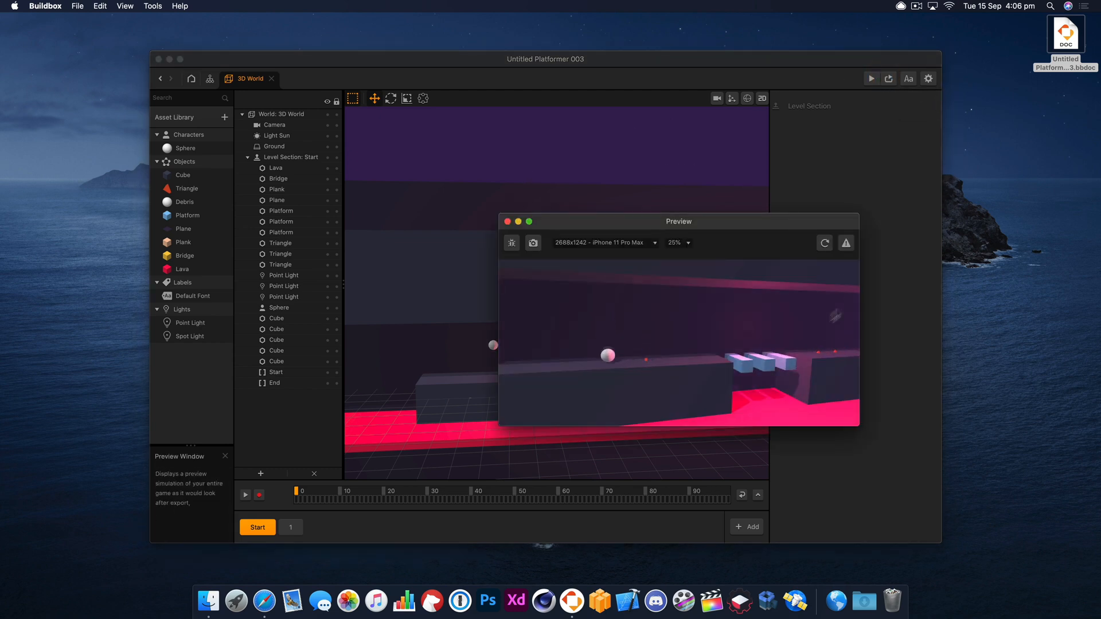
left_click(852, 355)
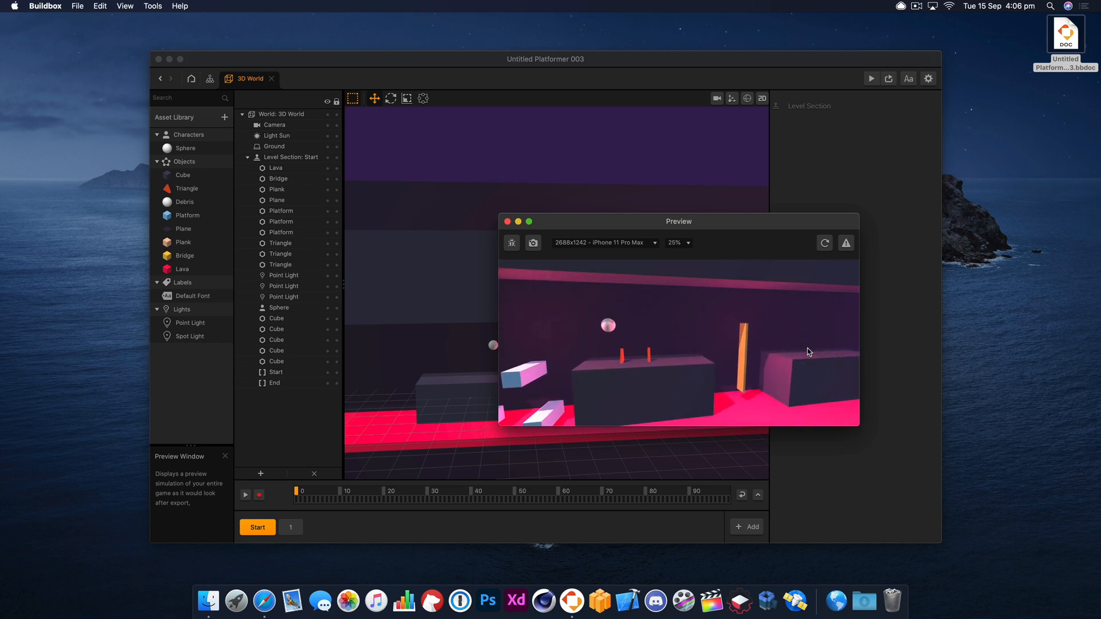
left_click(806, 349)
left_click(801, 353)
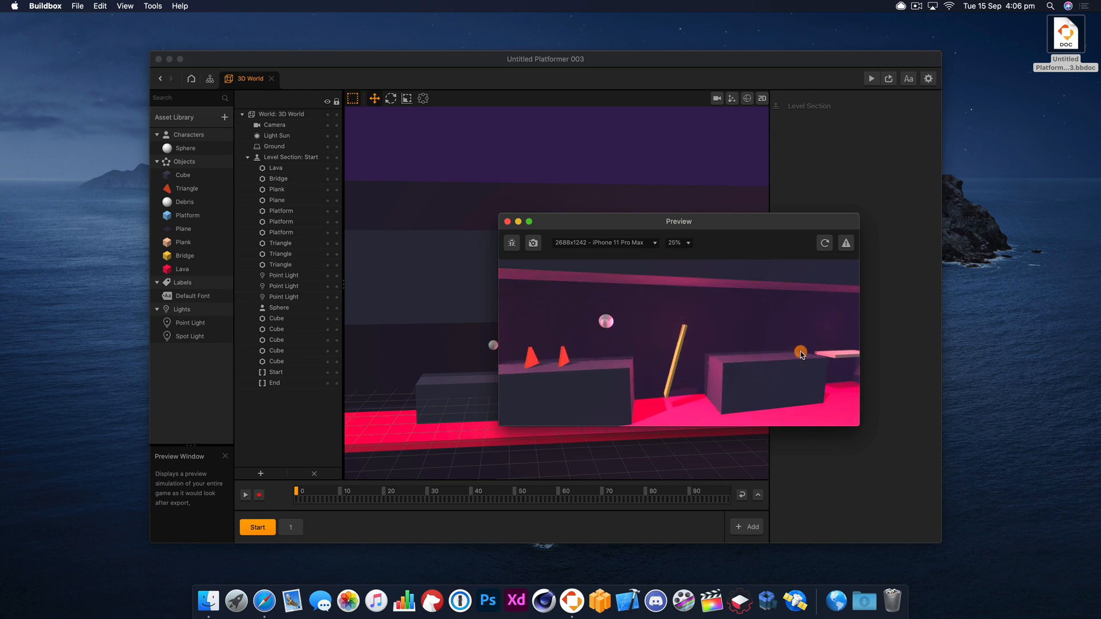
left_click(808, 354)
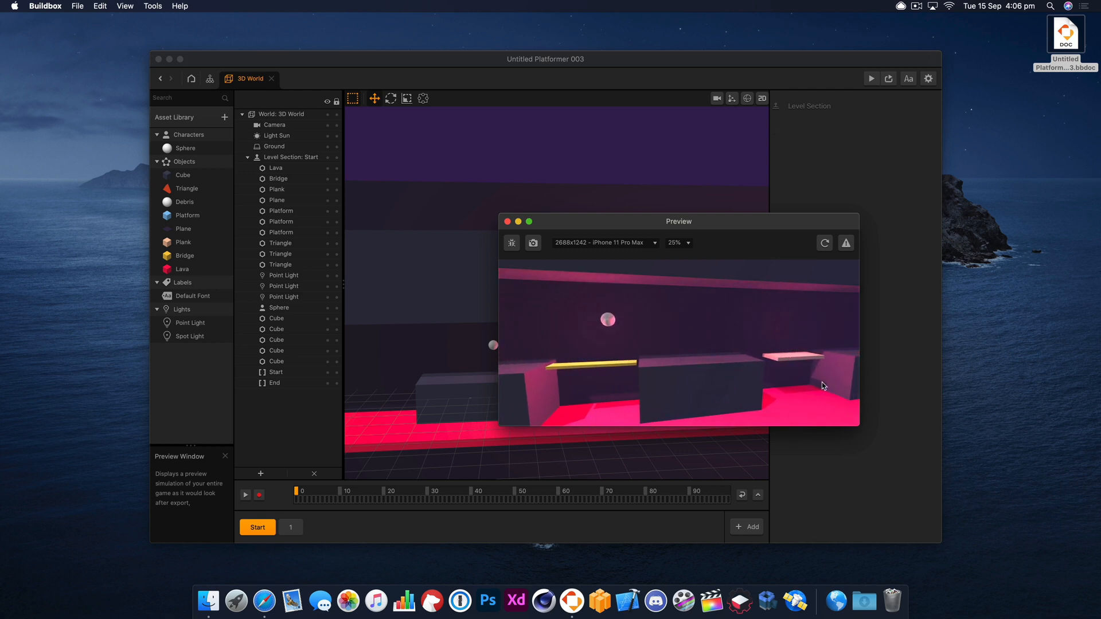
left_click(822, 382)
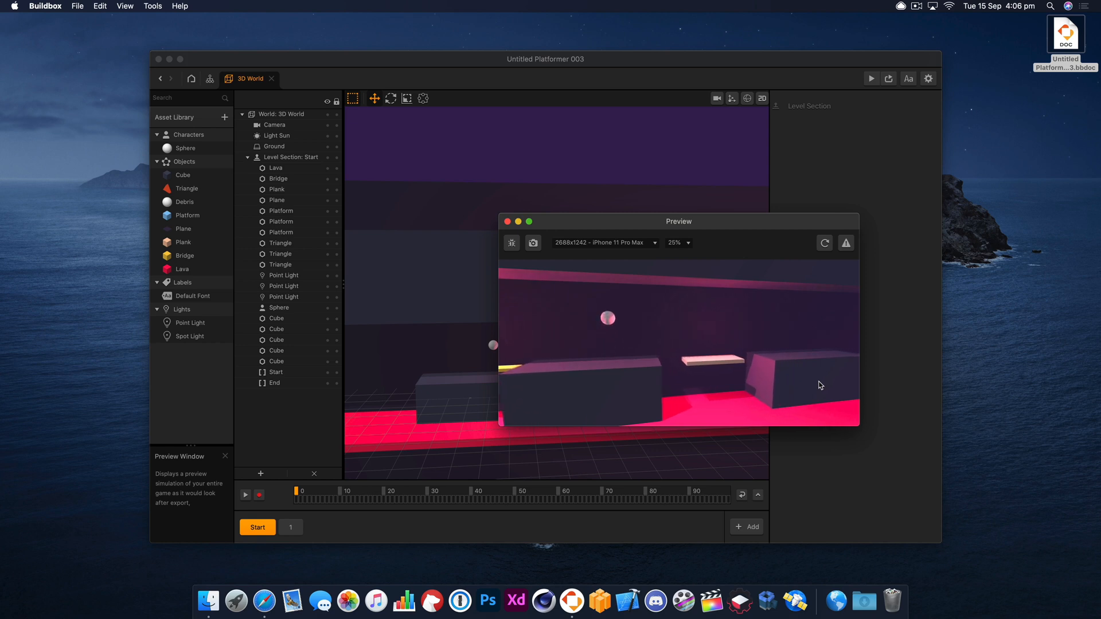
left_click(820, 385)
left_click(820, 385)
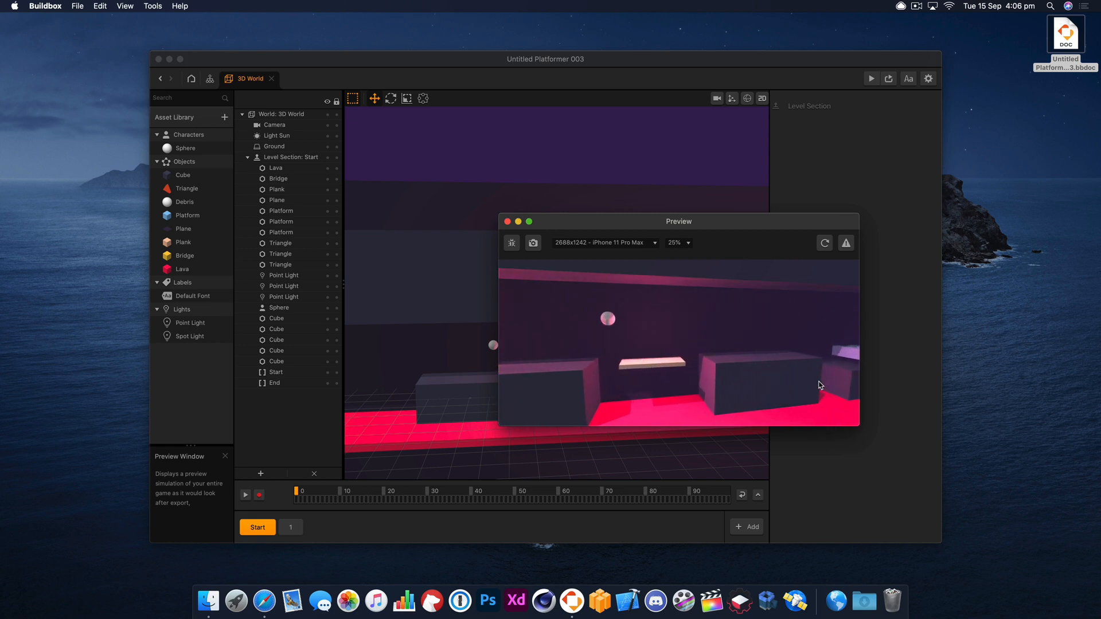
left_click(820, 384)
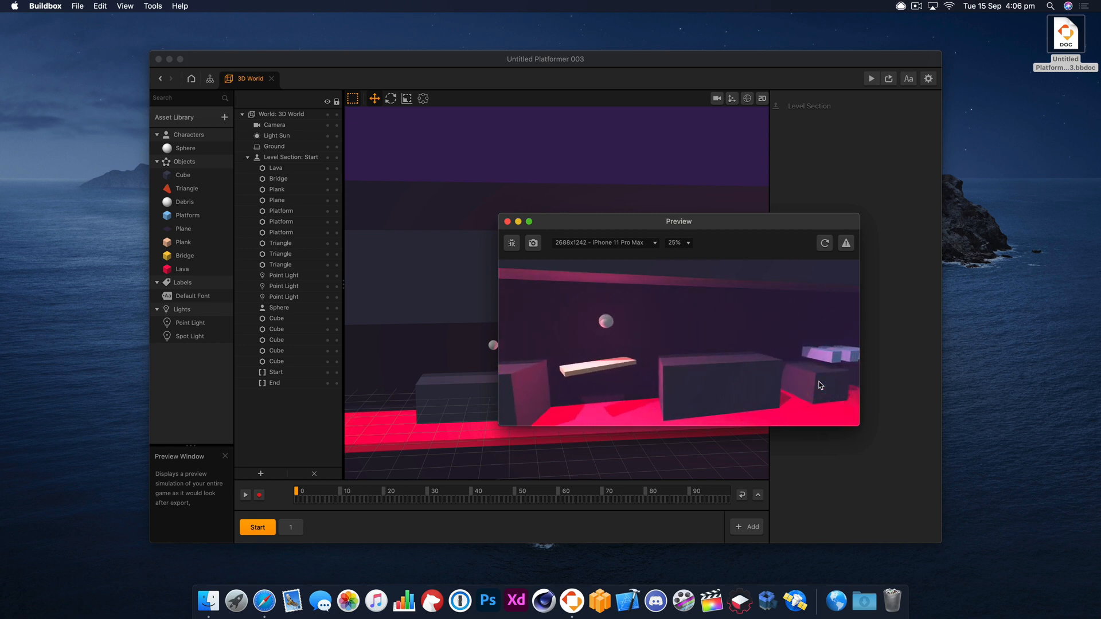
left_click(819, 385)
left_click(819, 385)
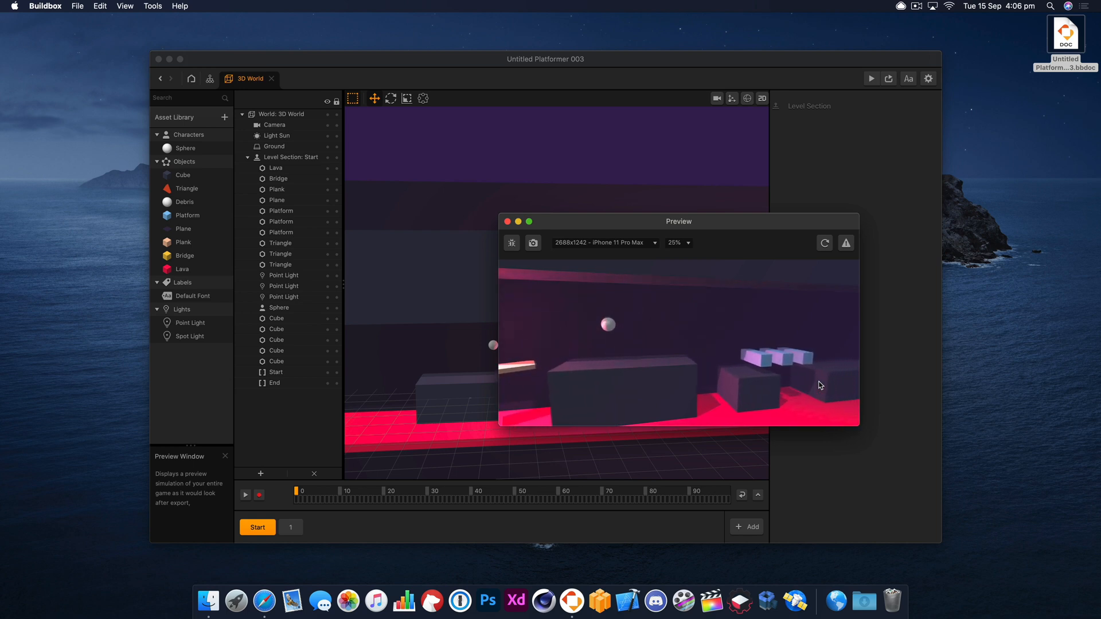
left_click(780, 384)
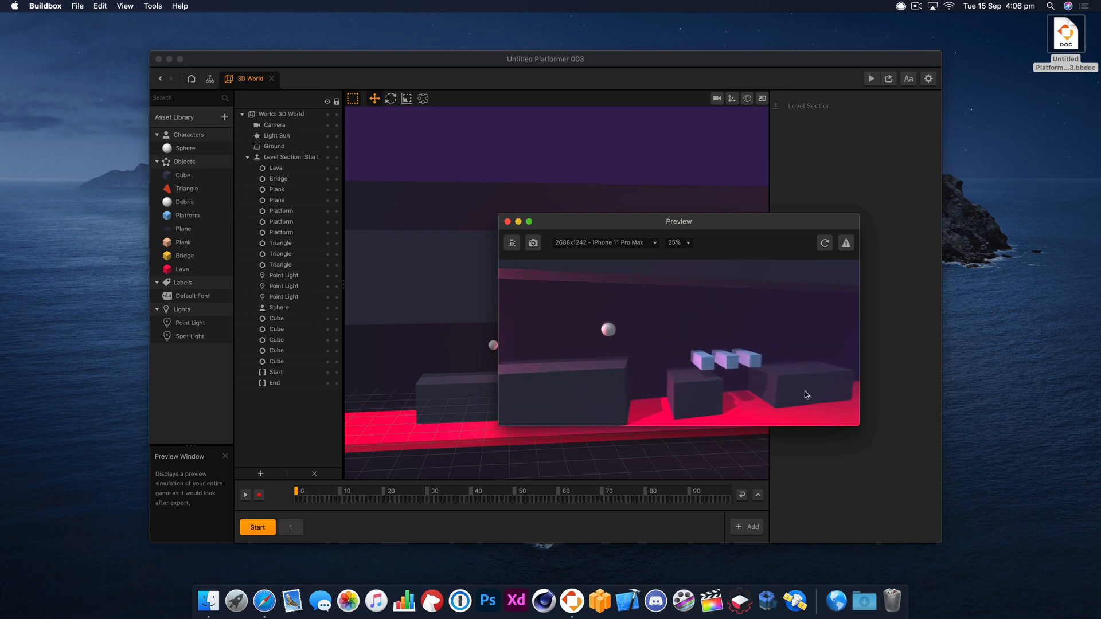
left_click(805, 394)
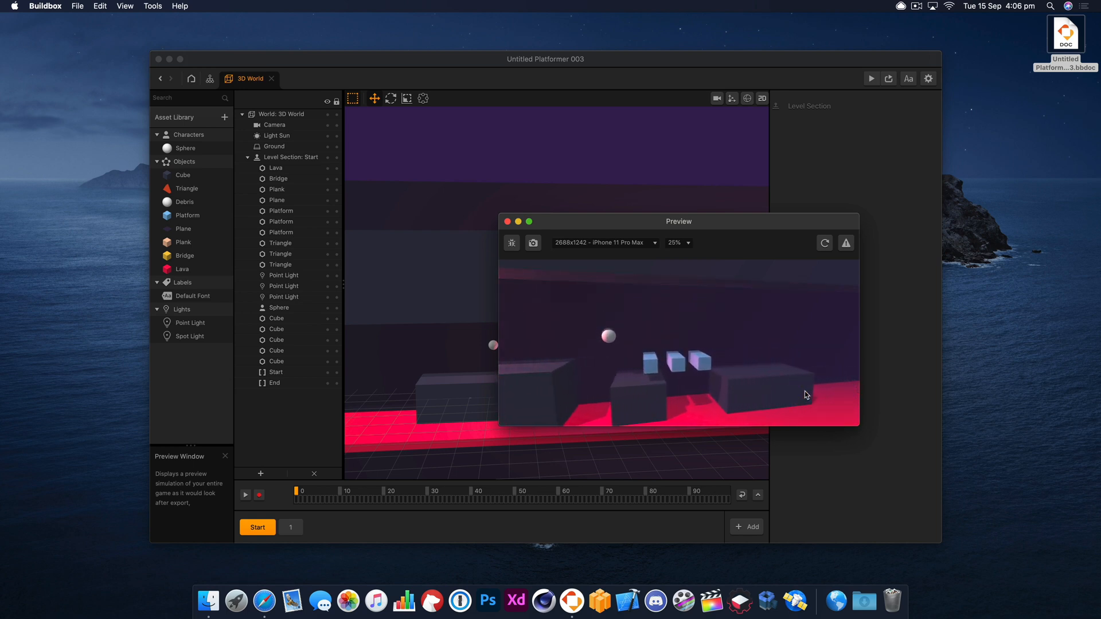
left_click(805, 393)
left_click(804, 391)
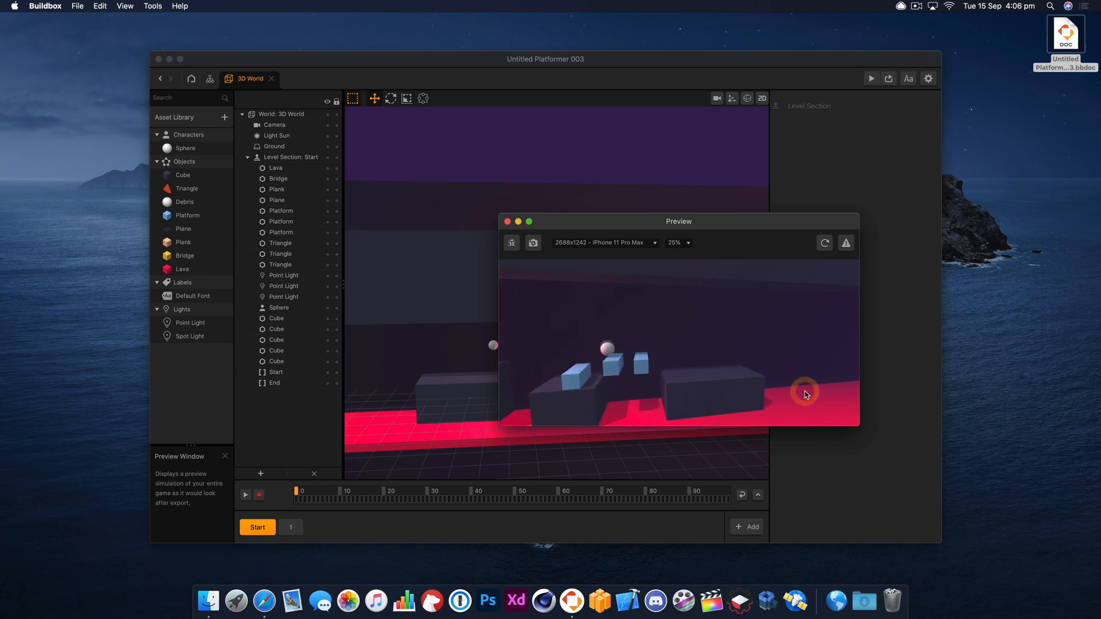
left_click(804, 391)
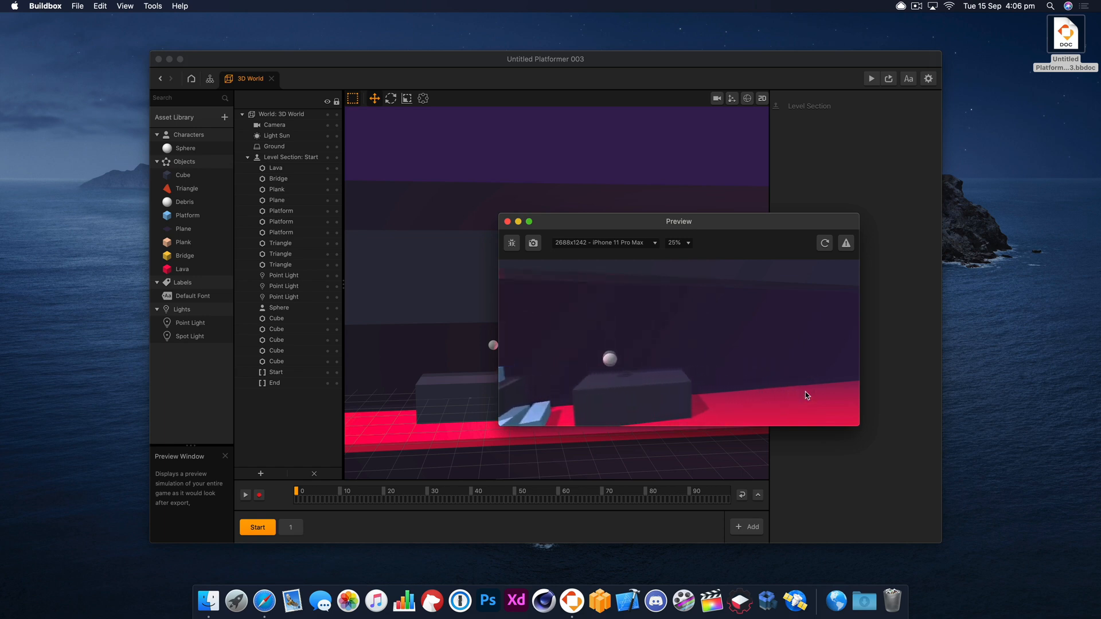
left_click(805, 392)
left_click(507, 222)
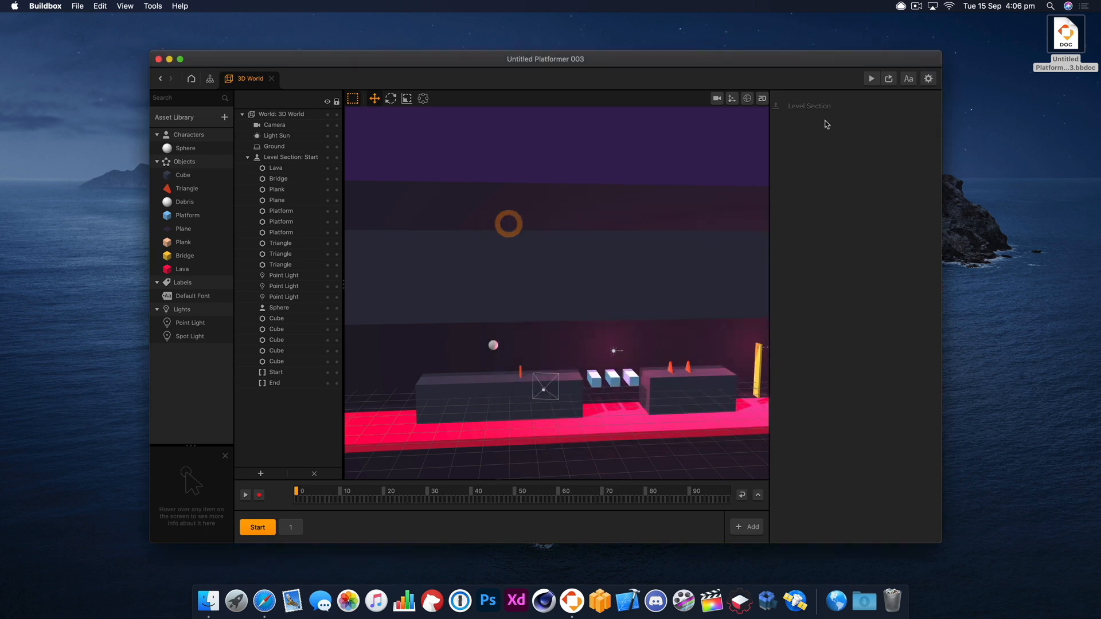
- Turn on the collision shape display in the Start scene and inspect the plank's and bridge's physics settings
left_click(747, 98)
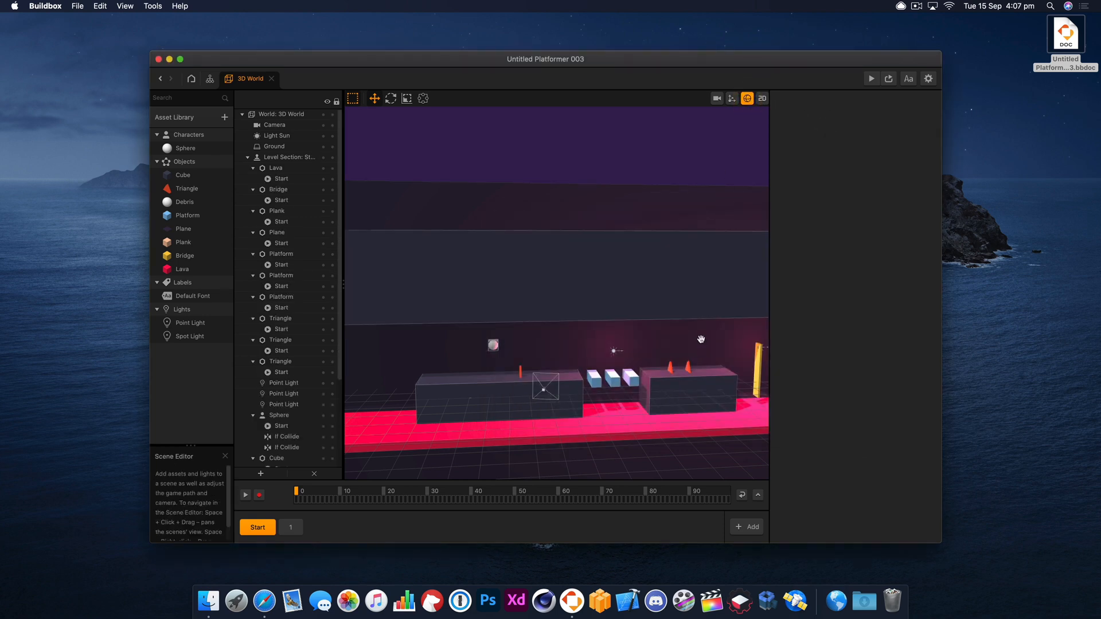
left_click_drag(702, 342, 553, 351)
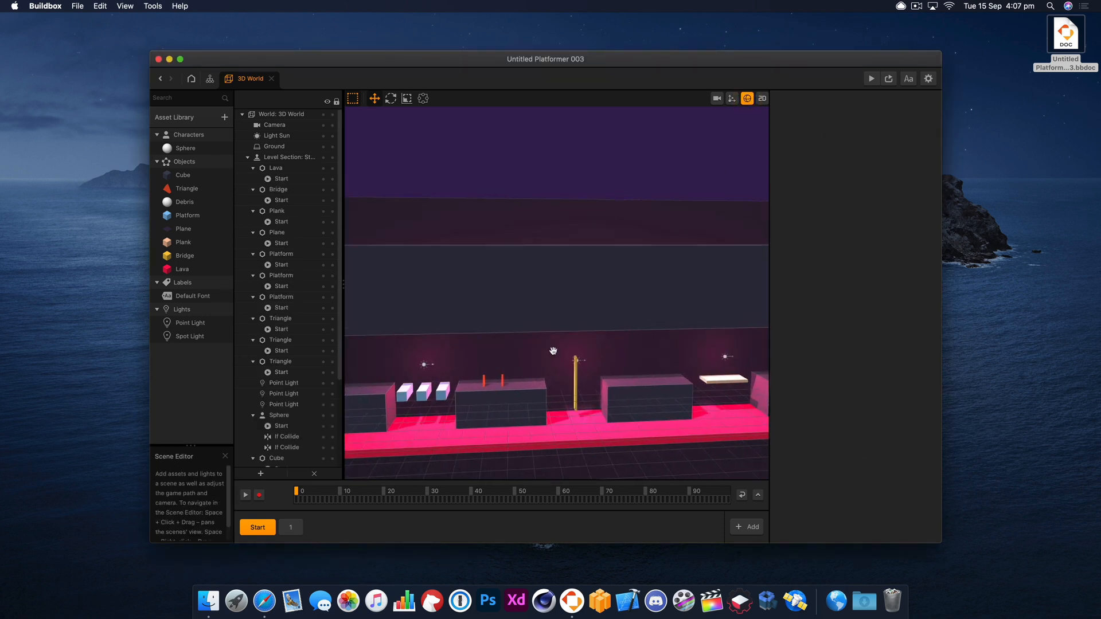
left_click(722, 381)
left_click_drag(723, 380, 685, 375)
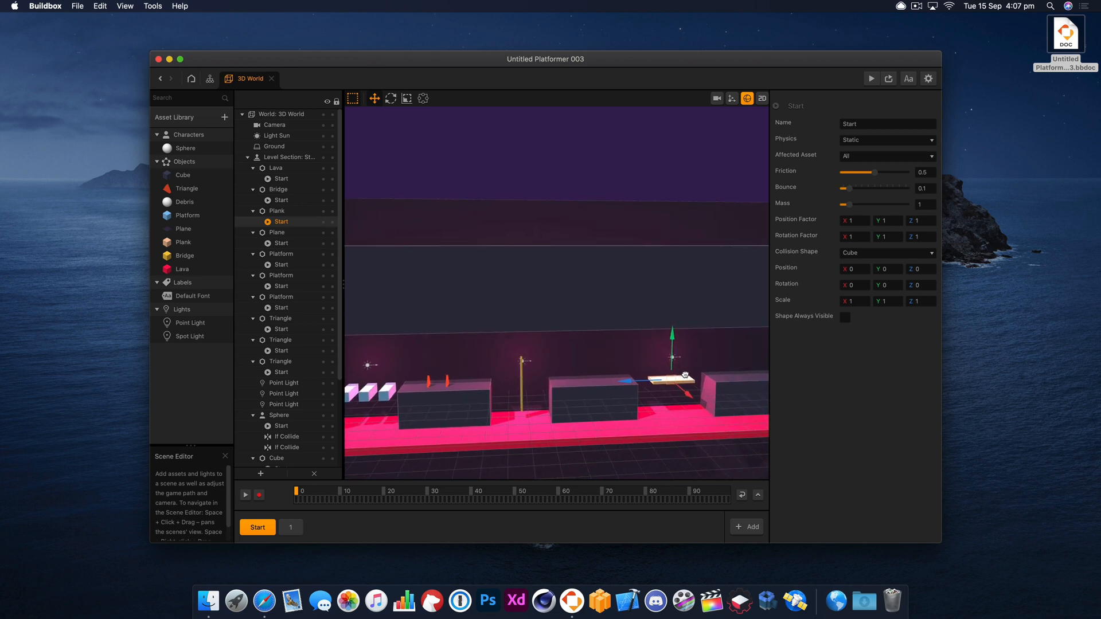
left_click(522, 378)
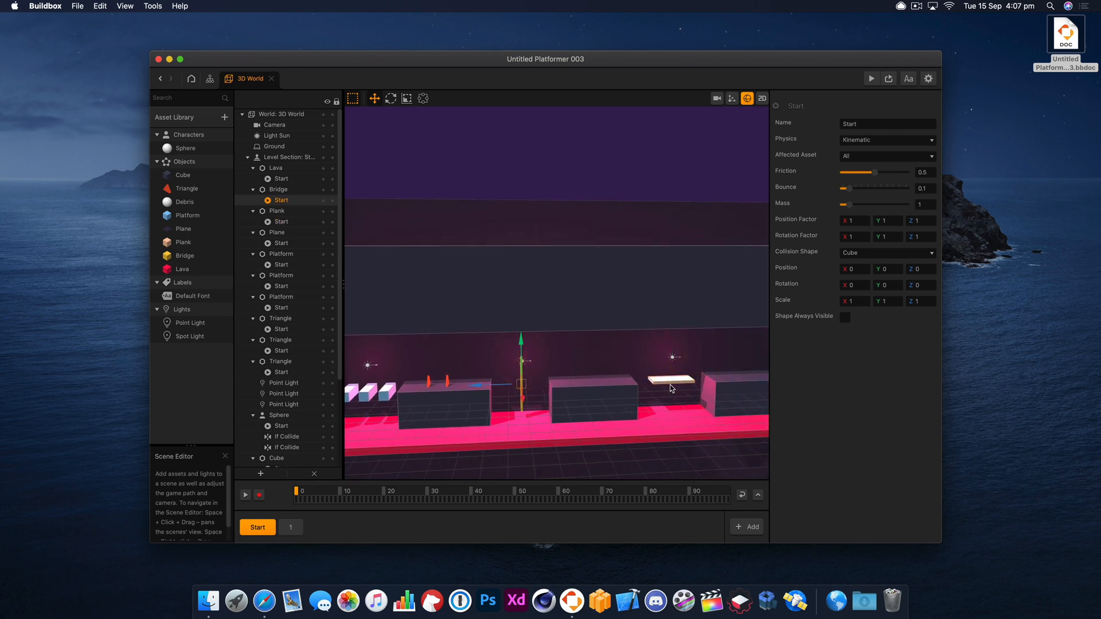
left_click(672, 389)
- Preview the game with collision shapes displayed, play the ball across the obstacles and onto the plank, and close the preview
left_click(871, 79)
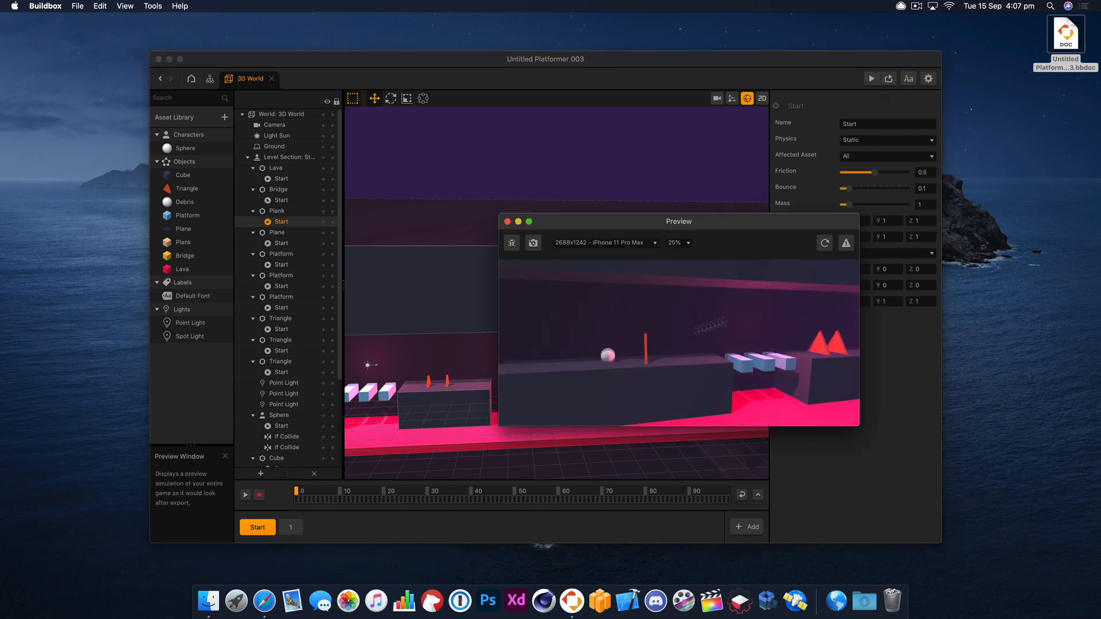
left_click(741, 317)
left_click(514, 243)
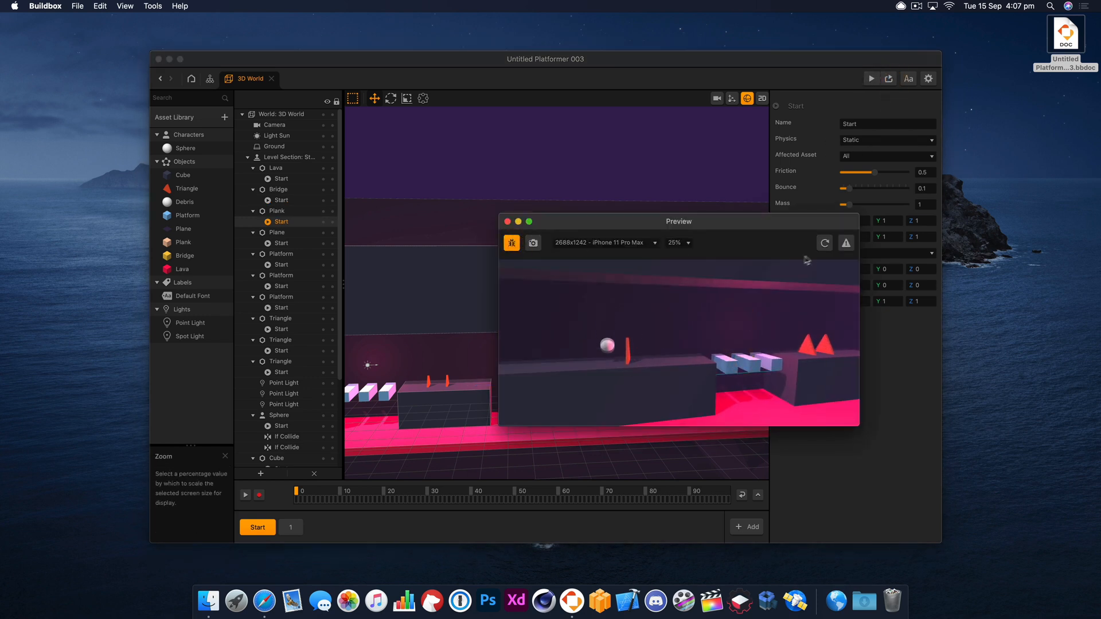
left_click(781, 253)
left_click(733, 359)
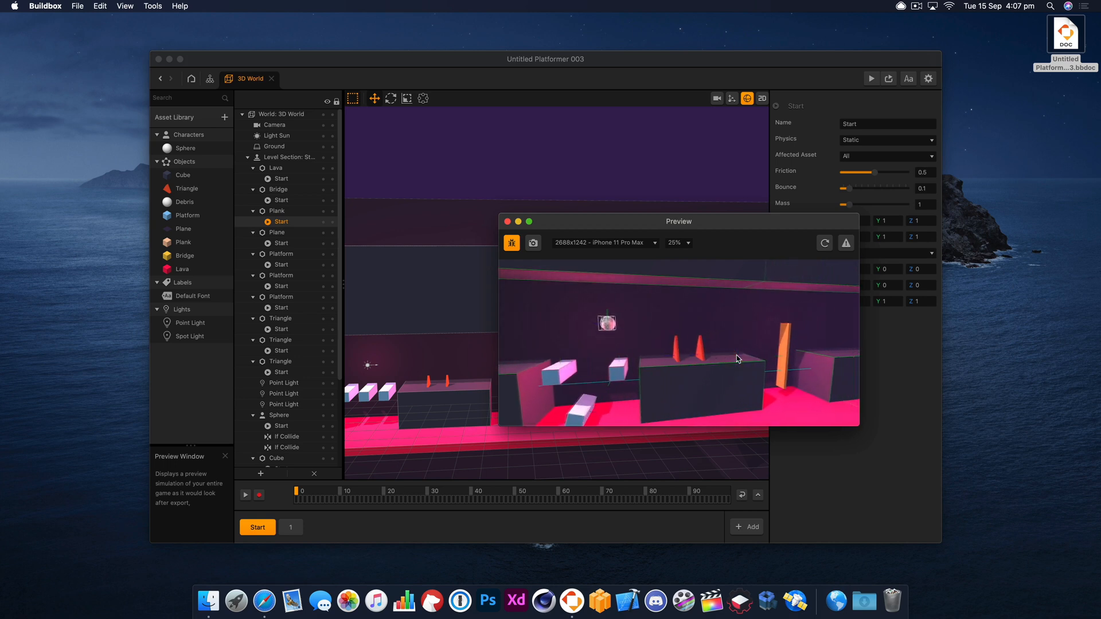
left_click(737, 359)
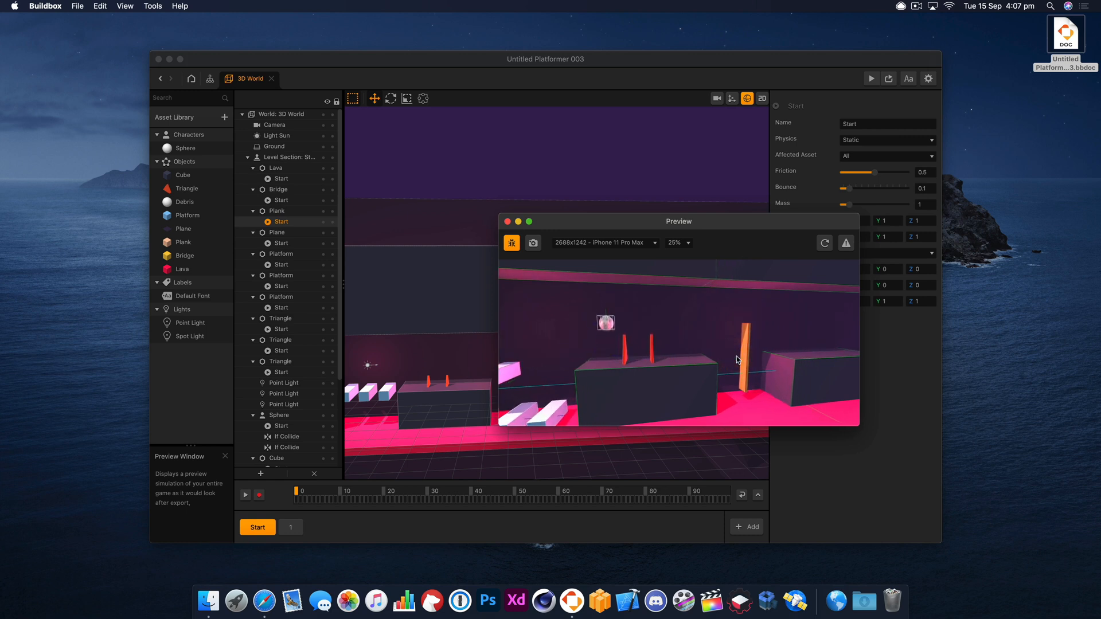
left_click(737, 358)
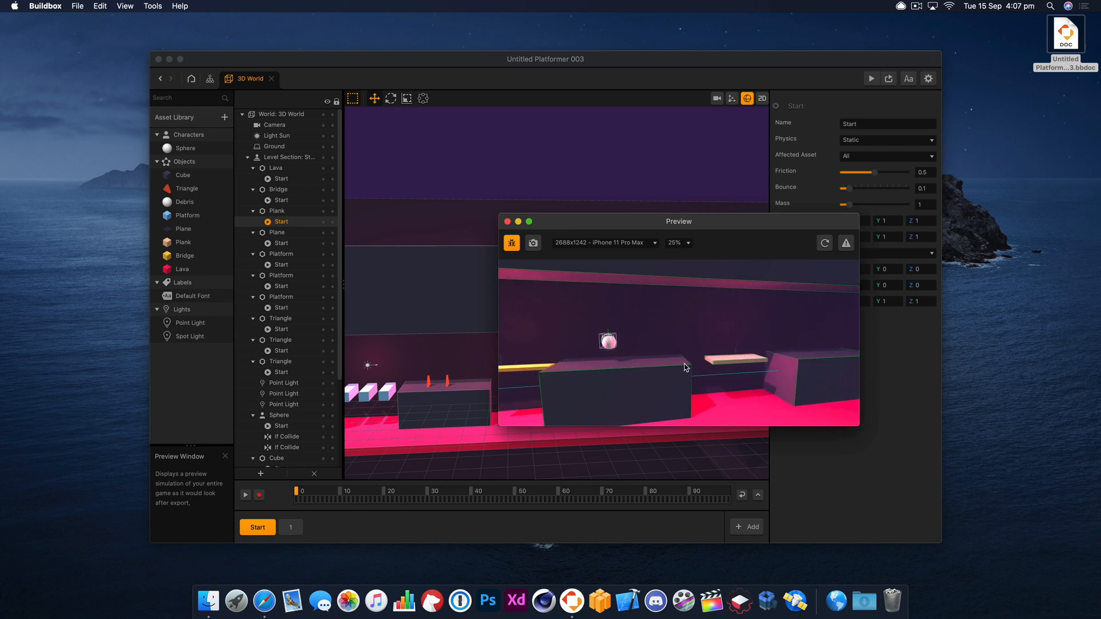
left_click(762, 346)
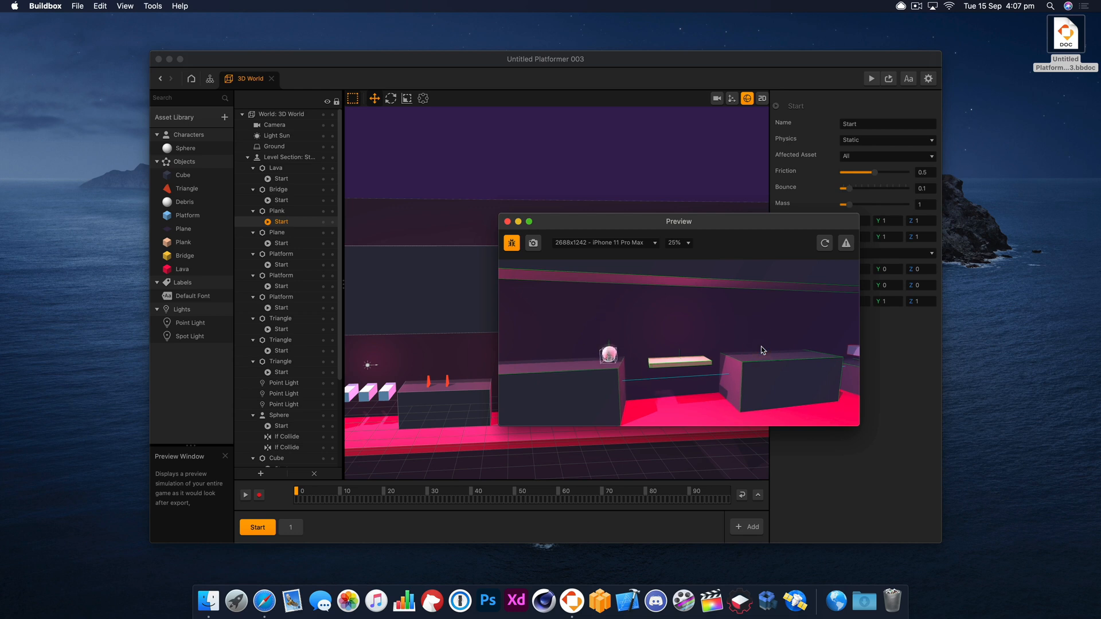
left_click(762, 346)
left_click(762, 347)
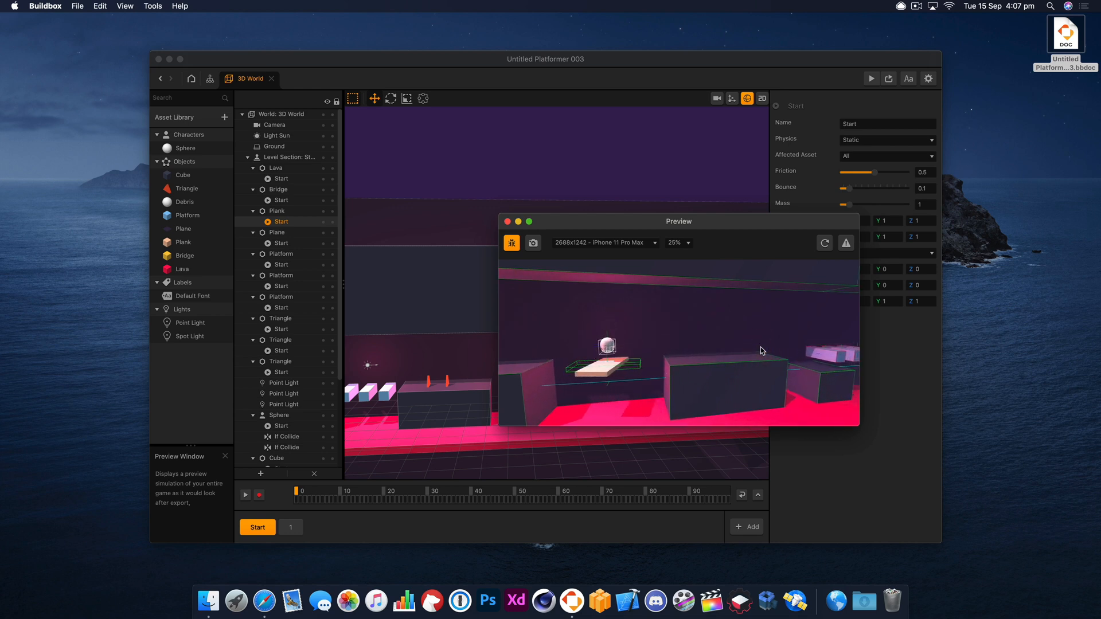
left_click(761, 347)
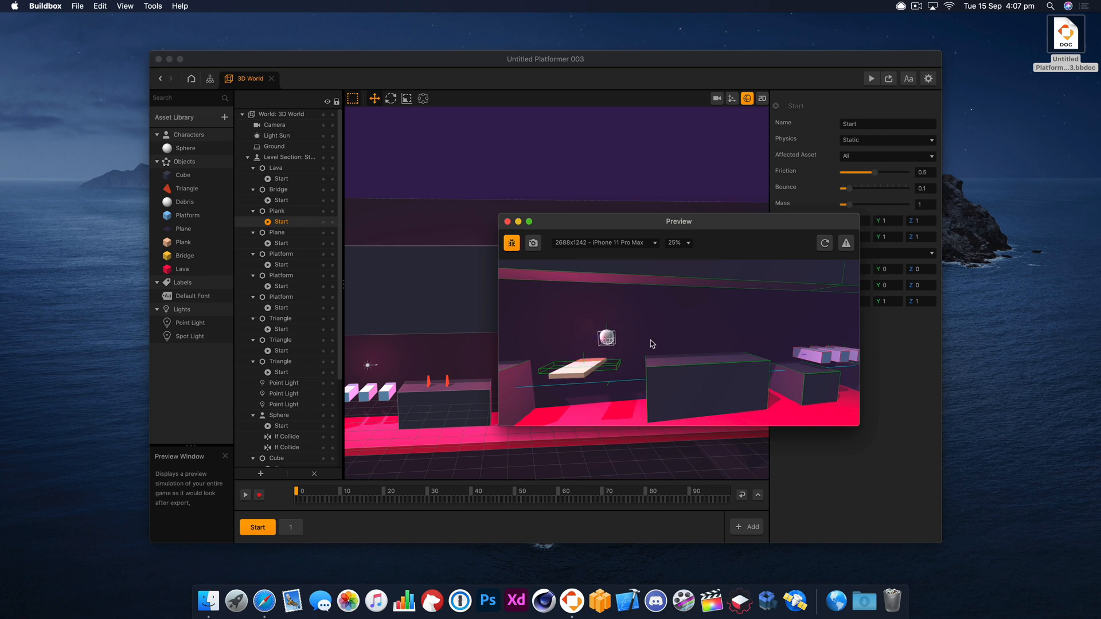
left_click(507, 222)
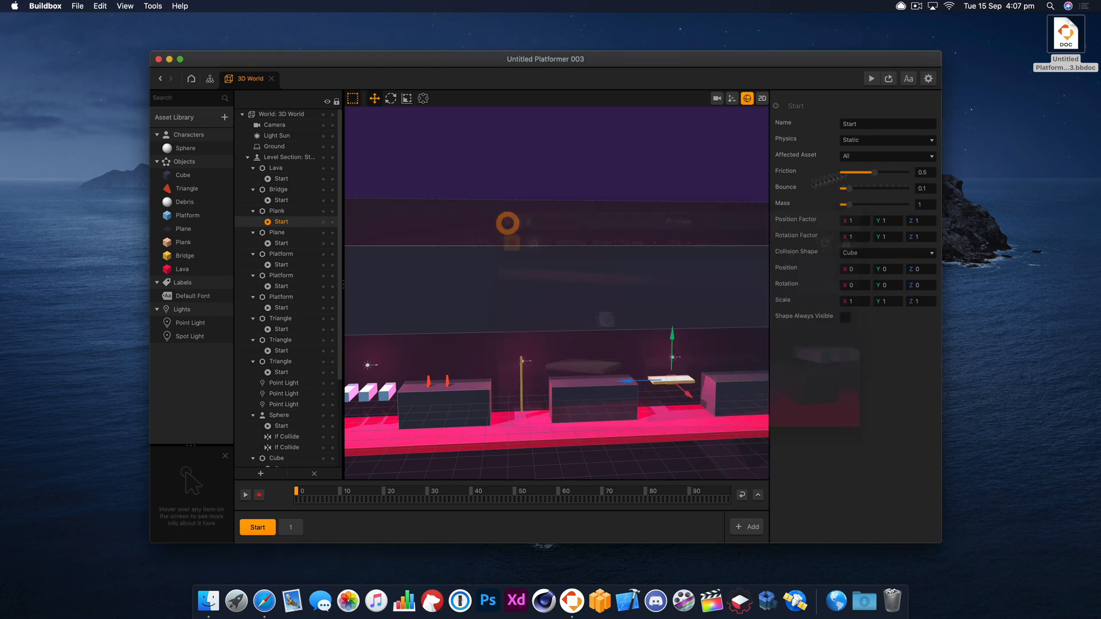
- Change the plank's physics type to Dynamic, preview the scene briefly, and close the preview
left_click(871, 140)
left_click(863, 173)
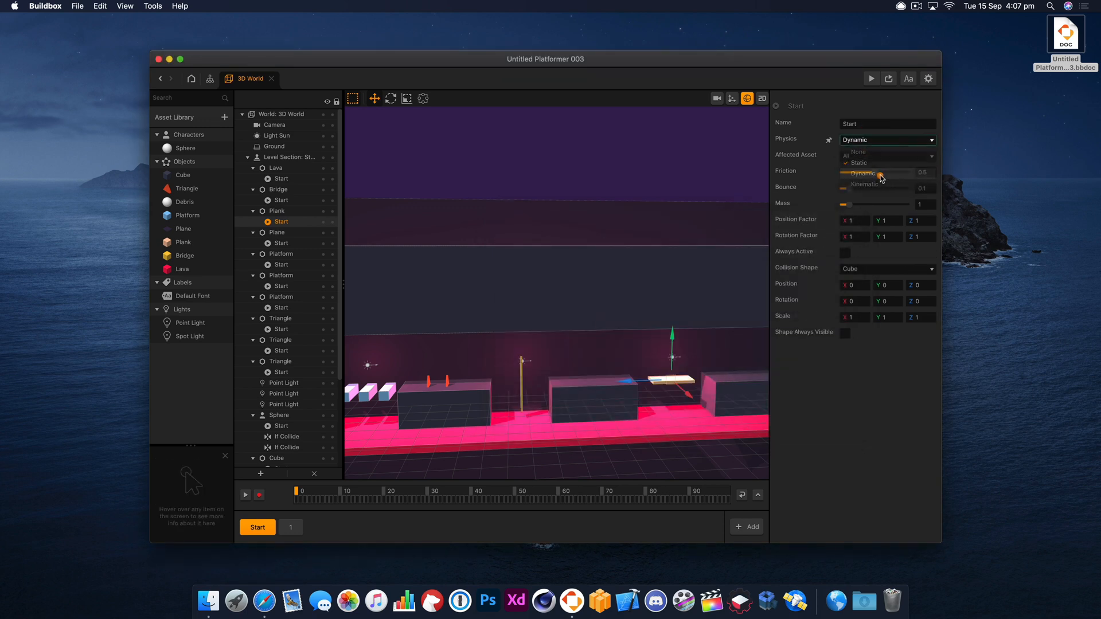
left_click(888, 79)
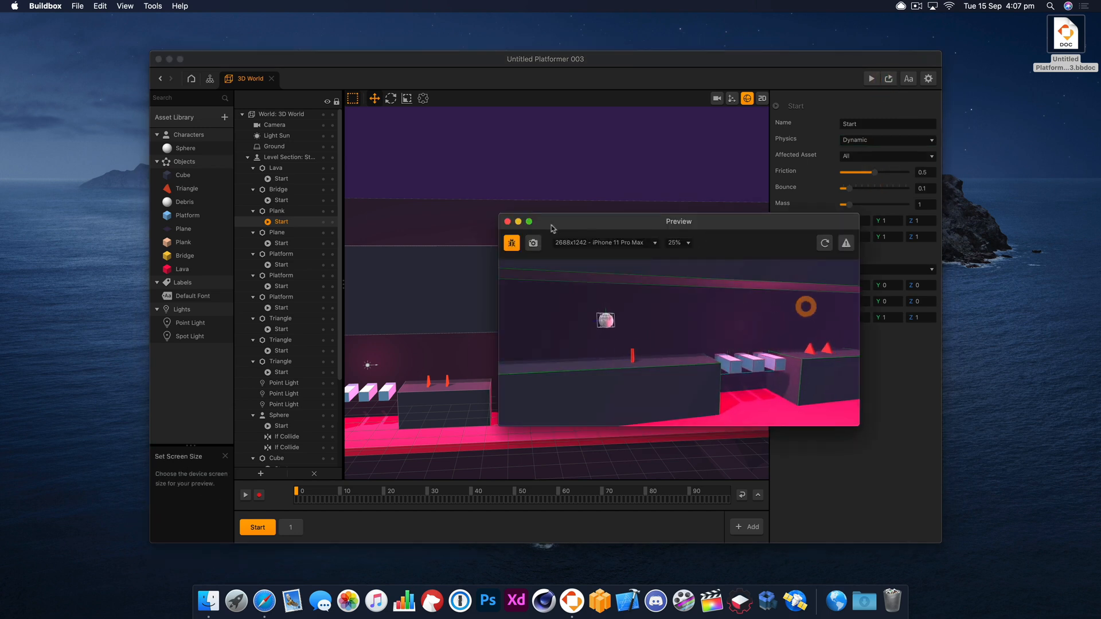
left_click(508, 222)
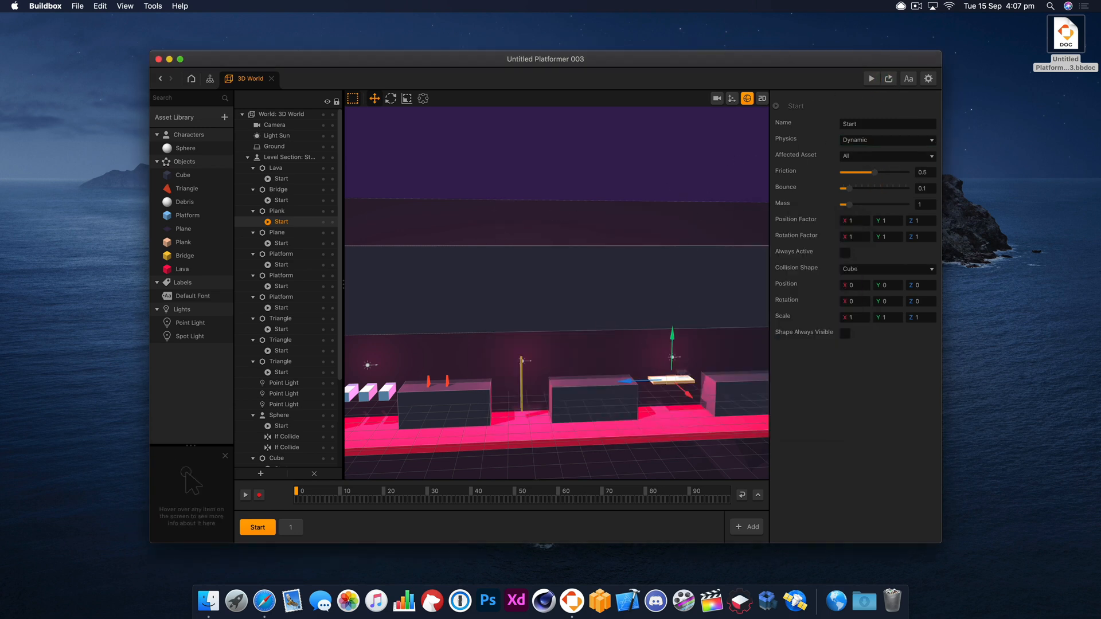
- Open the Sphere character's node map and examine its Left Button node and lower Move node
left_click_drag(476, 394, 551, 409)
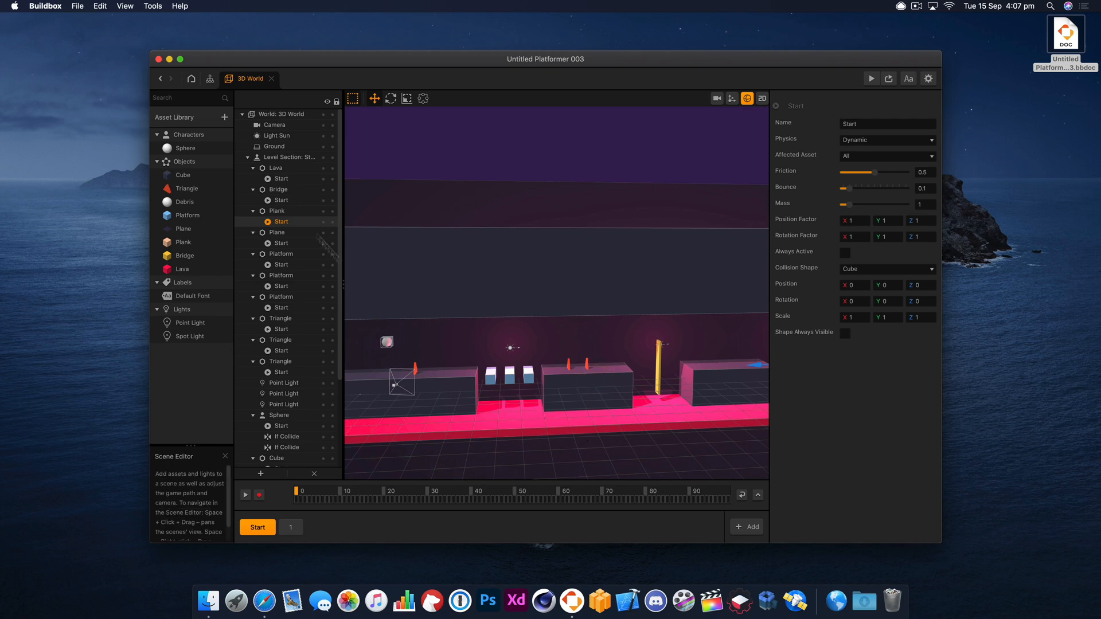
left_click(205, 162)
double_click(185, 148)
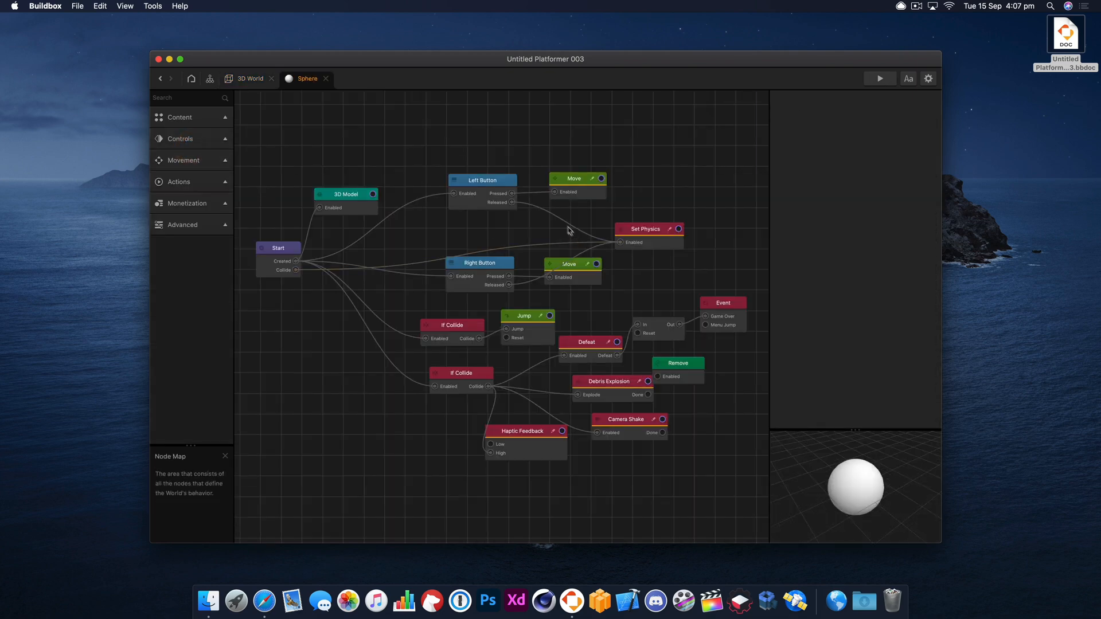
left_click_drag(479, 180, 475, 177)
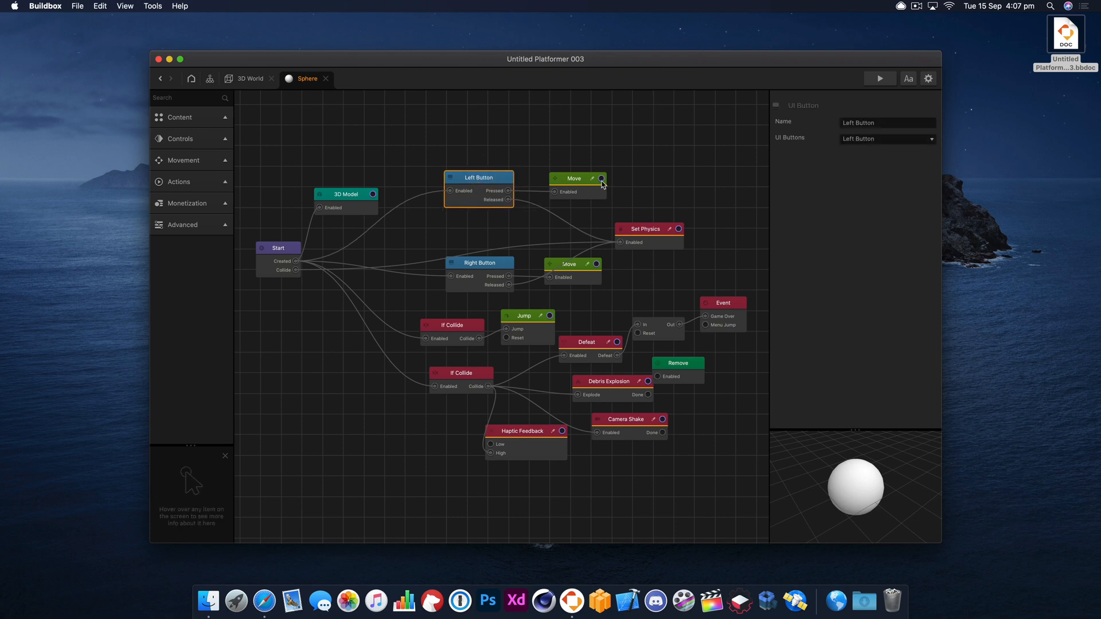
left_click(565, 268)
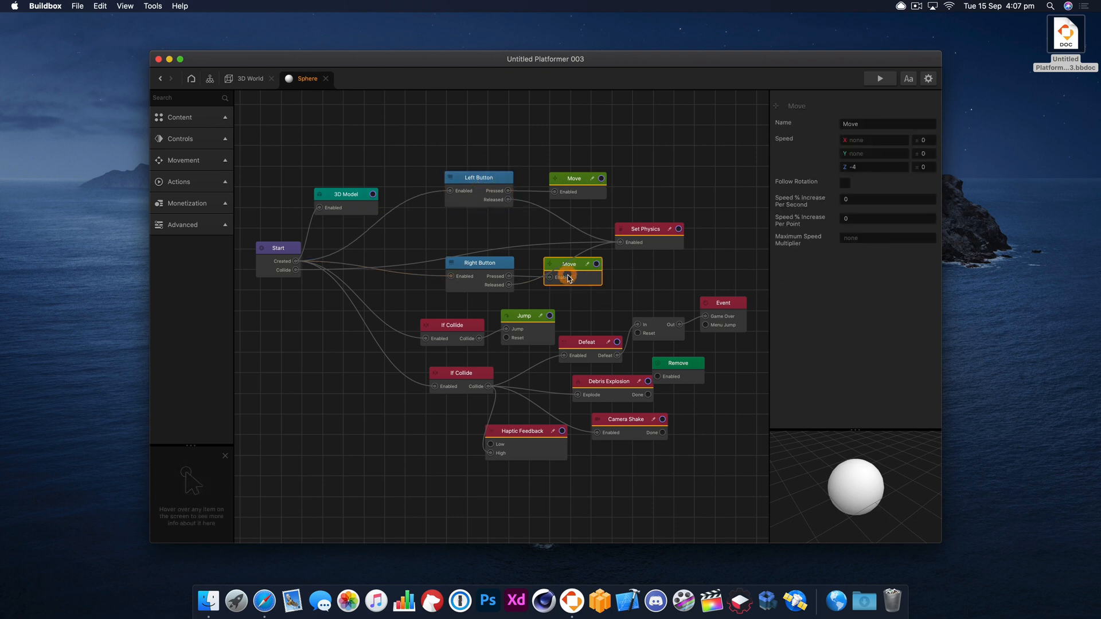
- Open the game's UI screen, examine the Left Button and Right Button controls, and return to the 3D World scene
left_click(251, 79)
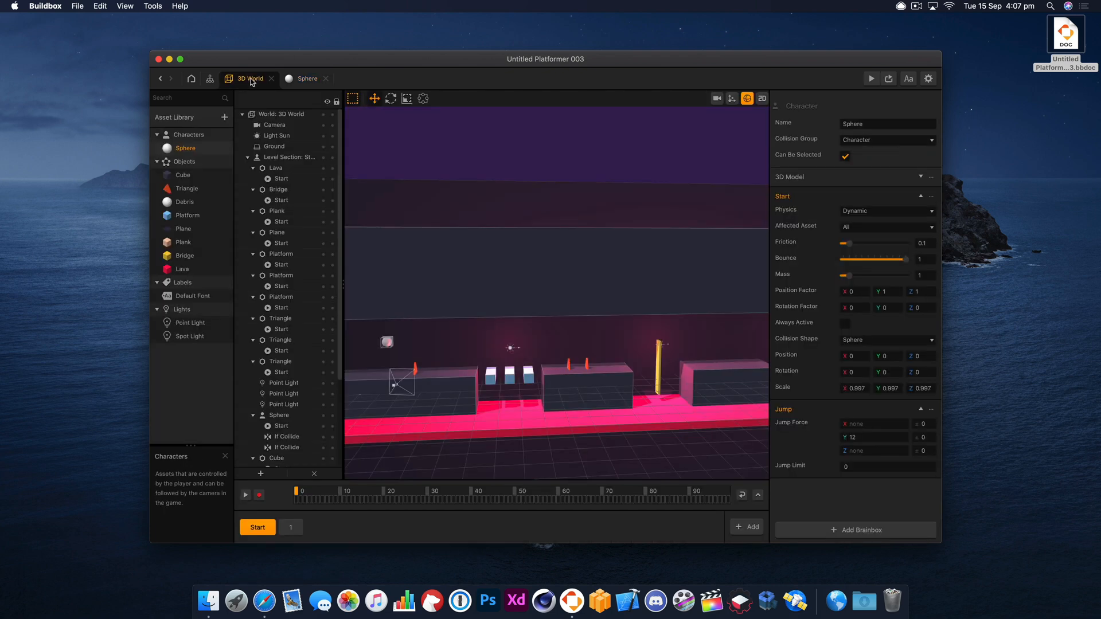
left_click(209, 79)
double_click(602, 356)
left_click(612, 278)
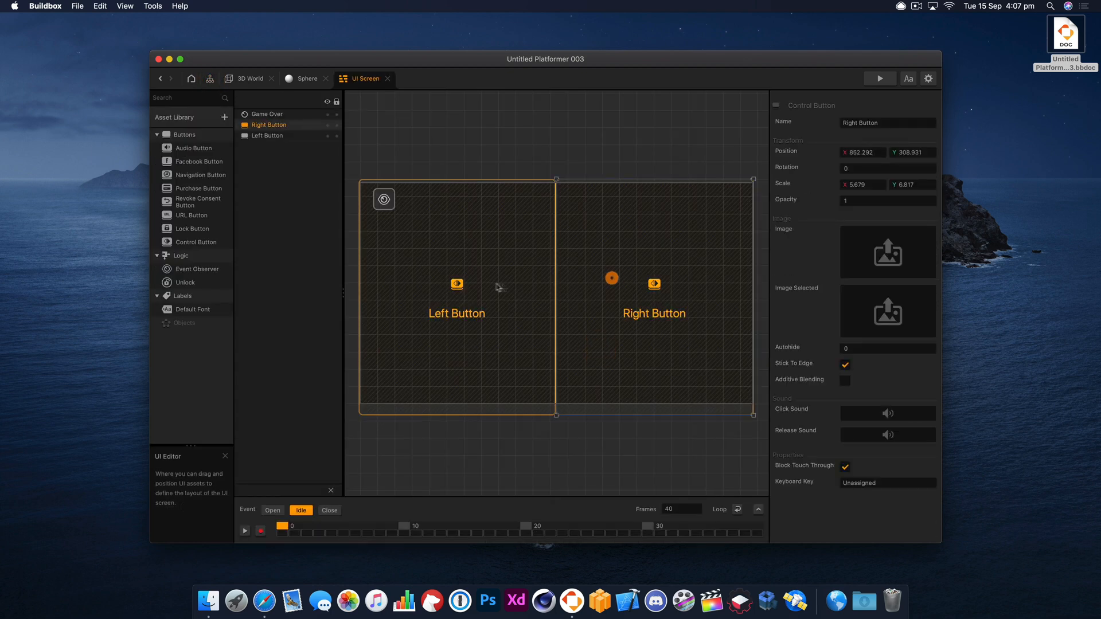
left_click(485, 283)
left_click(636, 287)
left_click(251, 79)
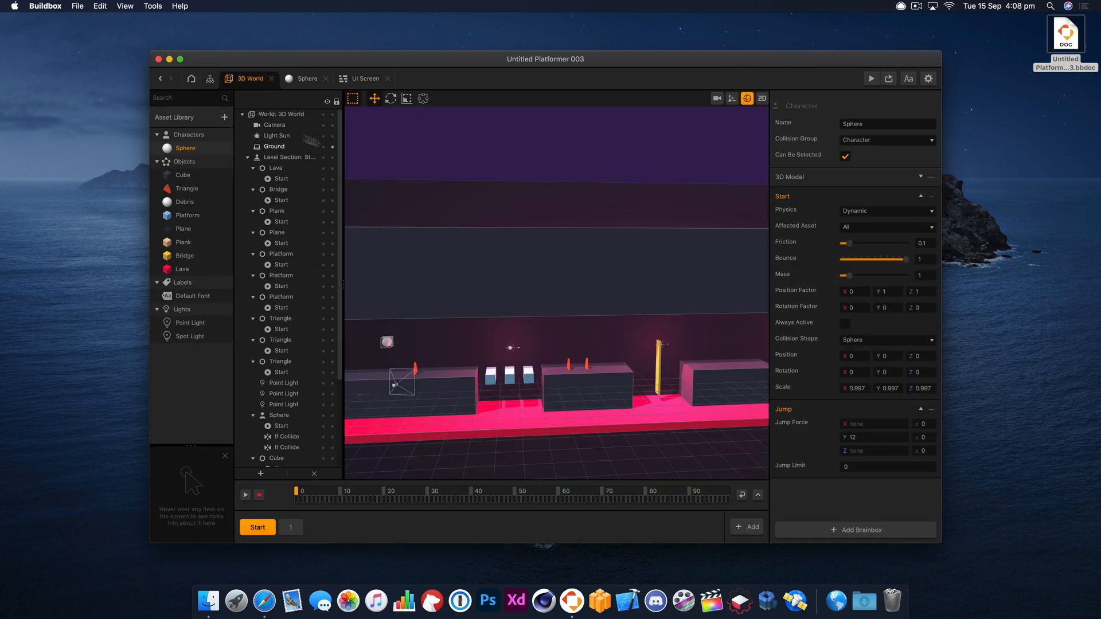
- Add a Keyboard Button node to the Sphere's node map, assigned to the left arrow, with Pressed linked to the upper Move node
double_click(187, 150)
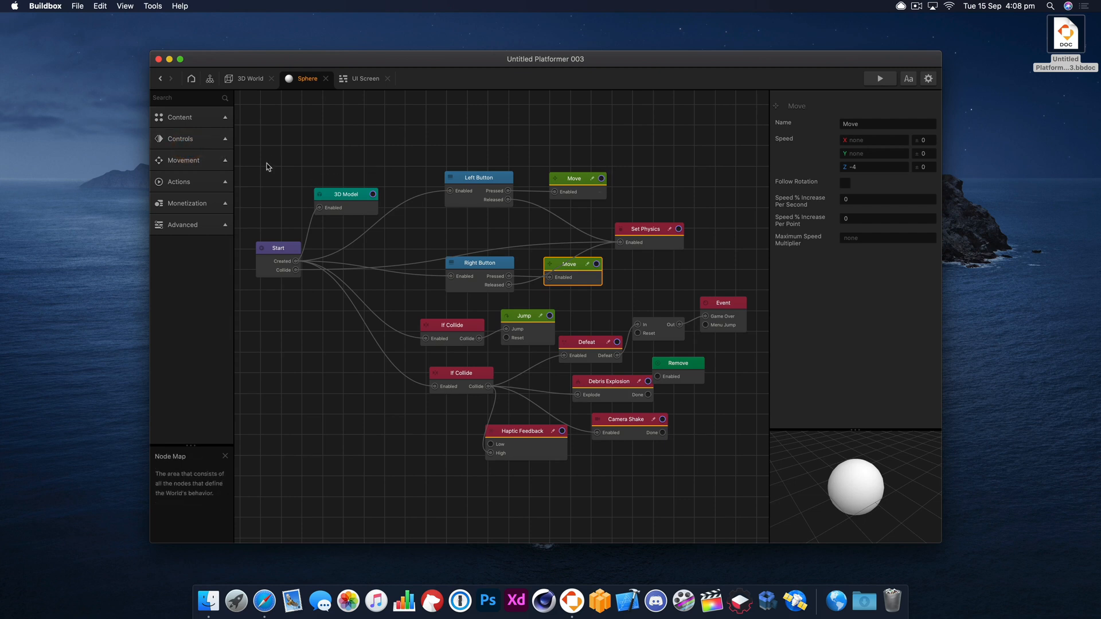
left_click(202, 99)
type("key")
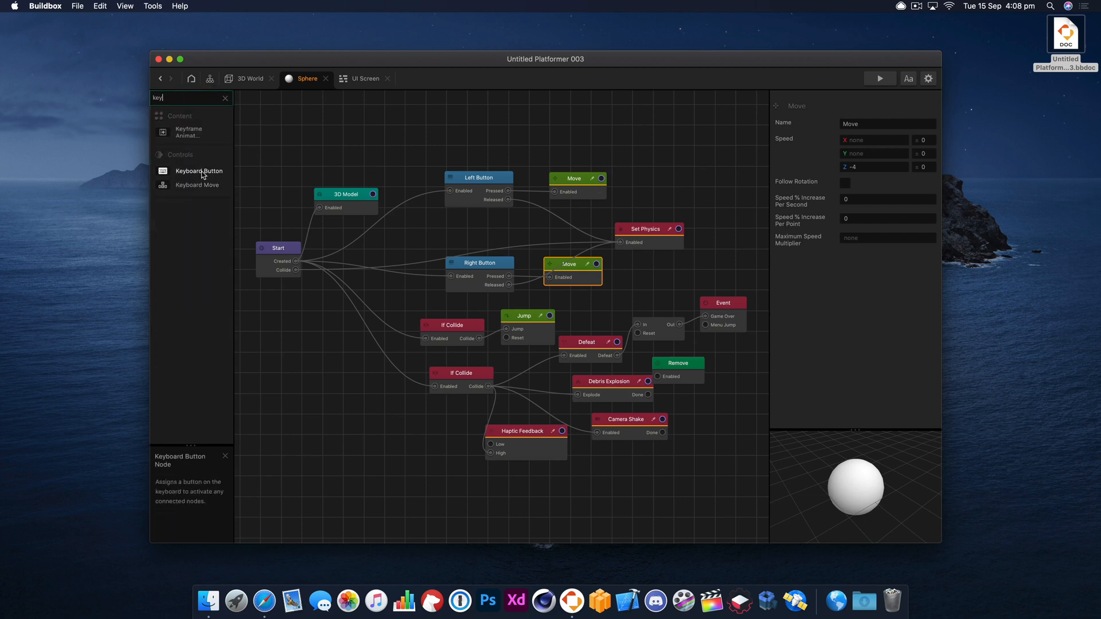
left_click_drag(516, 154, 508, 131)
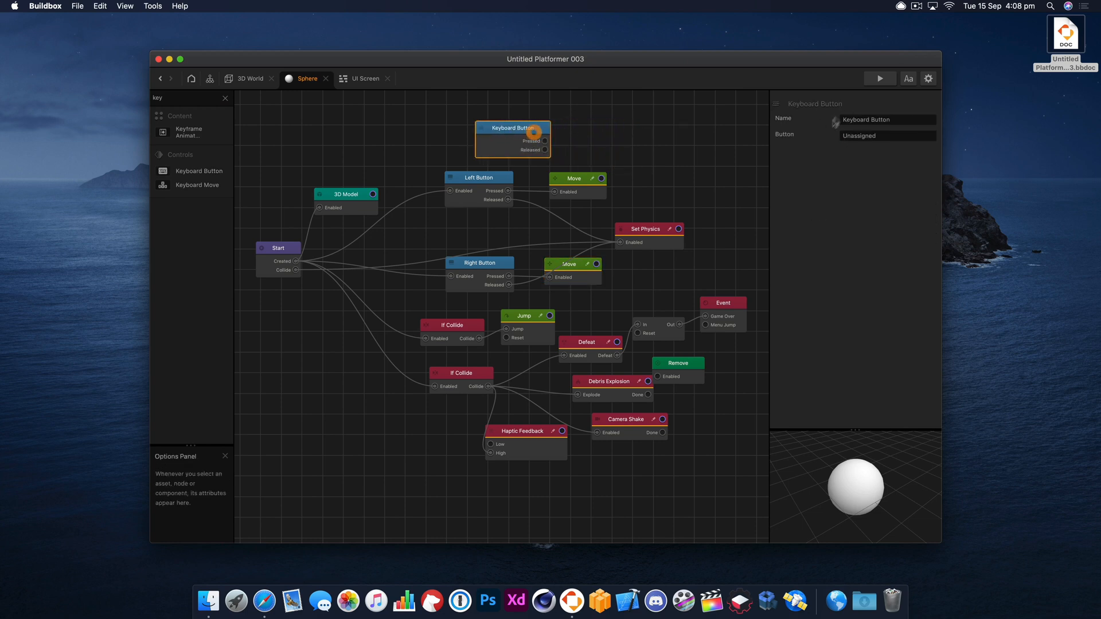
left_click(885, 134)
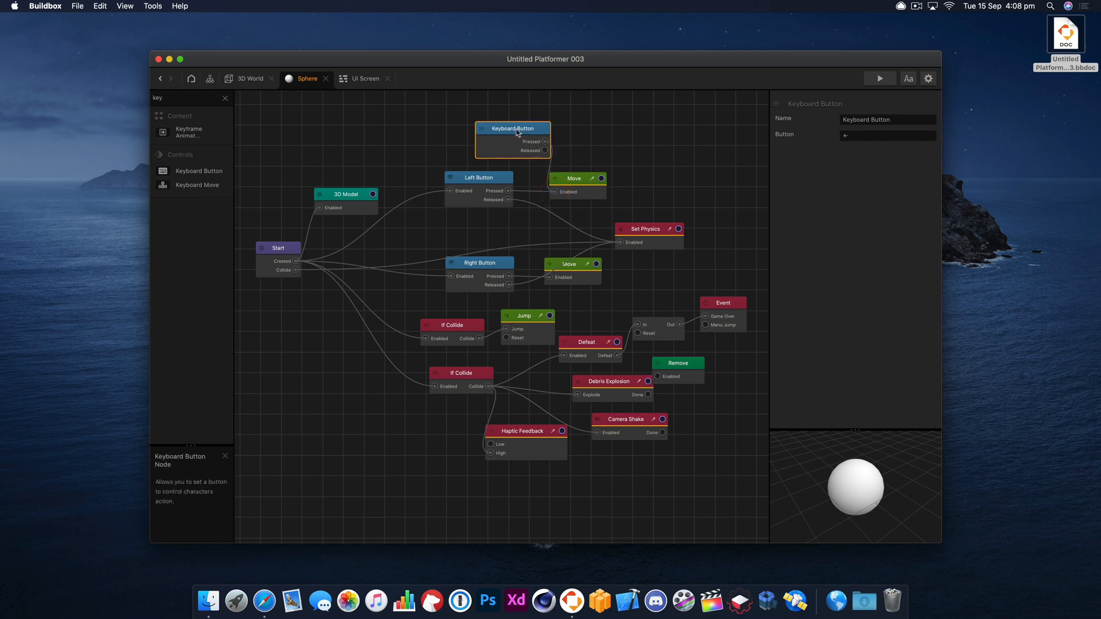
- Link the Keyboard Button's Released output to Set Physics, and rearrange it and the upper Move node above the Left Button node
left_click_drag(520, 128, 501, 124)
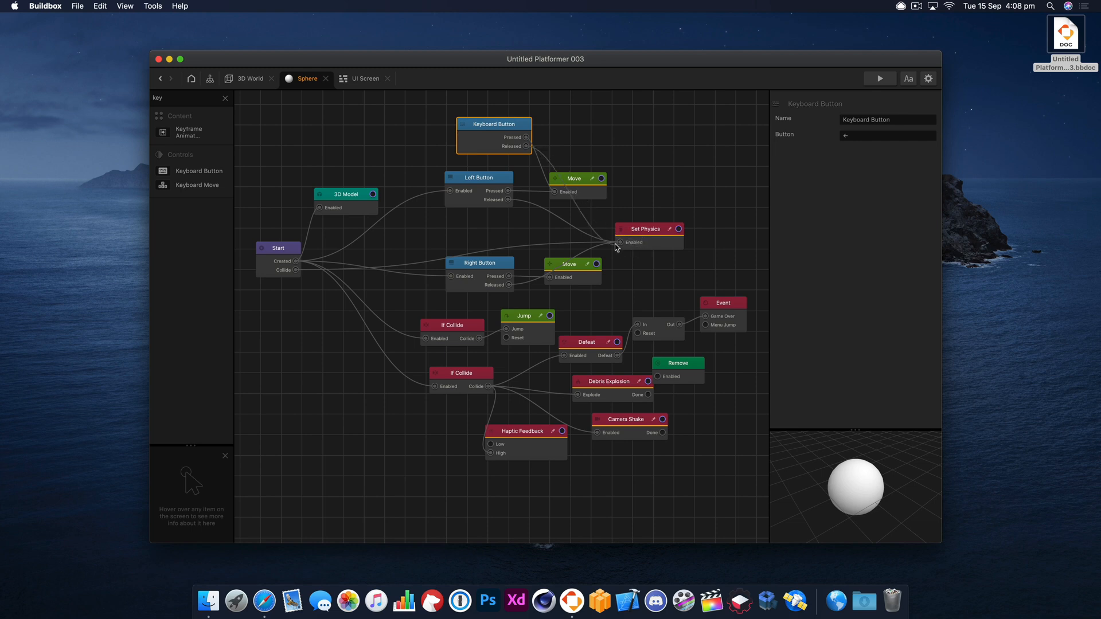
left_click(593, 178)
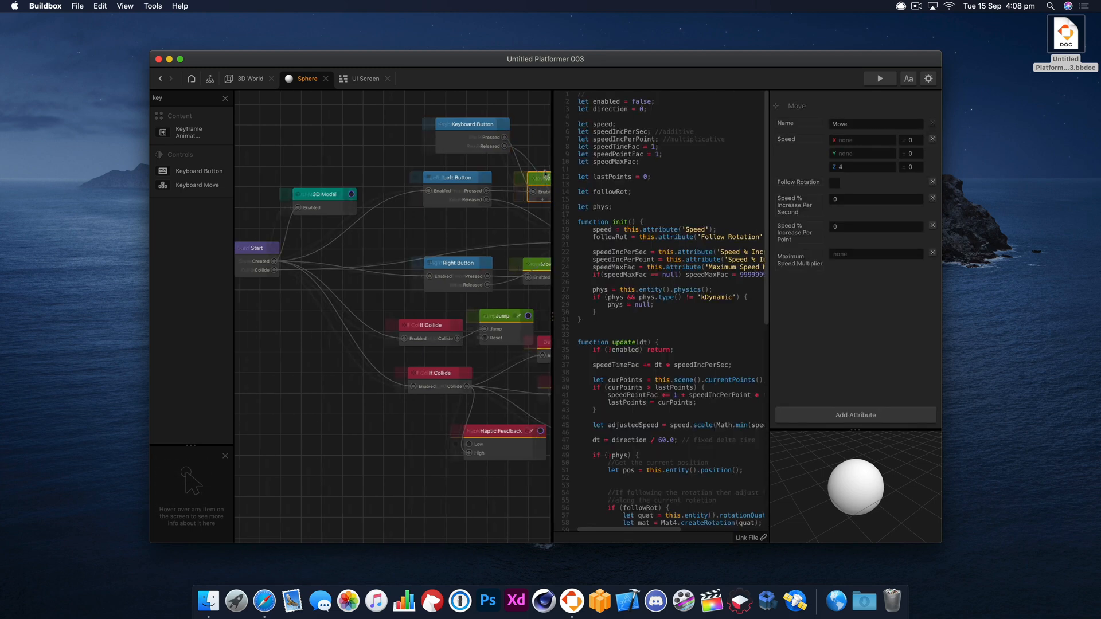
left_click(522, 176)
left_click_drag(512, 178, 537, 170)
left_click_drag(434, 121, 418, 124)
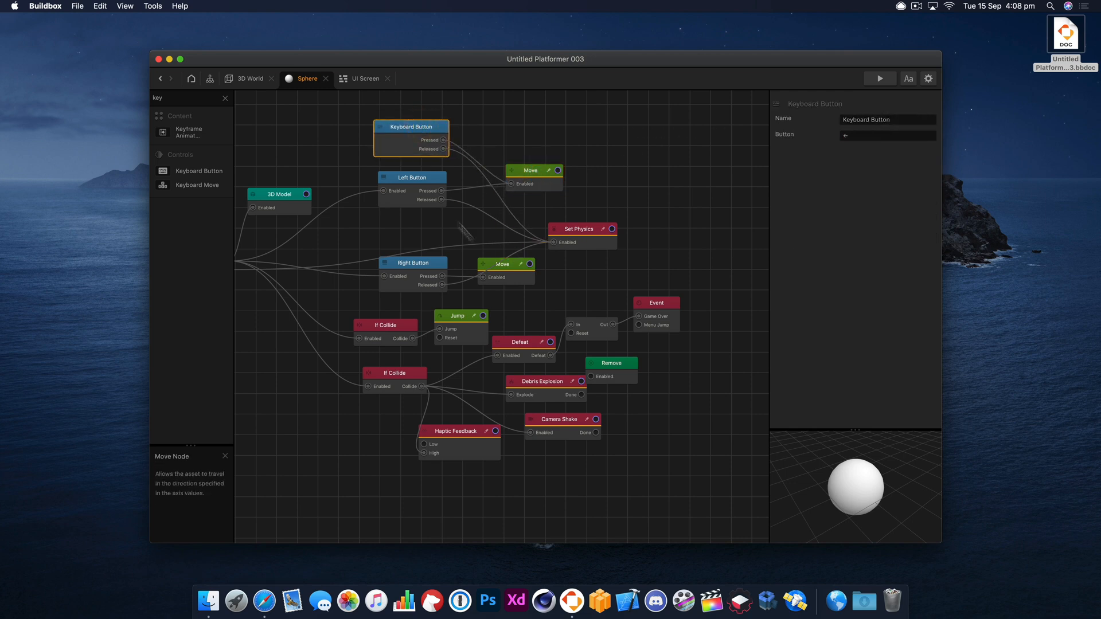
- Add a second Keyboard Button node above the Right Button node and name it Keyboard Right
left_click(398, 136)
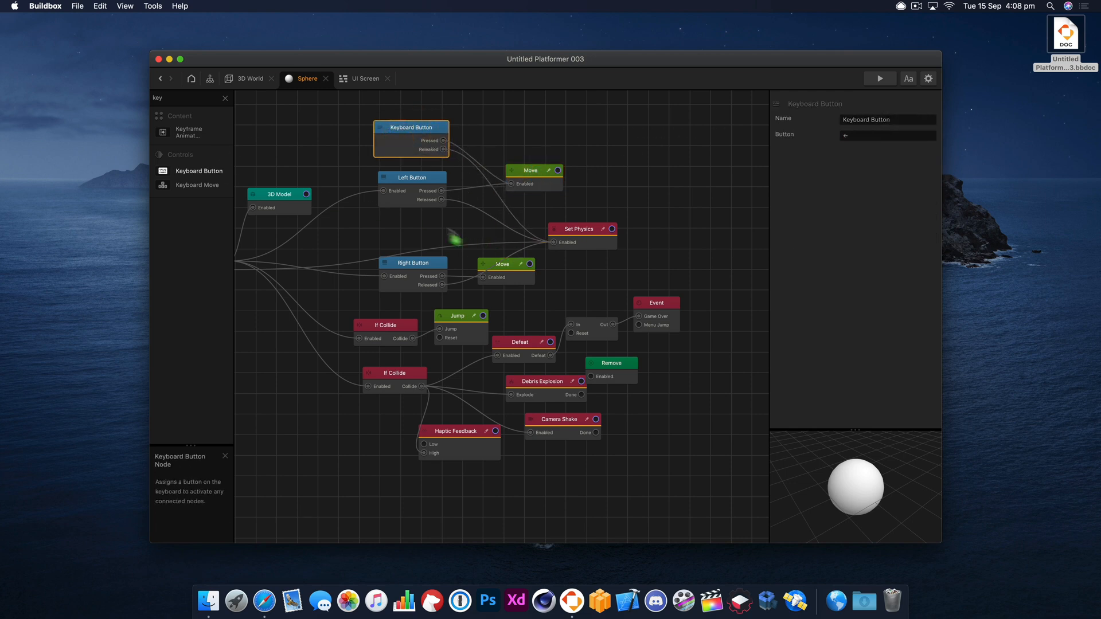
left_click_drag(454, 238, 401, 224)
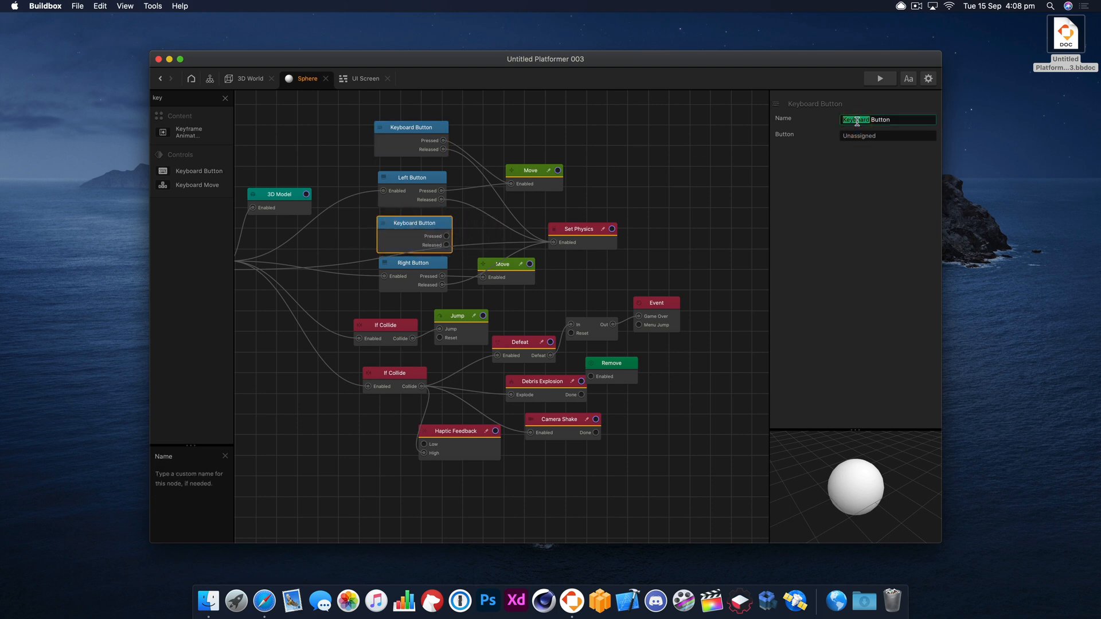
key("shift+Down")
type("Righ")
- Assign the right arrow to Keyboard Right and link its Pressed output to the lower Move node and Released to Set Physics
left_click(894, 135)
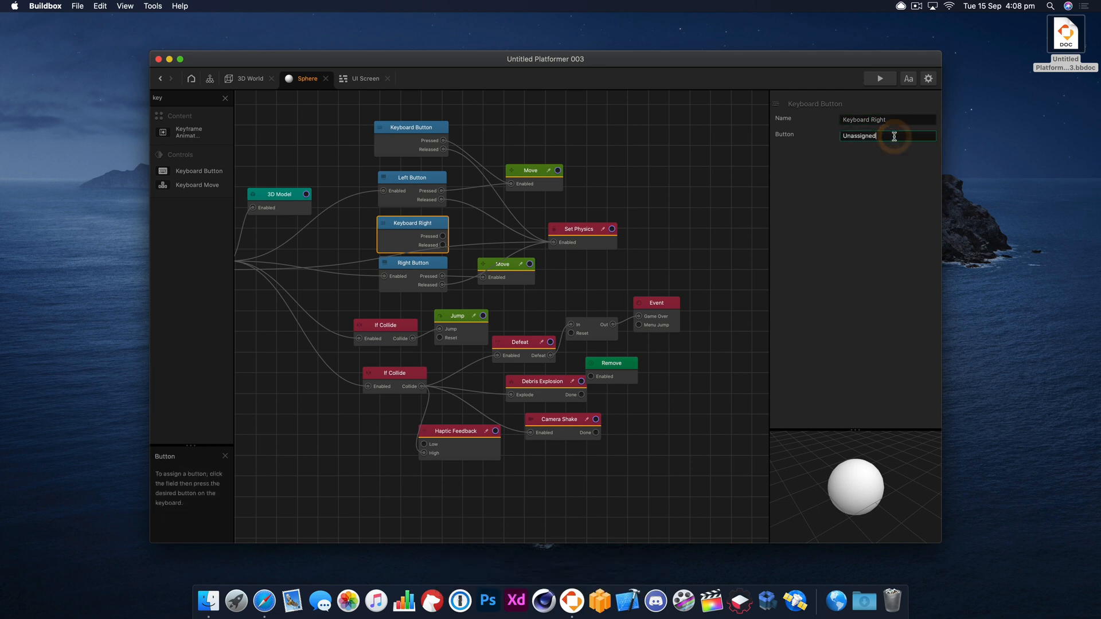
key("super+a")
key("super+Escape")
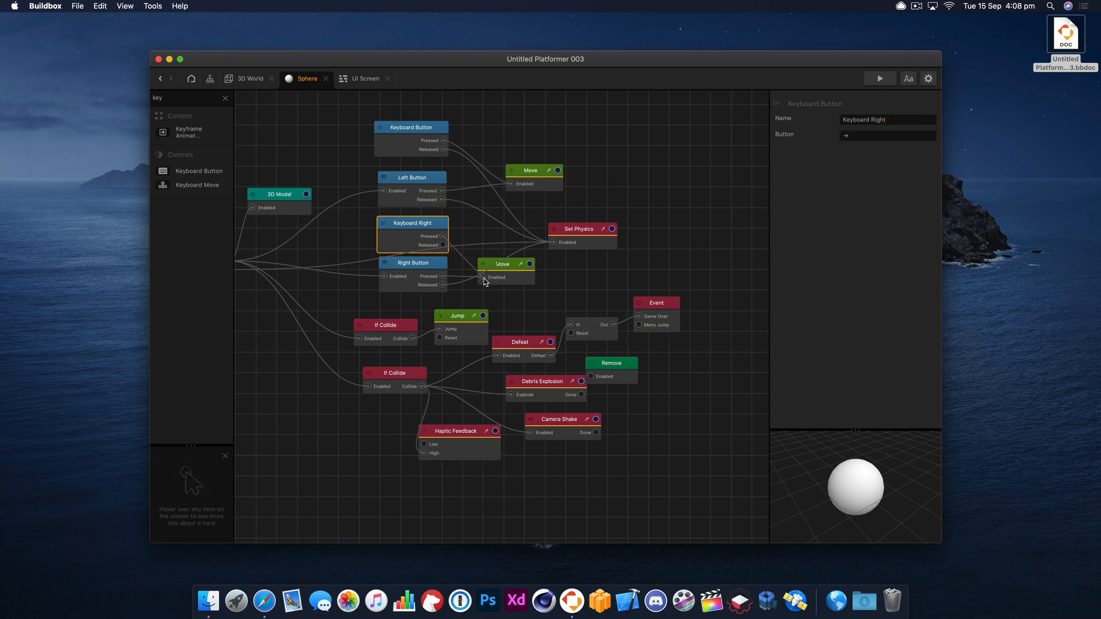
left_click_drag(484, 278, 442, 238)
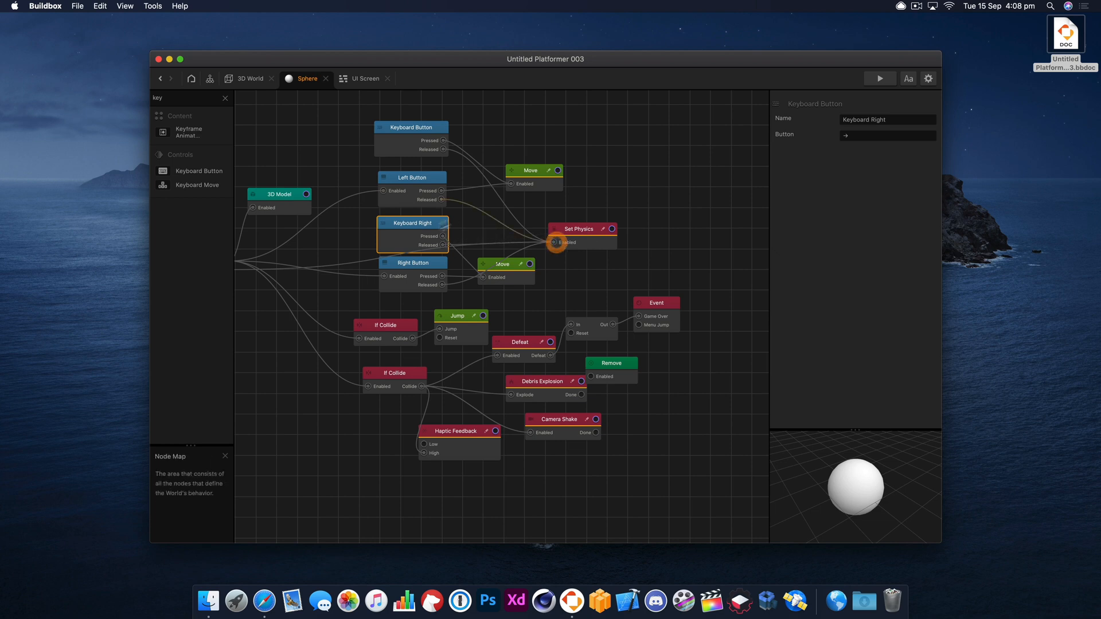
- Rename the left-arrow Keyboard Button node as Keyboard Left
left_click(447, 144)
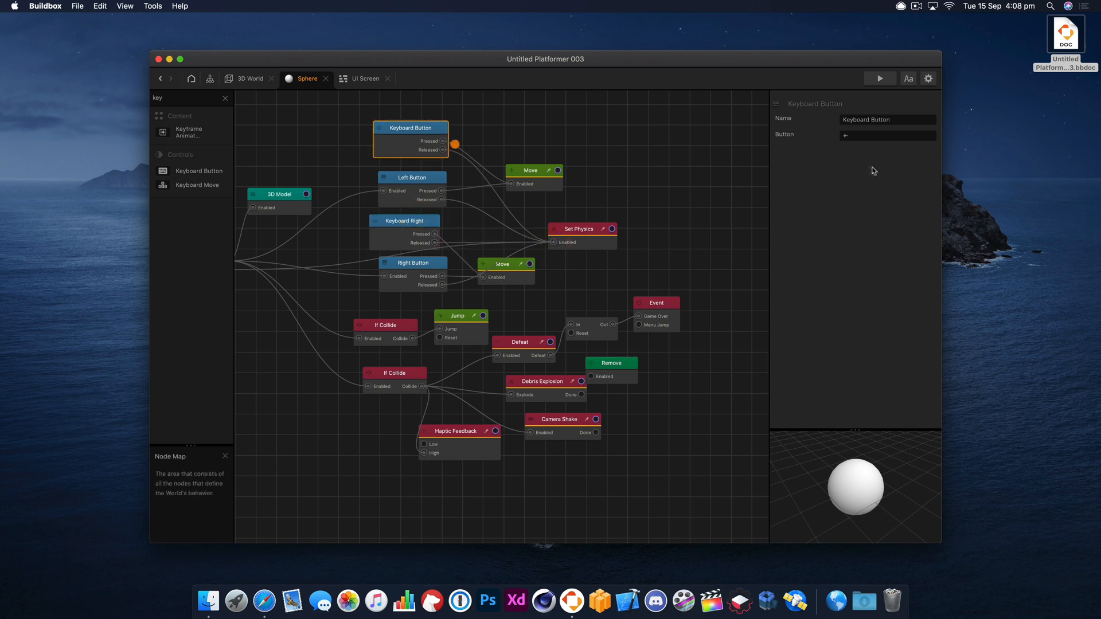
type("Left")
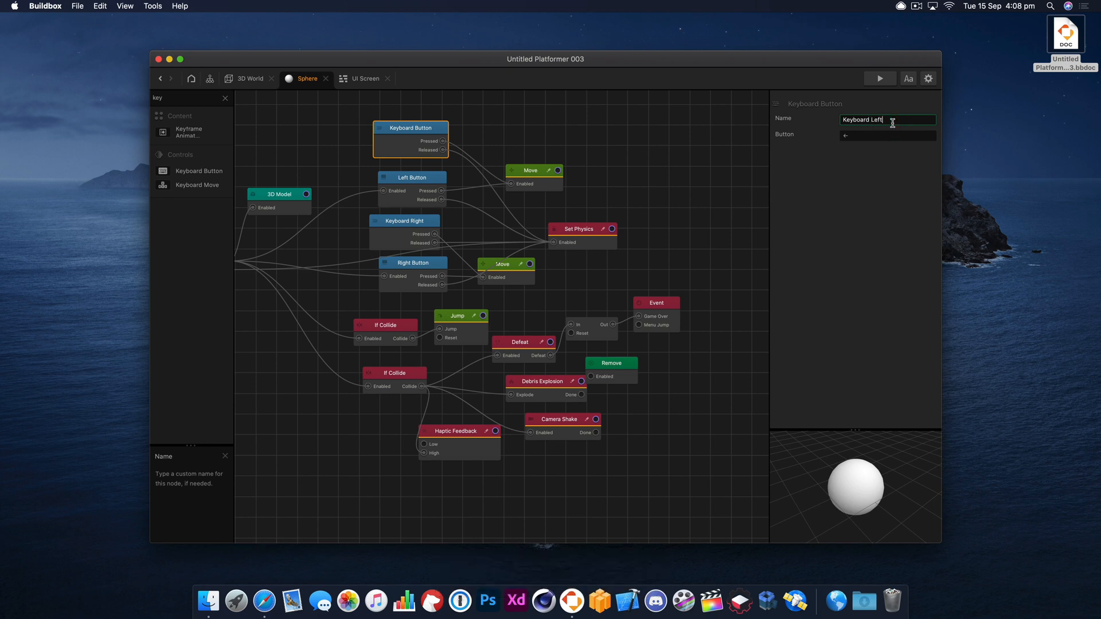
key("Return")
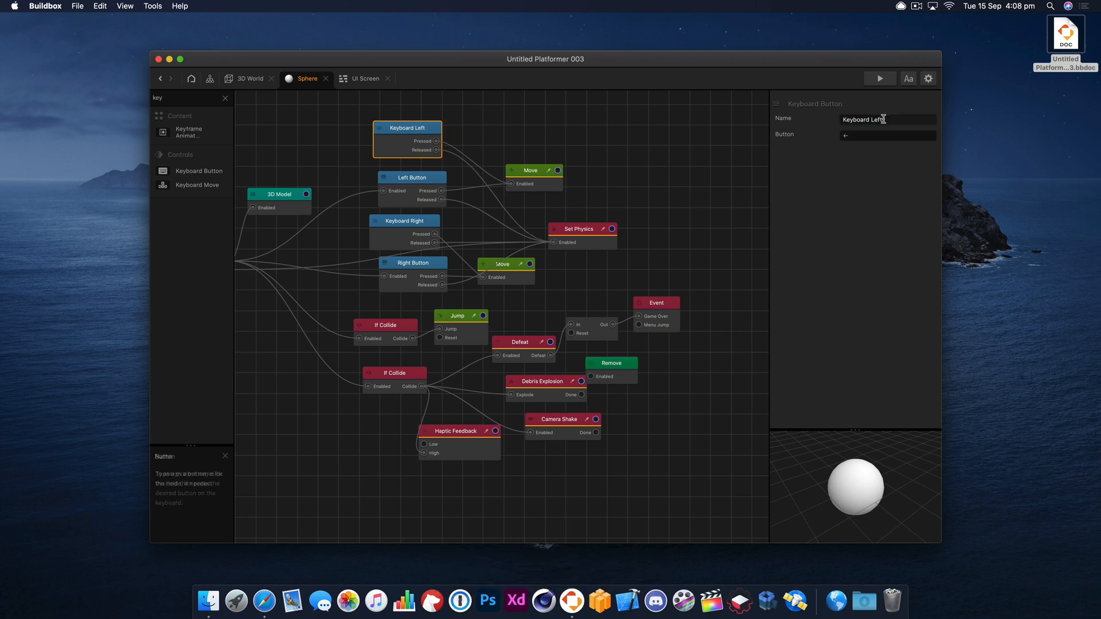
- Preview the whole game to test the ball's left and right keyboard controls, and close the preview
left_click(880, 79)
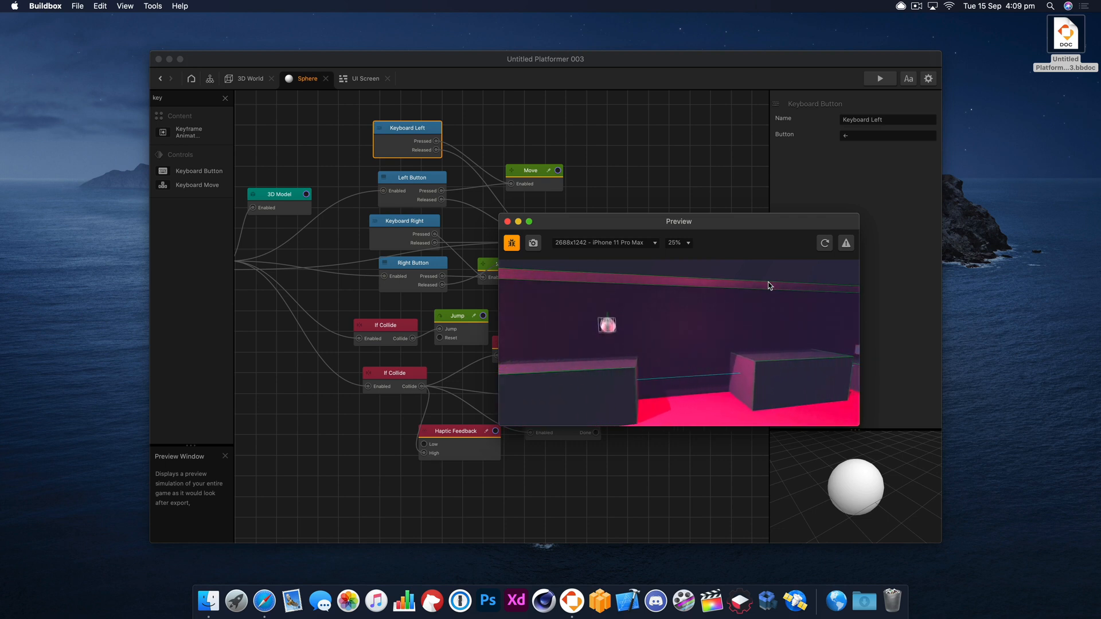
left_click(509, 222)
- In the 3D World, change the physics of the horizontal Plank between the last two blocks to Kinematic
left_click(246, 79)
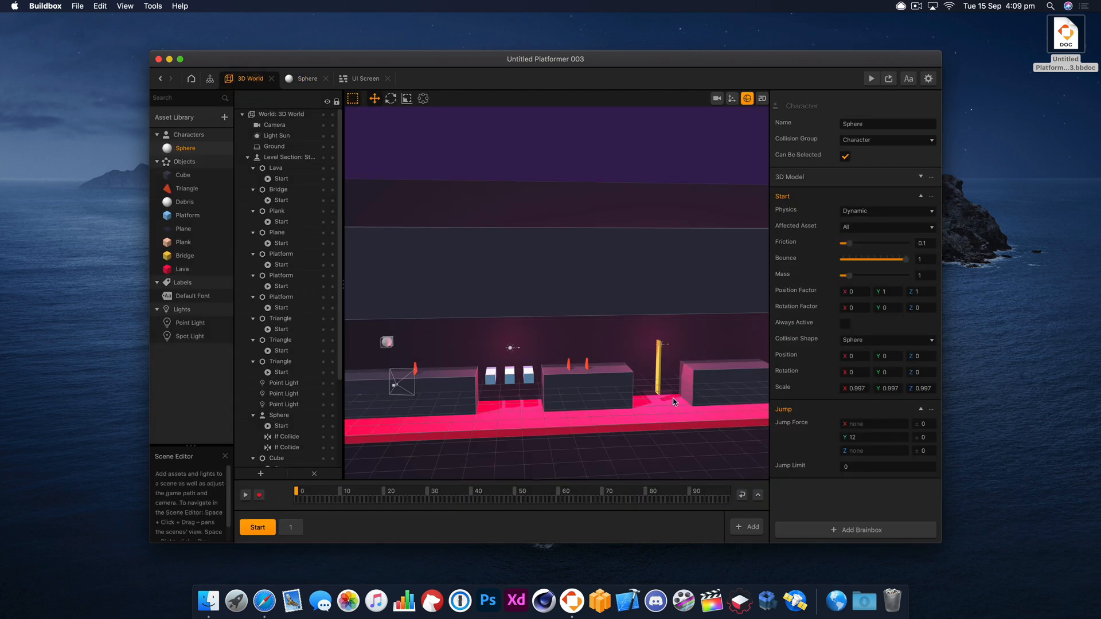
left_click_drag(701, 391, 578, 398)
left_click(664, 376)
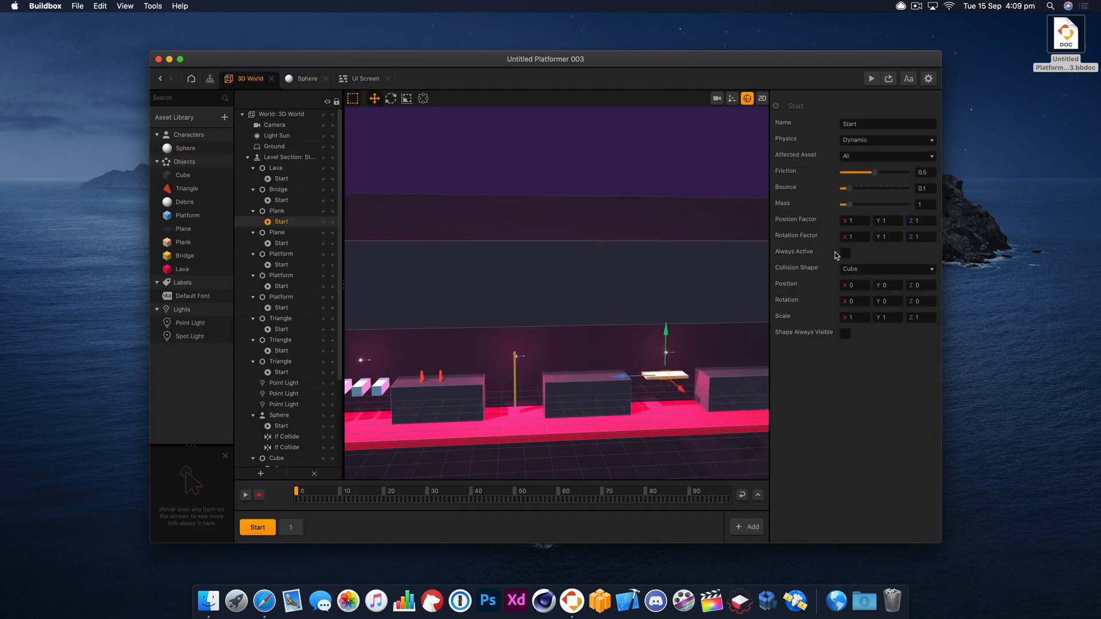
left_click(884, 141)
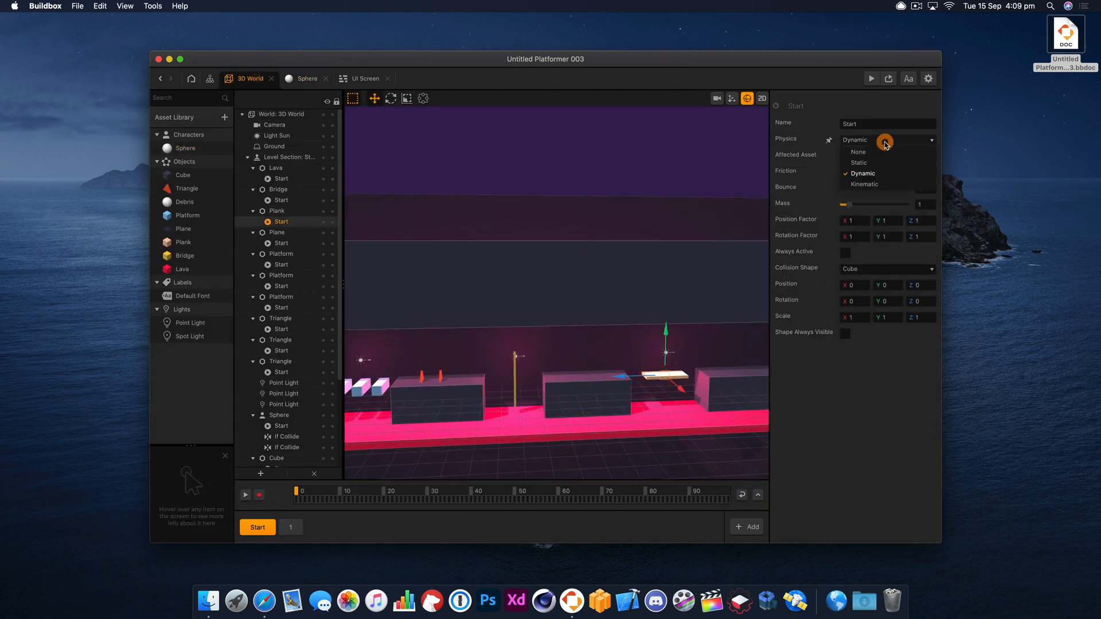
left_click(882, 181)
left_click(514, 376)
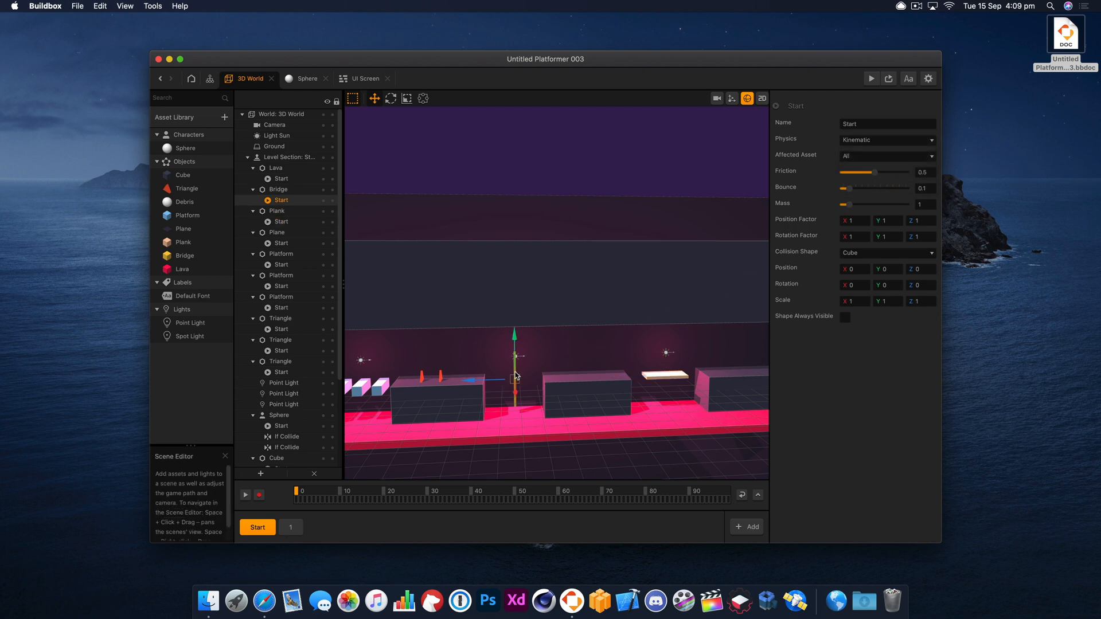
left_click(665, 370)
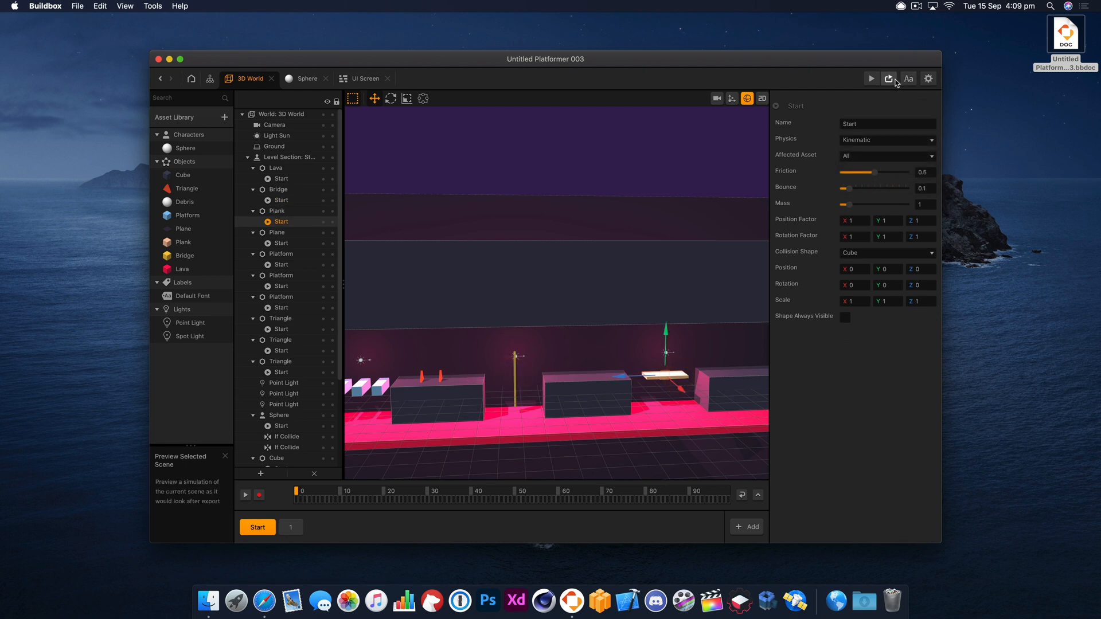
- Preview the 3D World scene twice to test the ball against the obstacles, closing the preview after each run
left_click(891, 80)
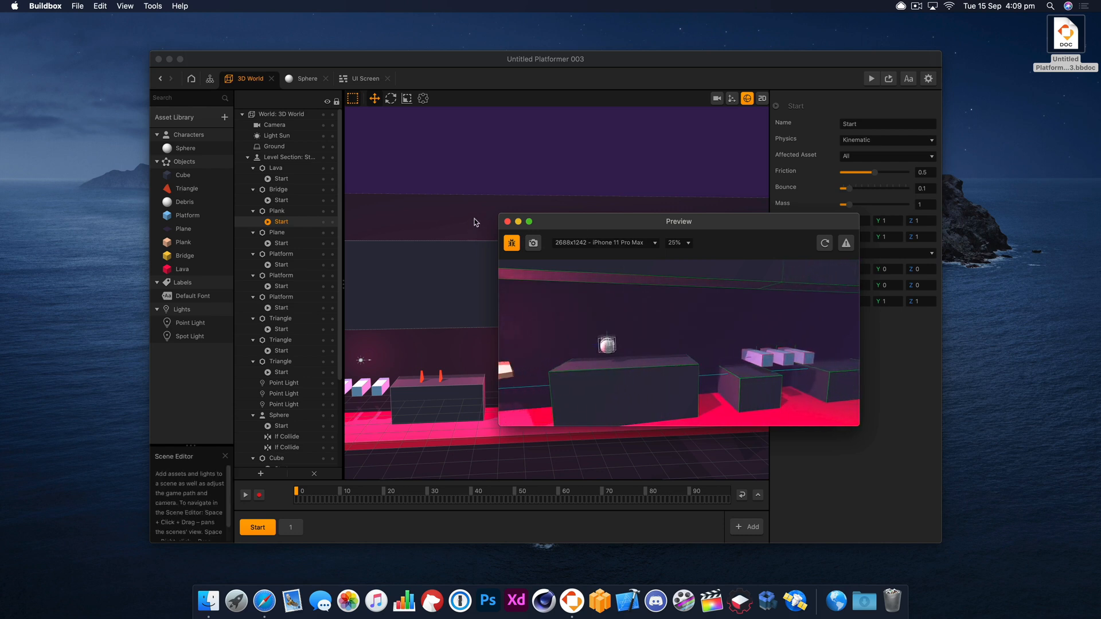
left_click(507, 222)
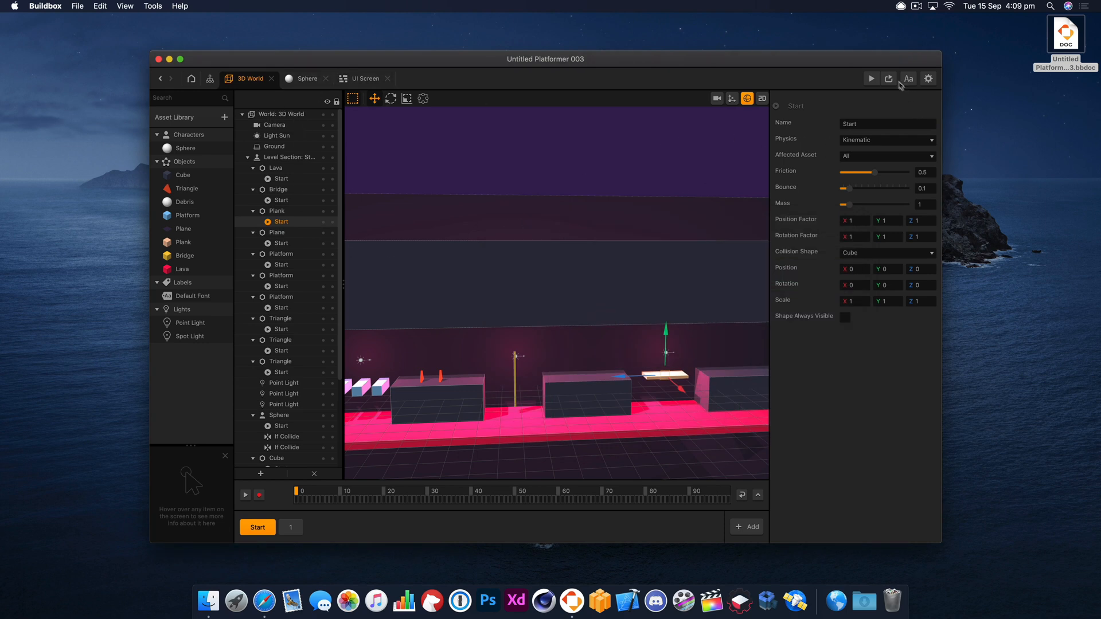
left_click(889, 79)
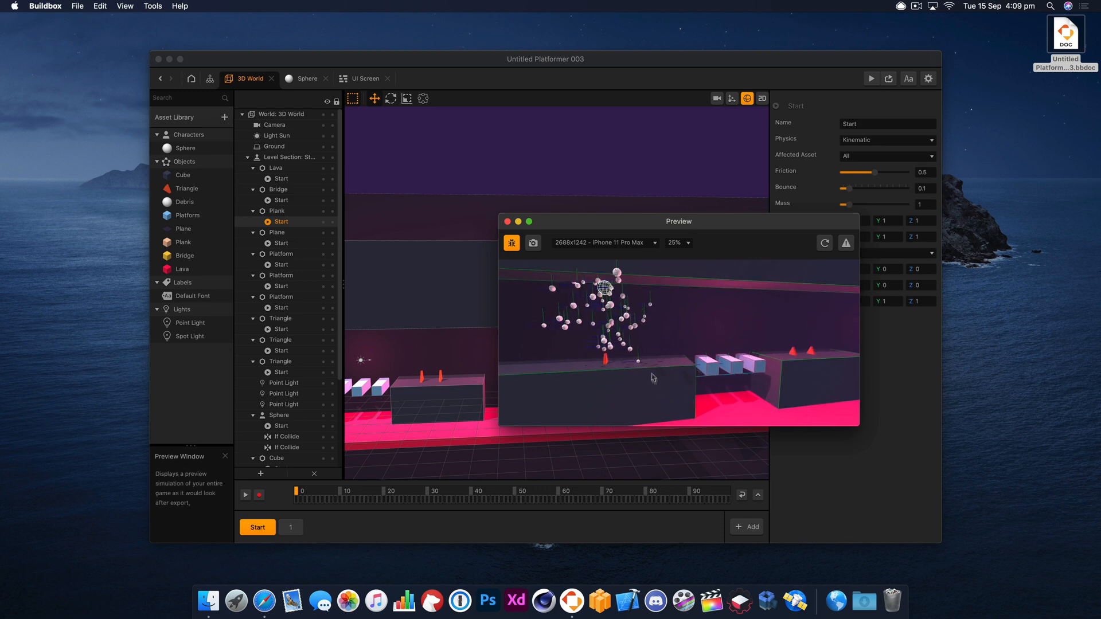
left_click(699, 340)
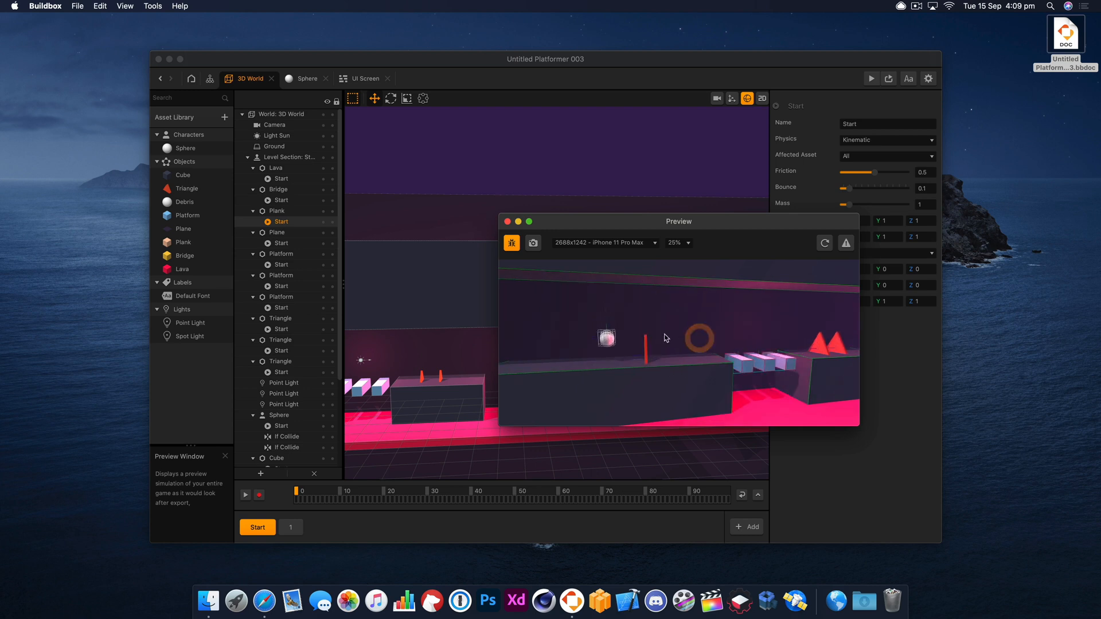
left_click(507, 222)
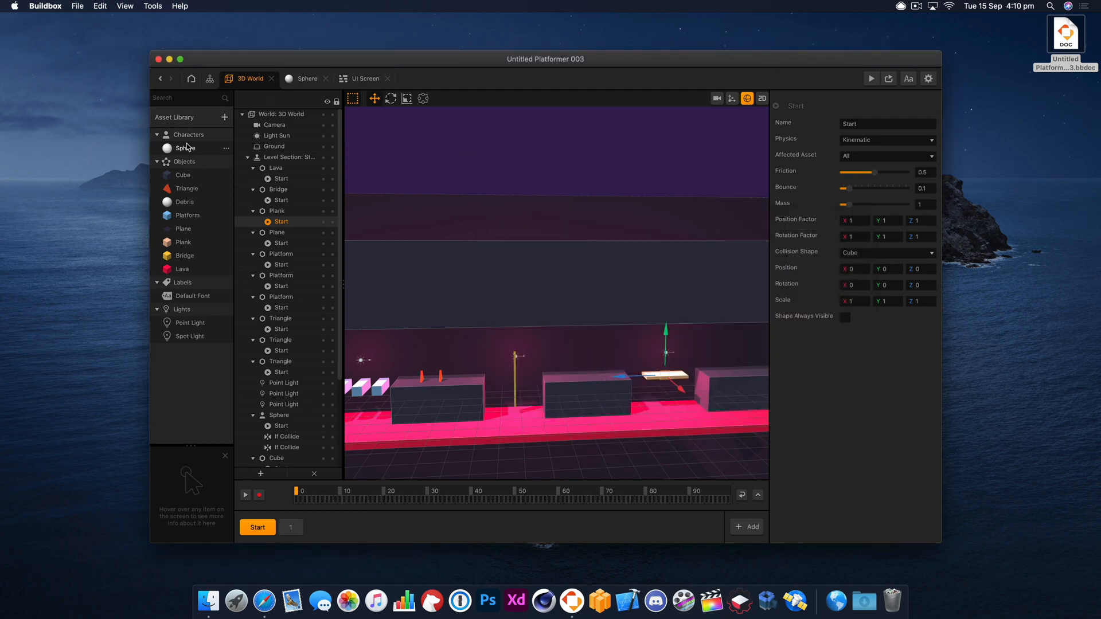
- In the mind map, move the UI Screen and Game Over nodes closer to the 3D World node, and open Game Over for editing
left_click(363, 78)
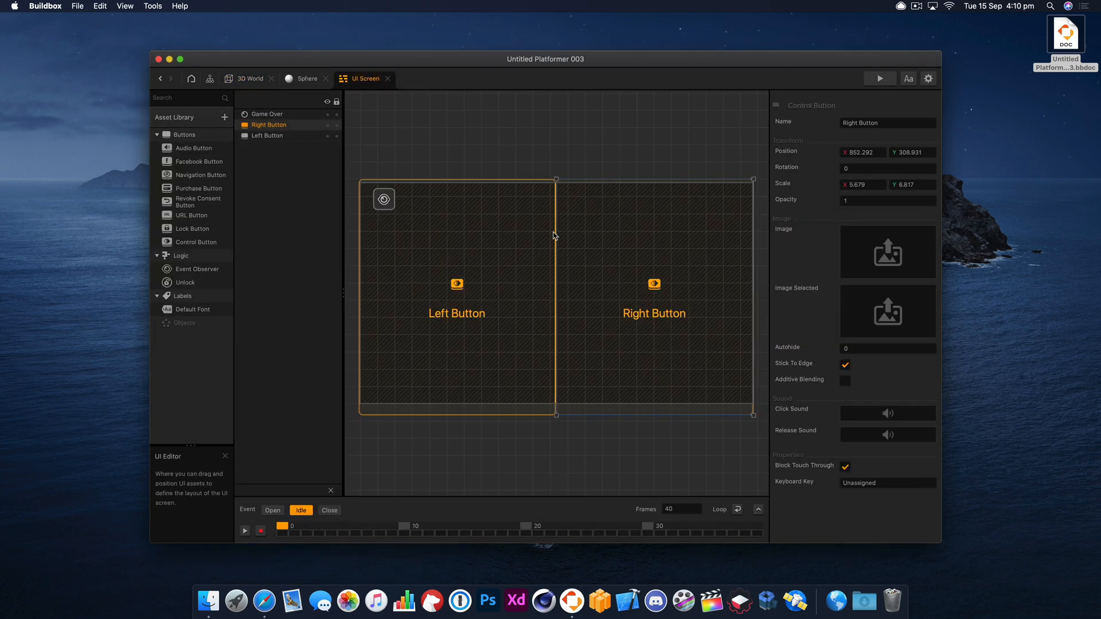
left_click(291, 78)
left_click(253, 78)
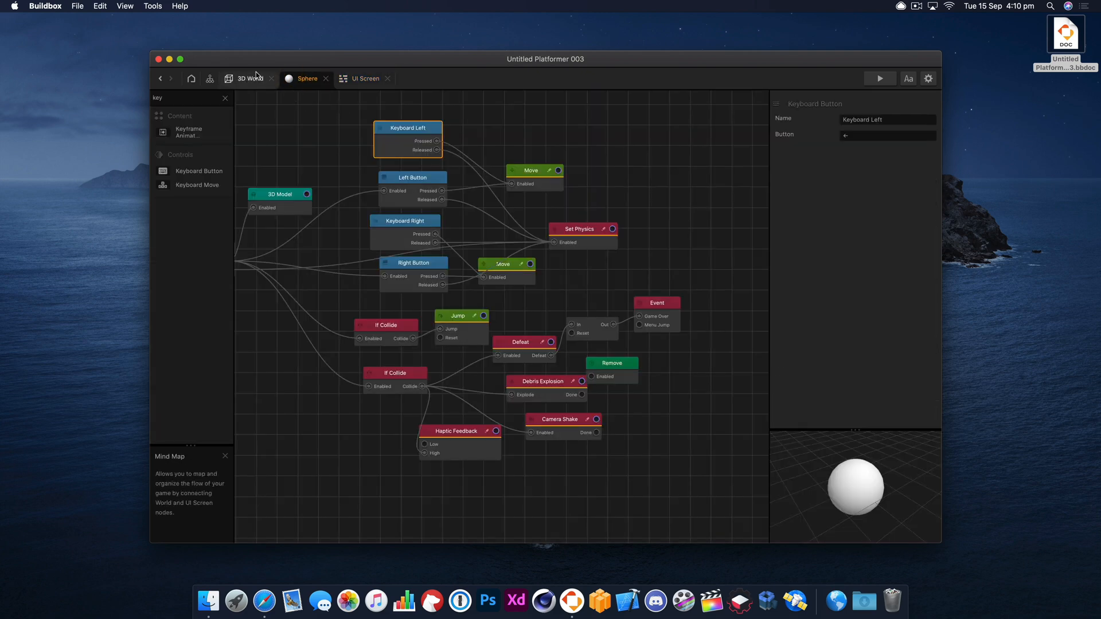
left_click(210, 78)
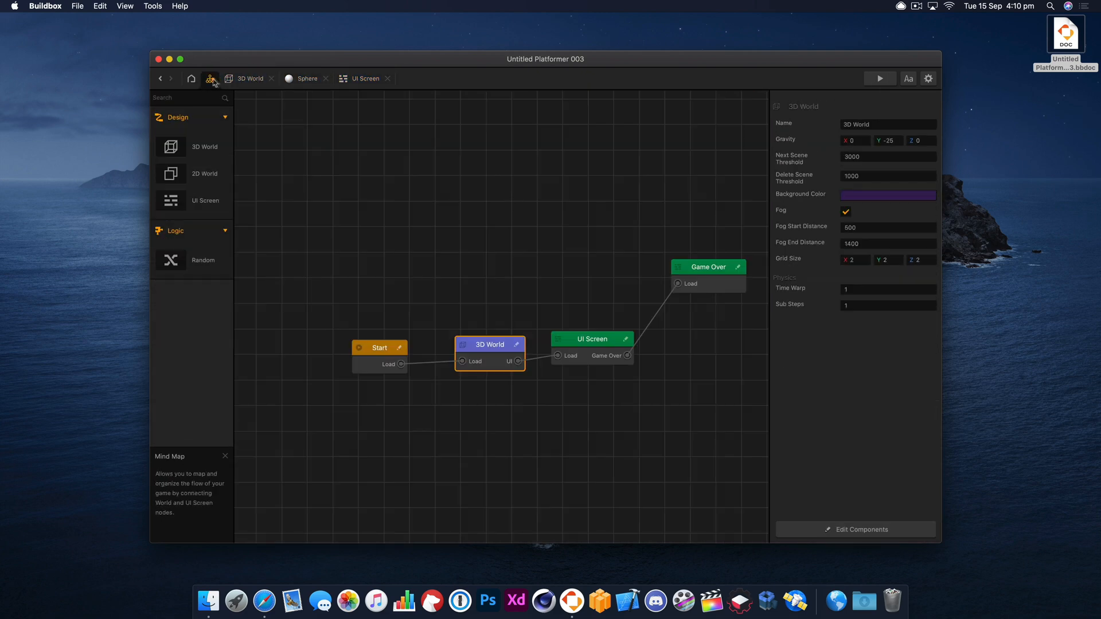
left_click_drag(584, 338, 556, 305)
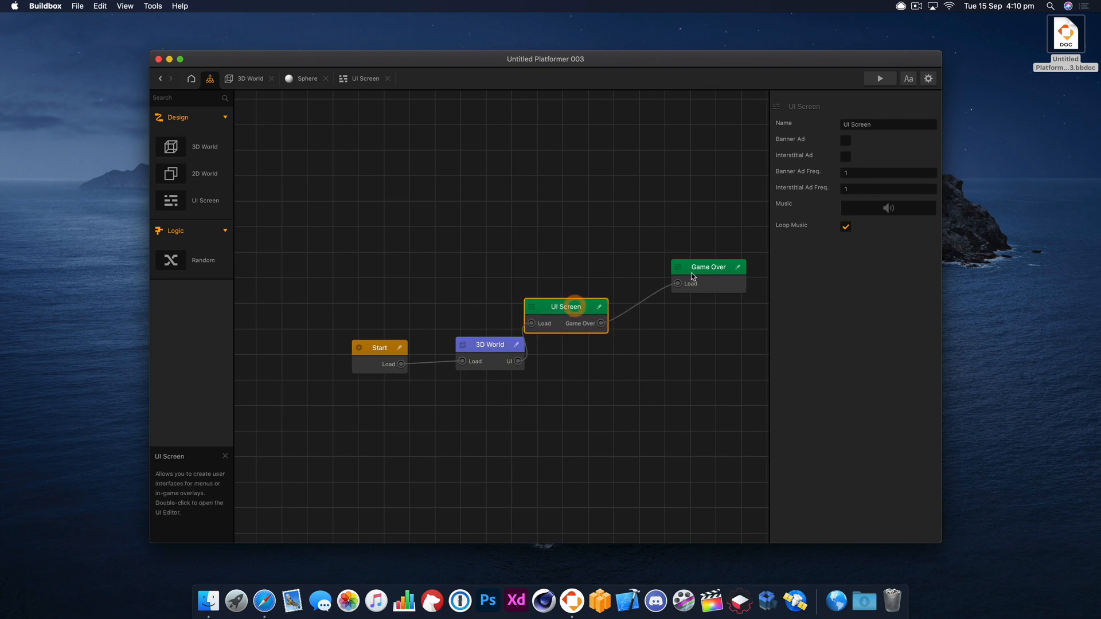
left_click_drag(692, 278, 647, 250)
double_click(660, 244)
- Shrink the Restart button on the Game Over screen to a scale of about 7.5 by 3 near the screen's centre
left_click(553, 279)
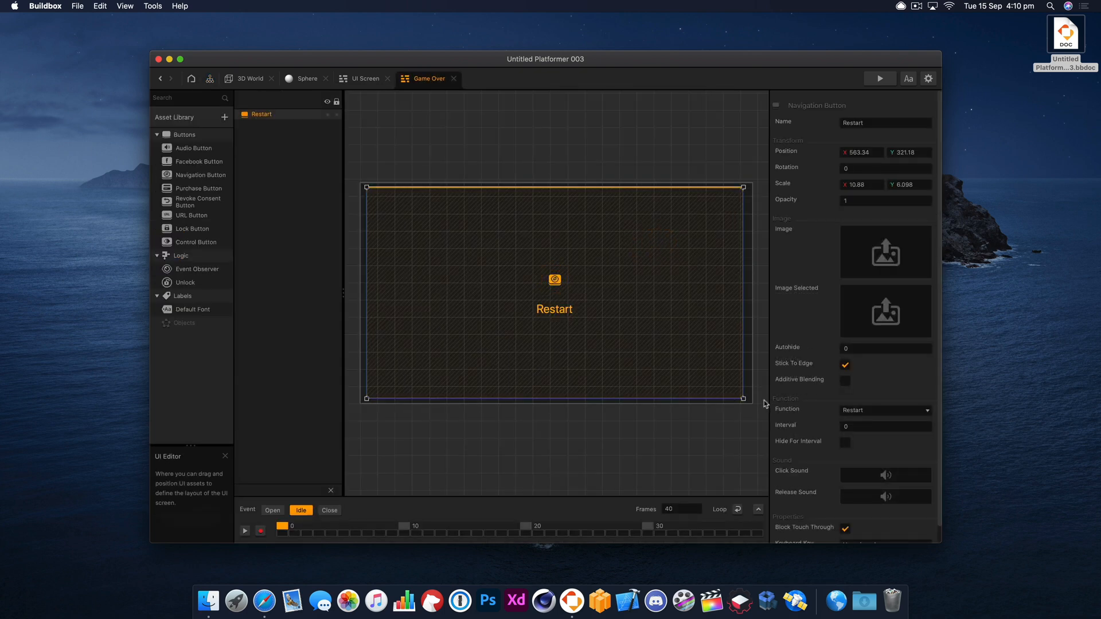
left_click_drag(742, 400, 677, 344)
left_click_drag(457, 226, 496, 255)
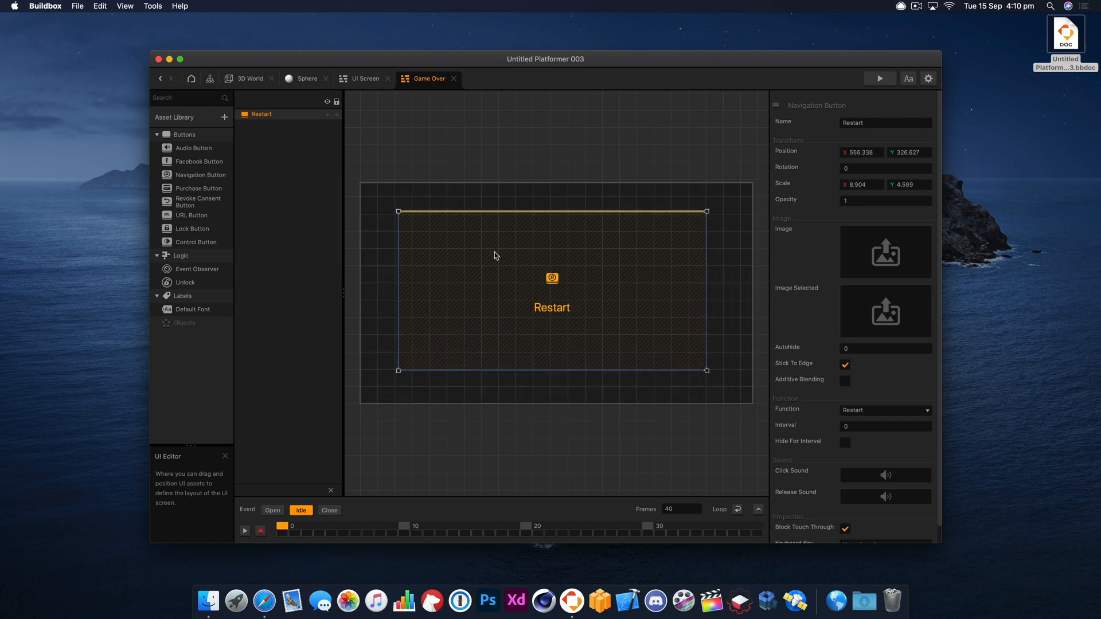
left_click_drag(392, 210, 447, 251, "alt")
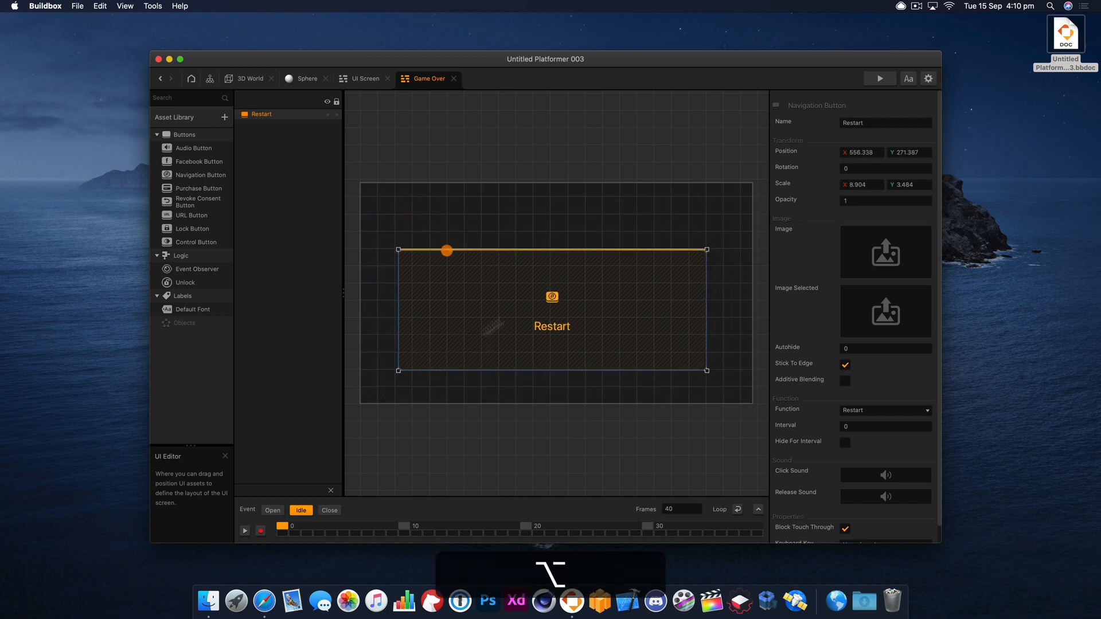
left_click(393, 366)
left_click(412, 370)
left_click_drag(400, 371, 447, 354, "alt")
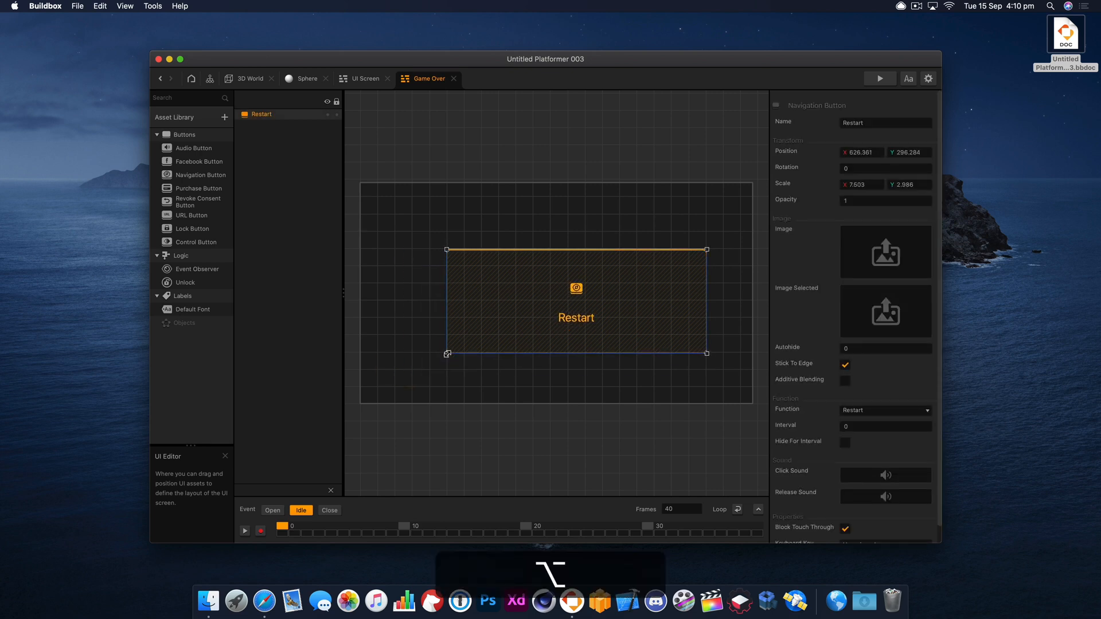
- Switch to Adobe XD, create an iPhone X, XS, 11 Pro document, and draw a rectangle about 201 by 93 in the artboard's upper half
left_click(517, 602)
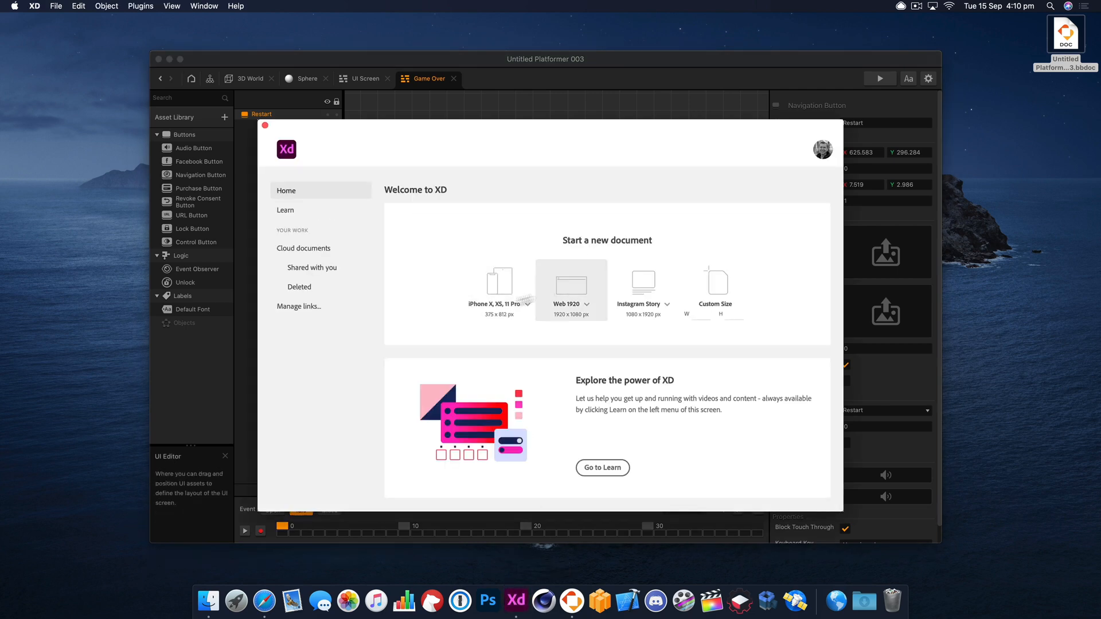
left_click(500, 299)
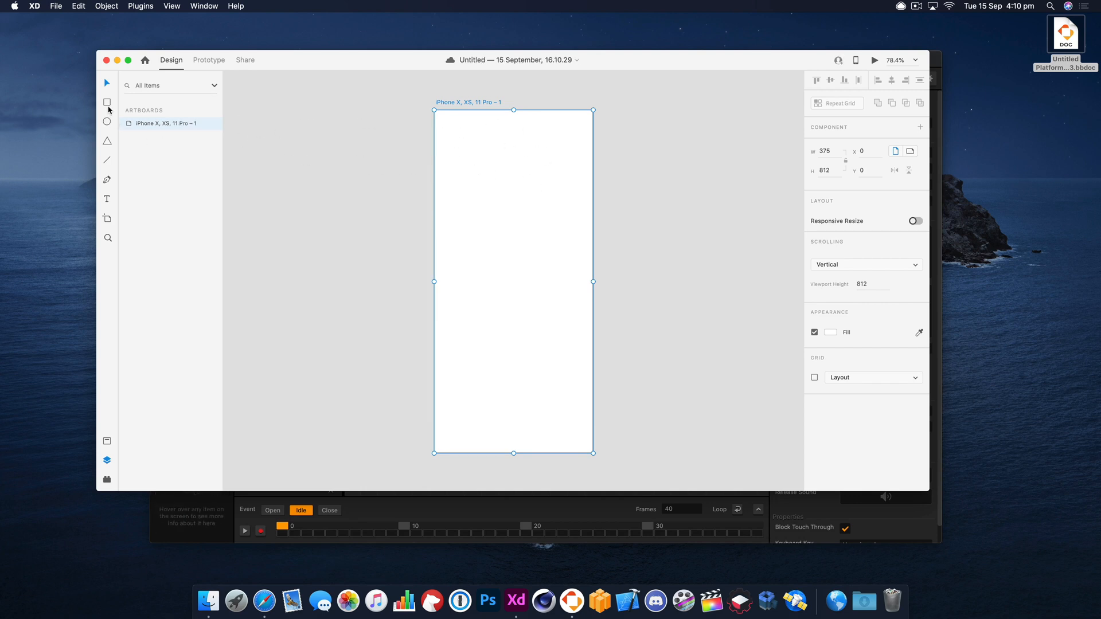
left_click(107, 104)
mouse_move(471, 213)
left_mouse_down()
mouse_move(557, 235)
mouse_move(556, 251)
left_mouse_up()
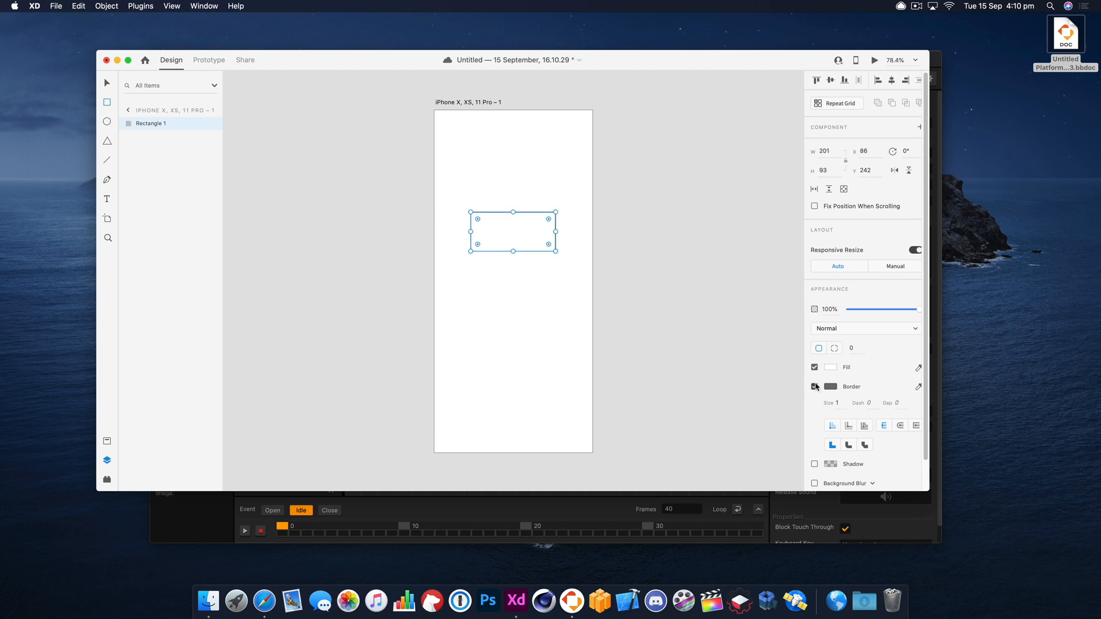
- Remove the rectangle's border and give it a bright purple solid fill
left_click(815, 387)
left_click(833, 368)
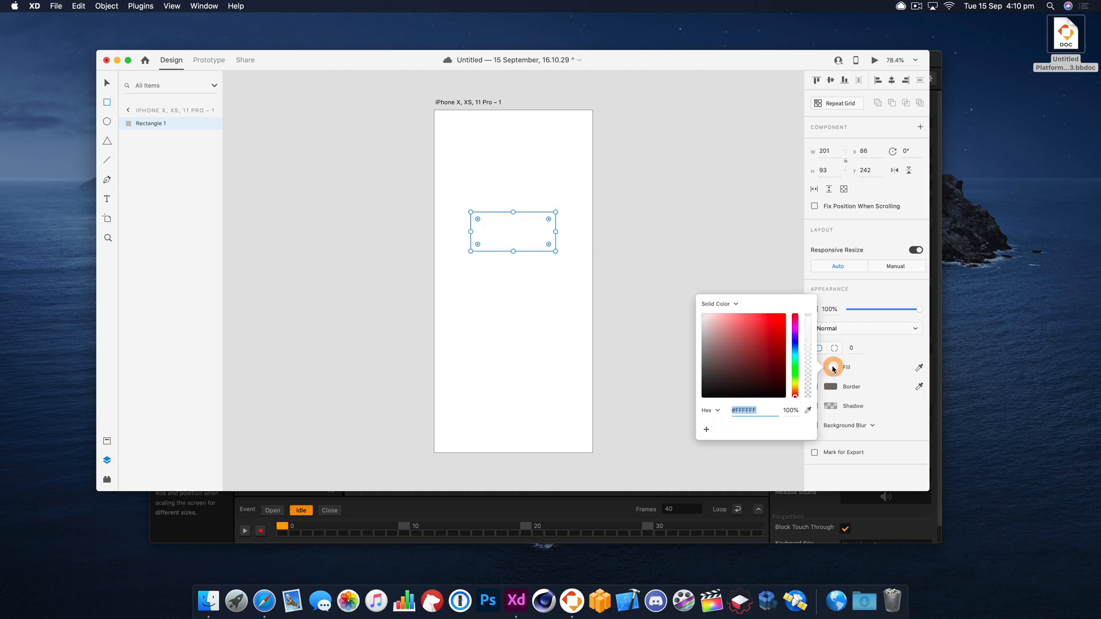
left_click(796, 331)
mouse_move(770, 64)
left_mouse_down()
mouse_move(502, 61)
mouse_move(709, 93)
mouse_move(773, 81)
left_mouse_up()
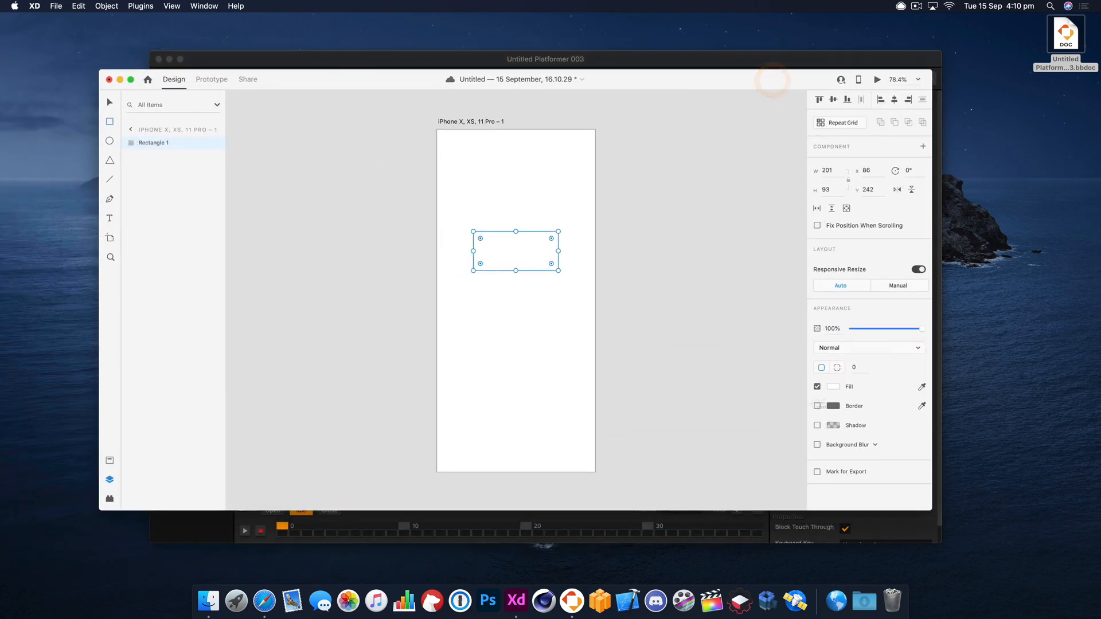
left_click(833, 387)
left_click(790, 344)
left_click_drag(797, 352, 798, 354)
left_click(775, 266)
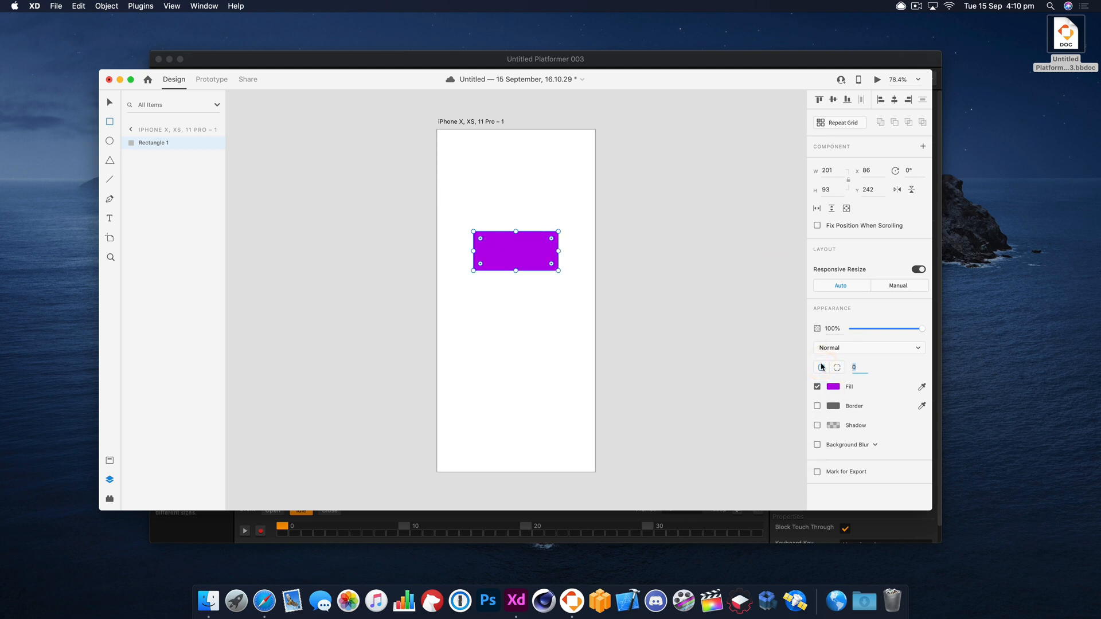
- Round the purple rectangle's corners with a radius of 100, and resize it about its centre to about 291 by 65
key("Return")
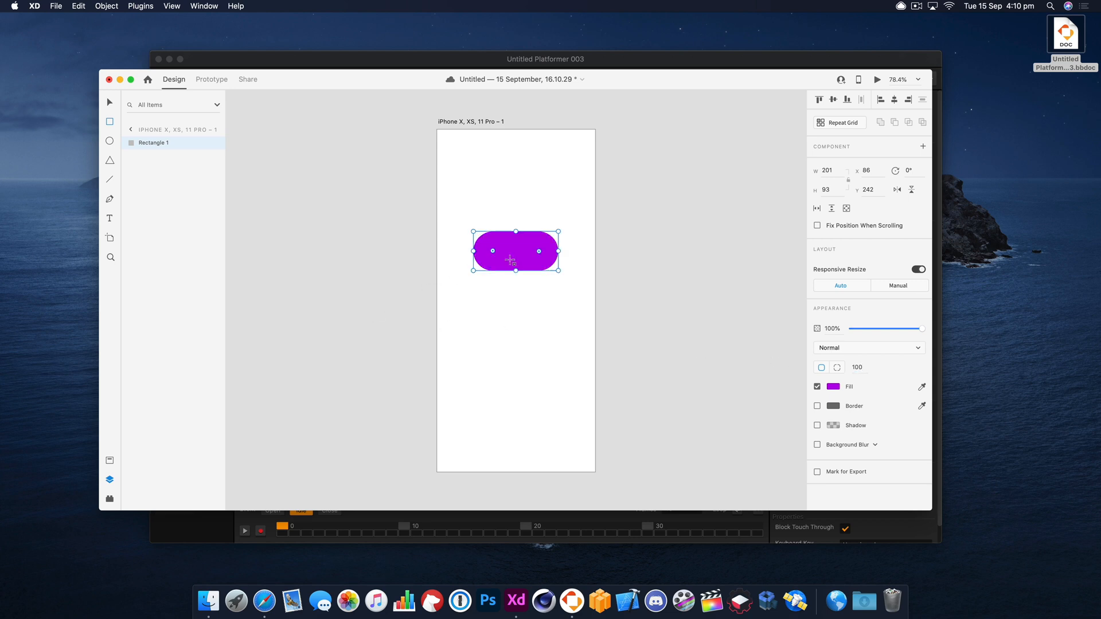
left_click_drag(473, 251, 455, 251, "alt")
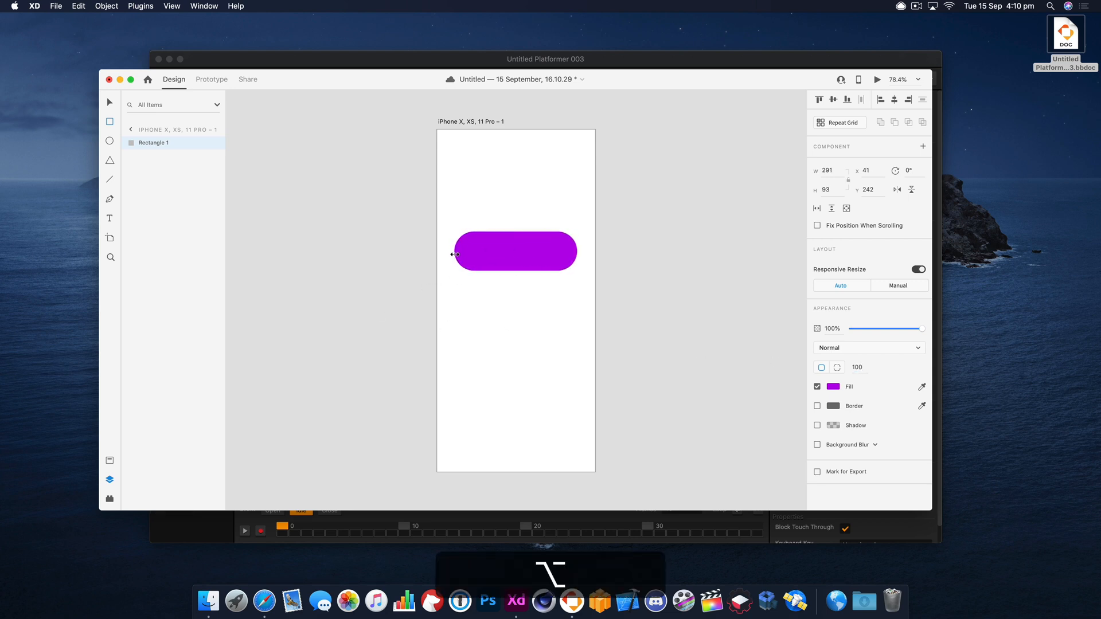
left_click_drag(516, 230, 516, 237, "alt")
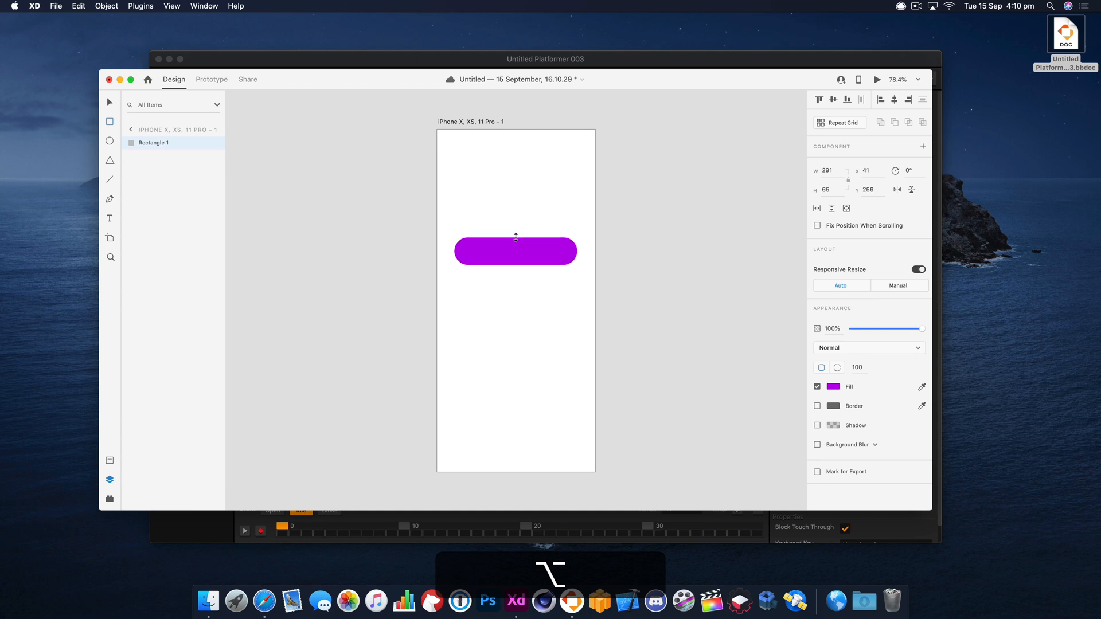
- Add the text "Try Again?" on top of the purple rounded rectangle
left_click(110, 219)
left_click(490, 251)
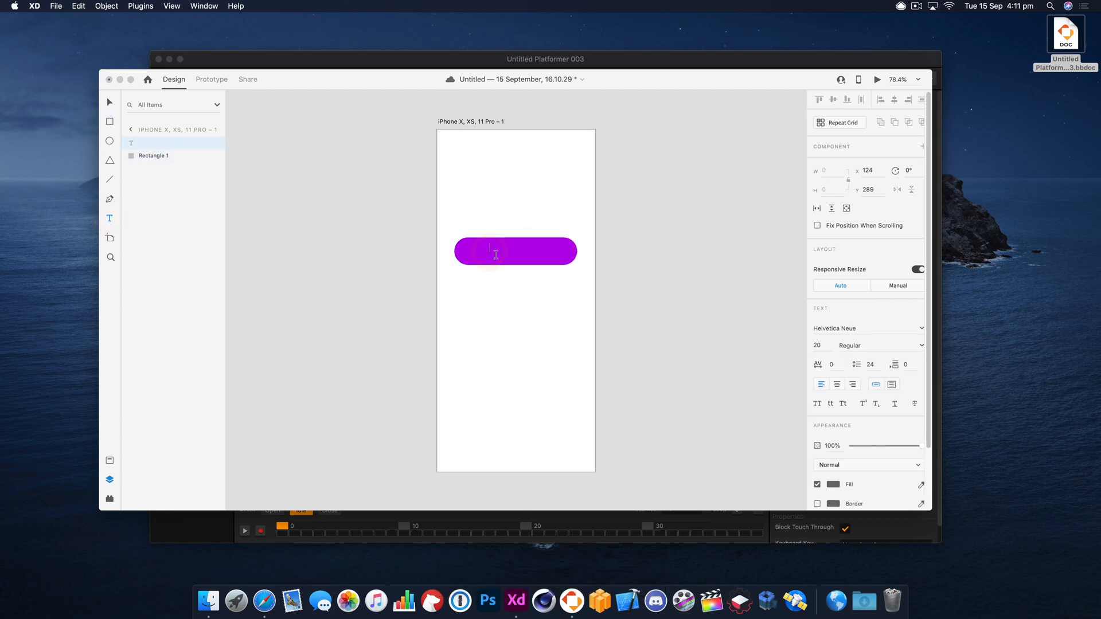
type("Try Again?")
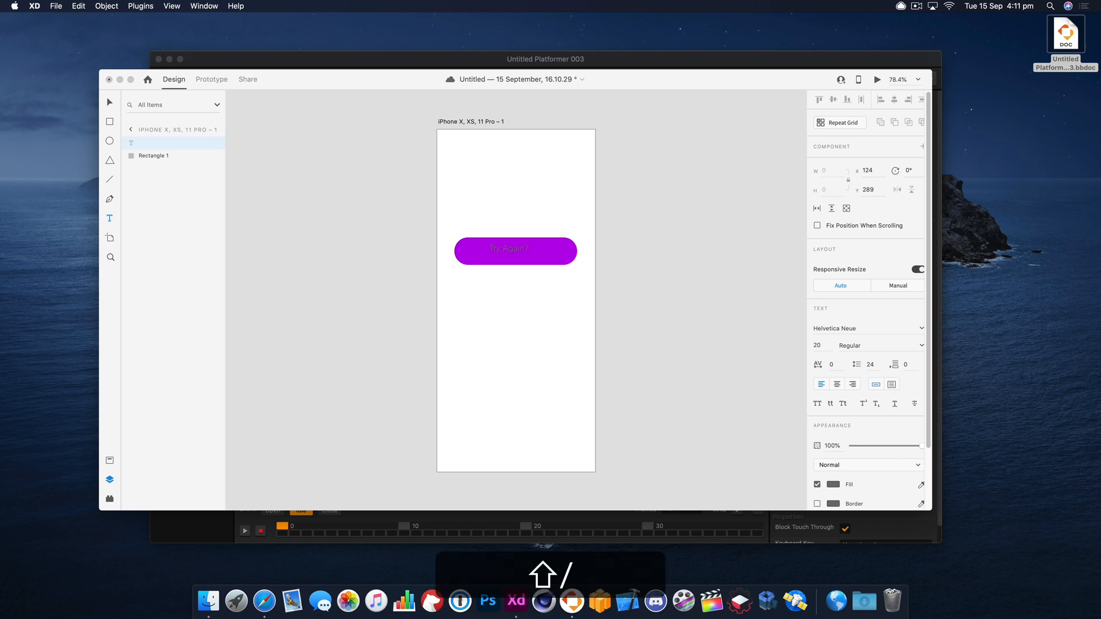
- Set the "Try Again?" text to the SF Compact Rounded font at size 40
key("super+a")
left_click(868, 328)
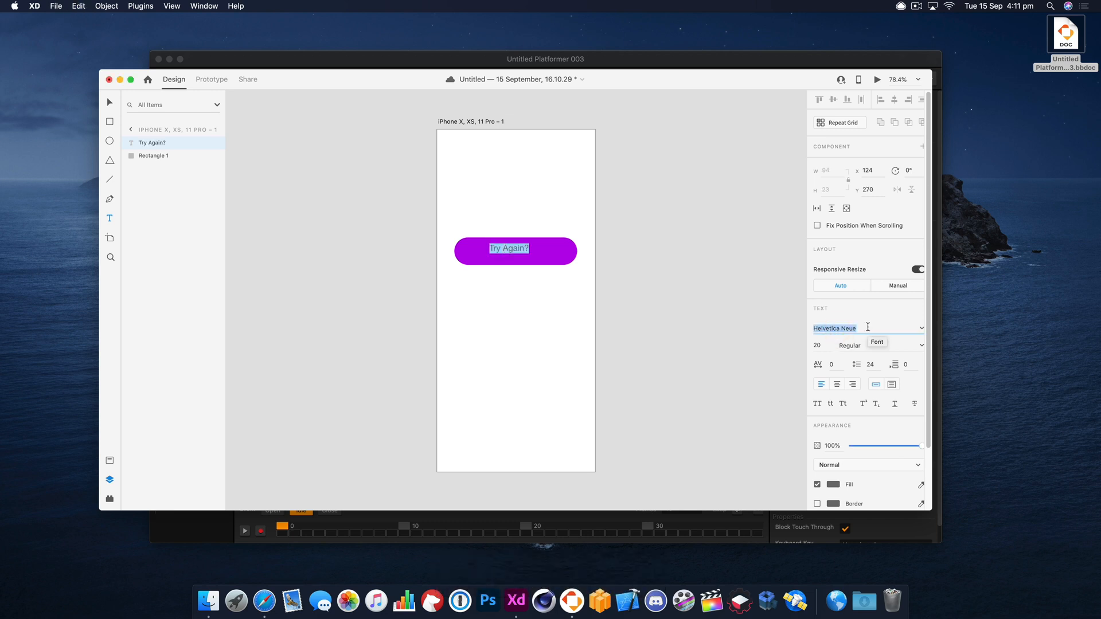
type("SF Compact")
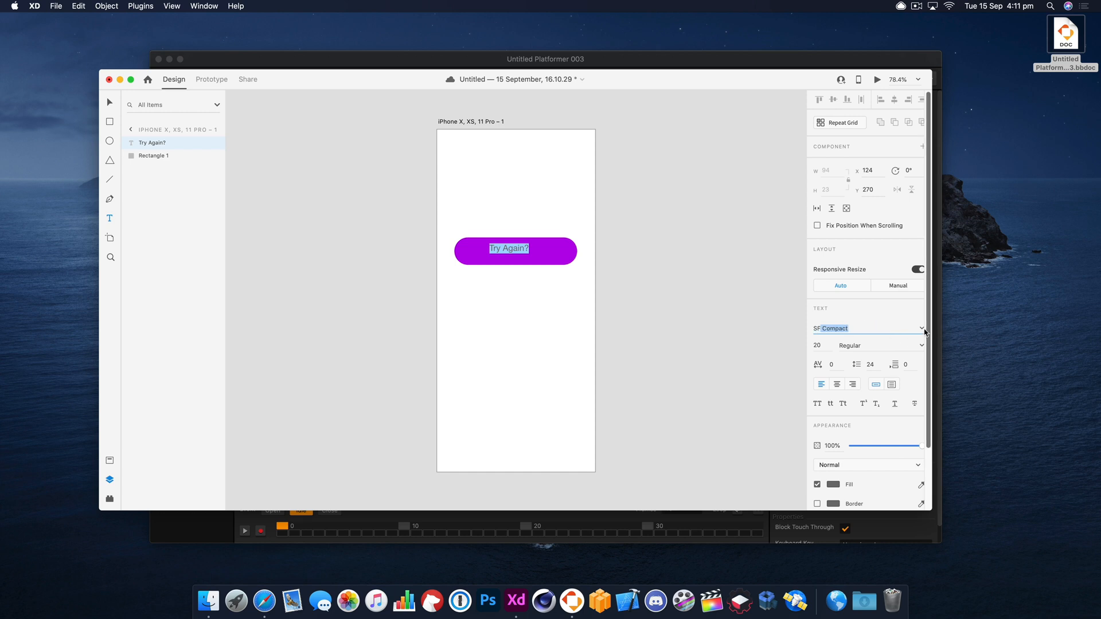
left_click(922, 329)
left_click(859, 360)
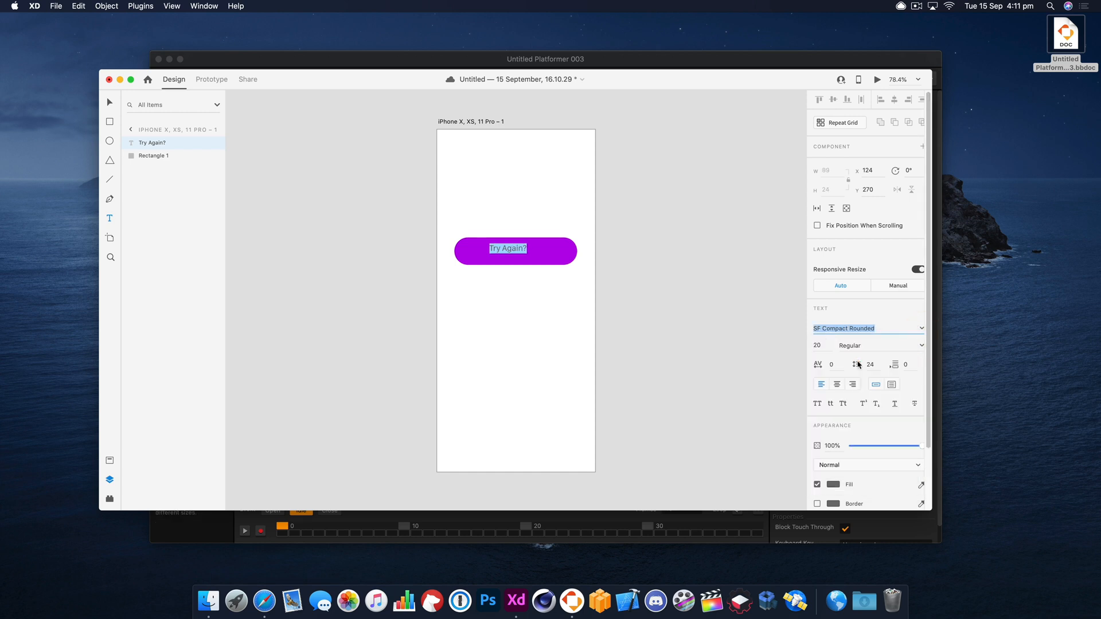
left_click(811, 345)
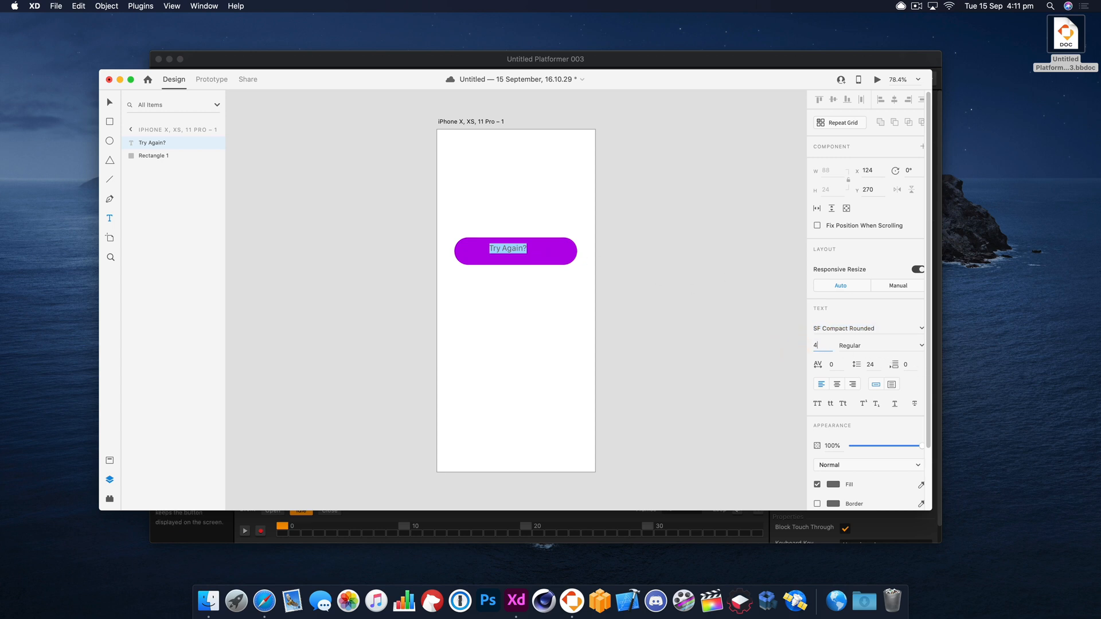
type("40")
key("Return")
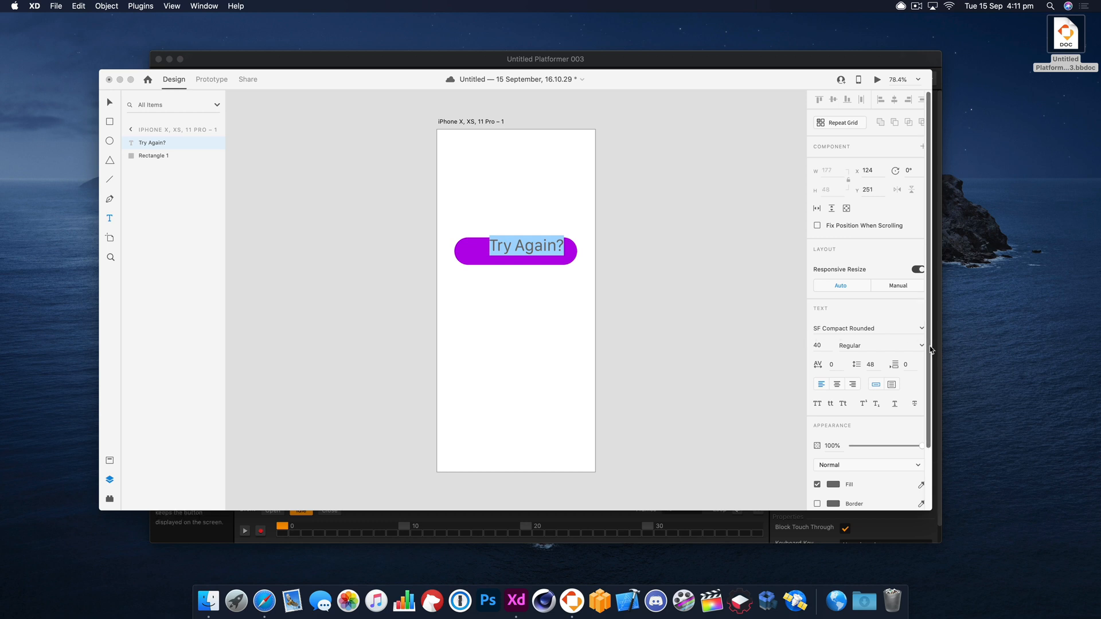
- Make the "Try Again?" text bold and give it a white fill, #FFFFFF
left_click(921, 345)
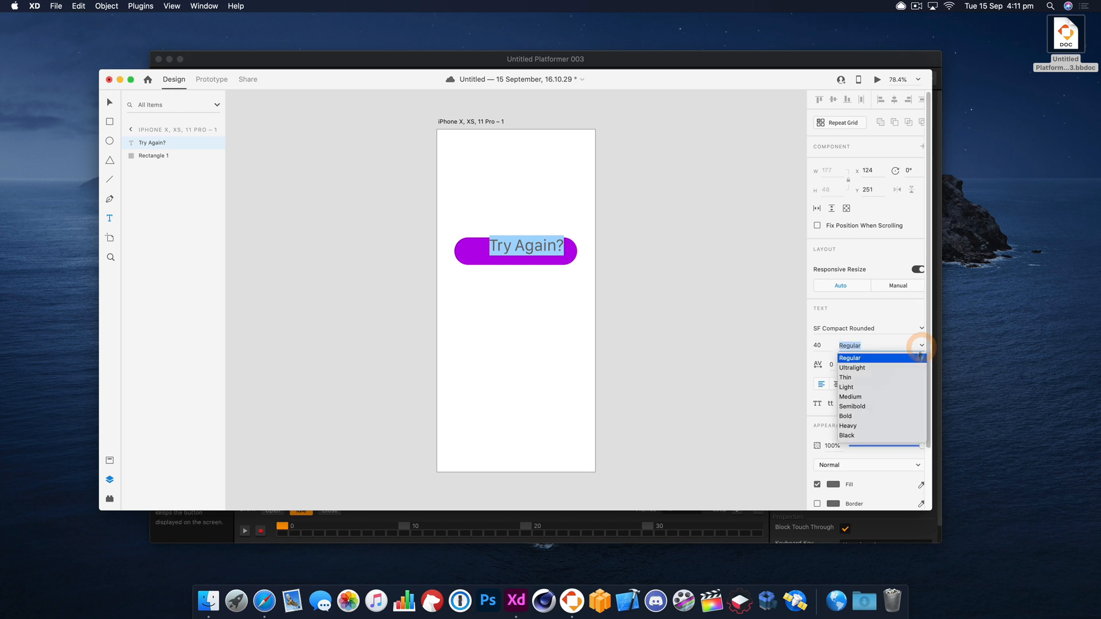
left_click(865, 417)
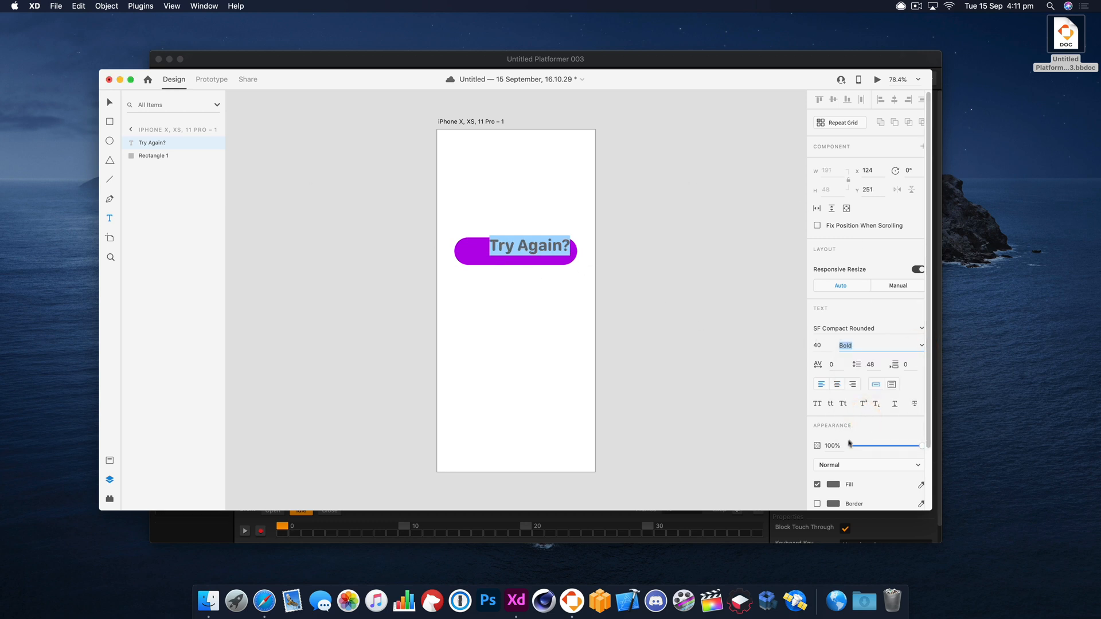
left_click(829, 487)
left_click_drag(750, 467, 691, 421)
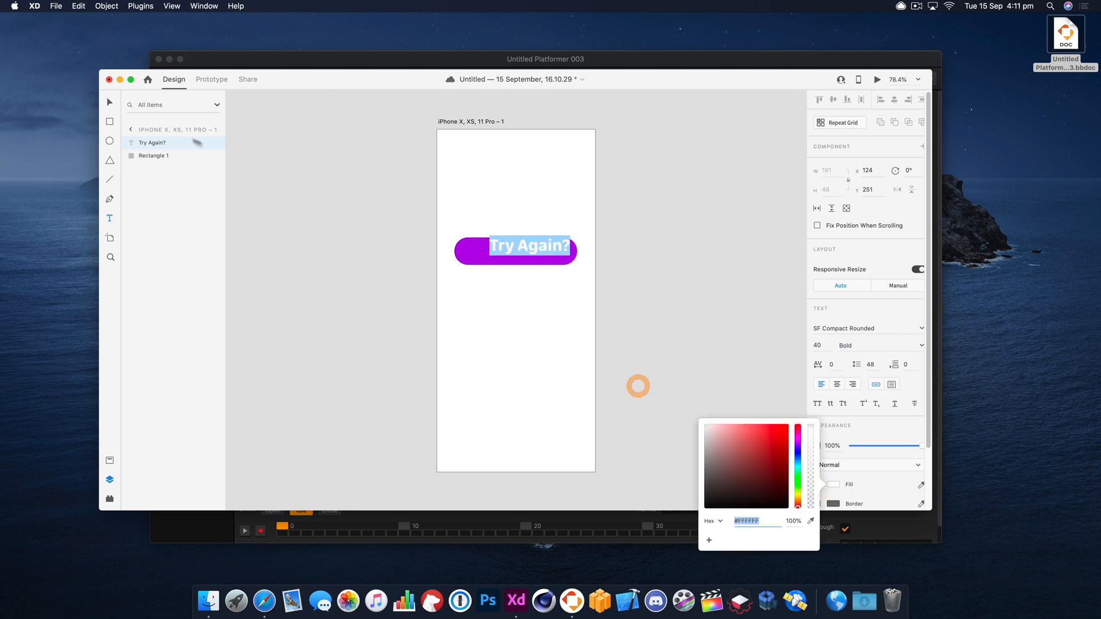
- Centre the "Try Again?" text on the purple rectangle and move both together down the artboard to about X 49, Y 289
left_click(110, 102)
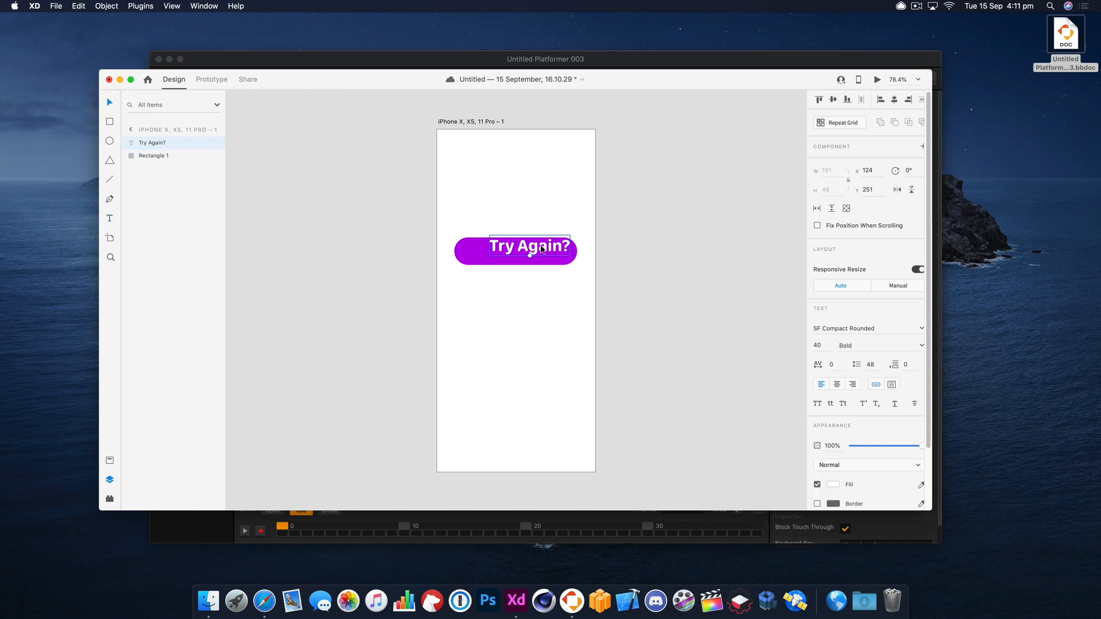
left_click_drag(543, 249, 531, 254)
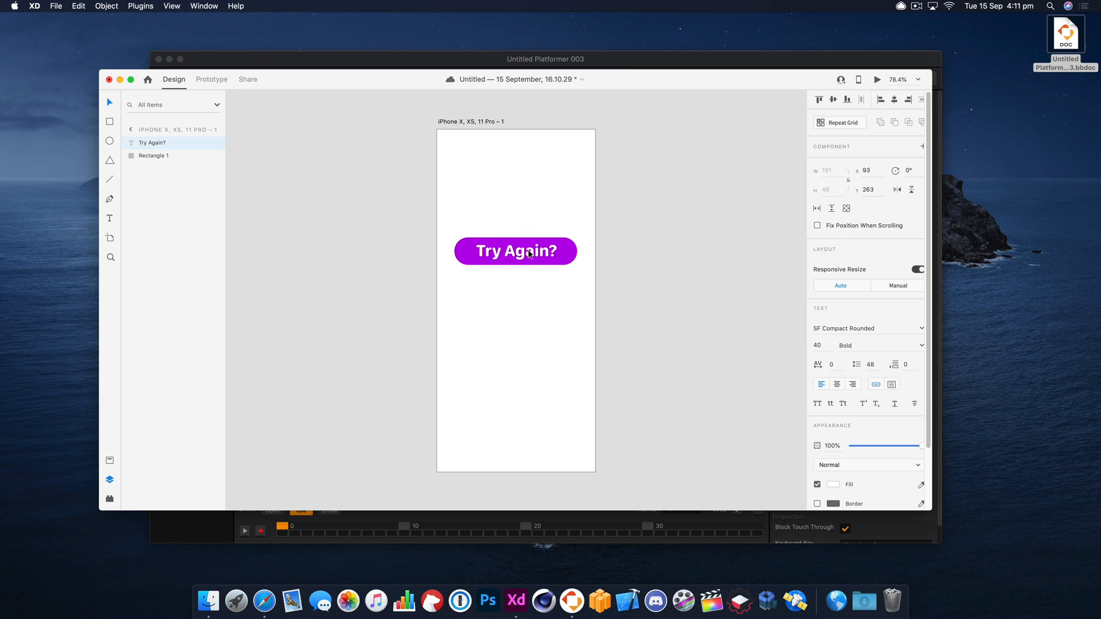
left_click_drag(573, 297, 435, 214)
left_click_drag(546, 247, 550, 258)
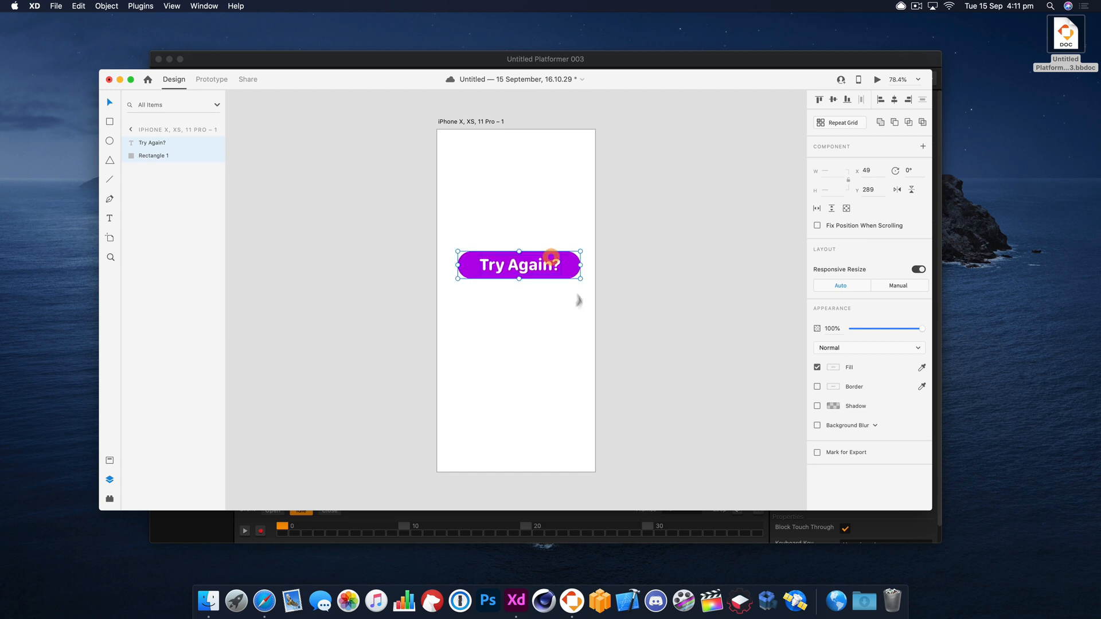
left_click(560, 319)
- Group the "Try Again?" text with its purple rectangle and name the group "Button"
left_click_drag(585, 307, 450, 239)
right_click(155, 143)
left_click(203, 224)
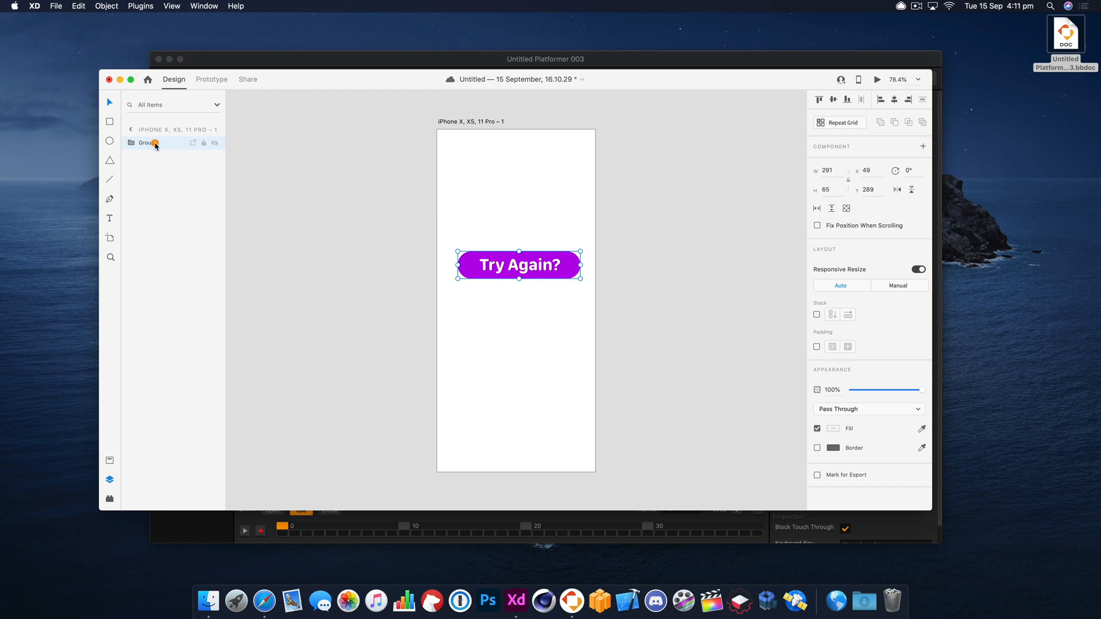
double_click(155, 142)
type("Button")
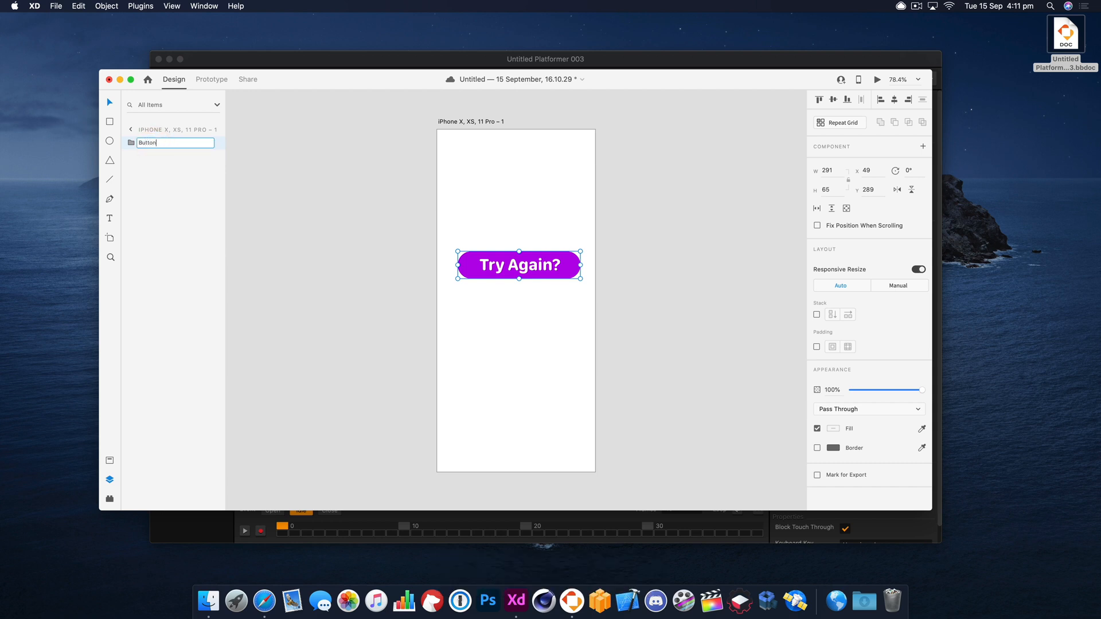
key("Return")
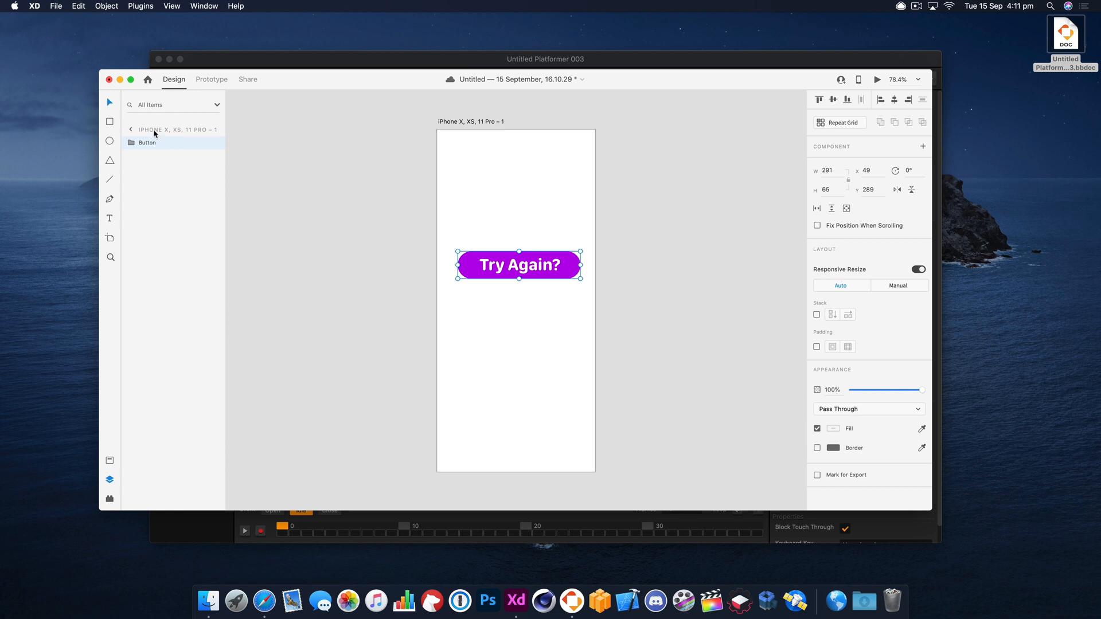
- Duplicate the Button group and place the copy directly below the original at about Y 374
key("super+c")
key("super+v")
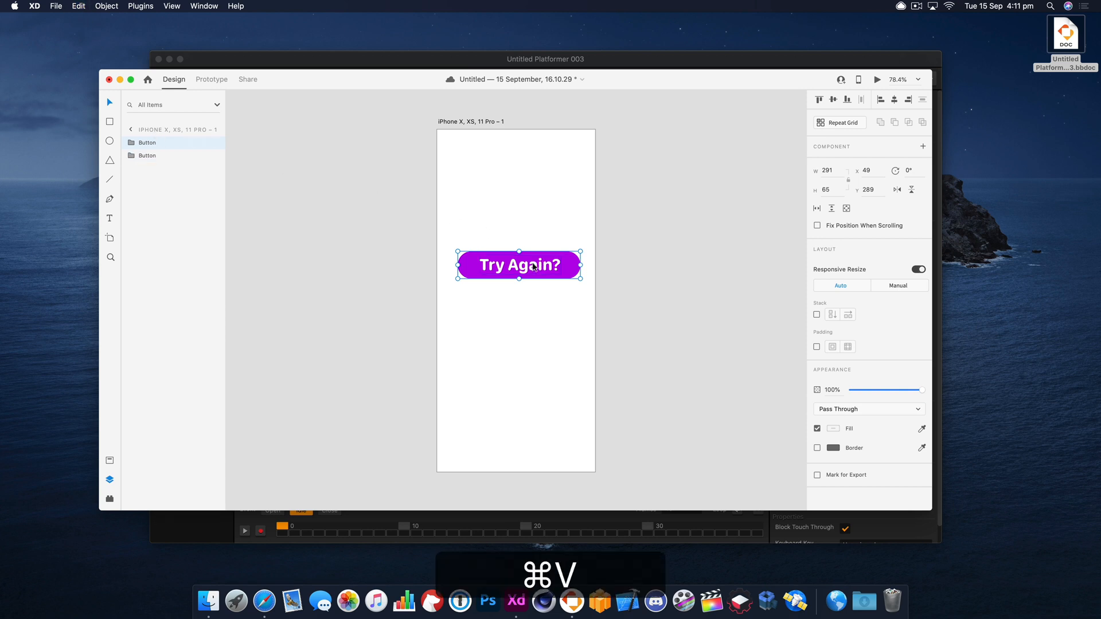
left_click_drag(539, 265, 531, 300, "shift")
left_click(558, 339)
- Change the fill of the lower button's rectangle to a bright magenta pink
double_click(570, 302)
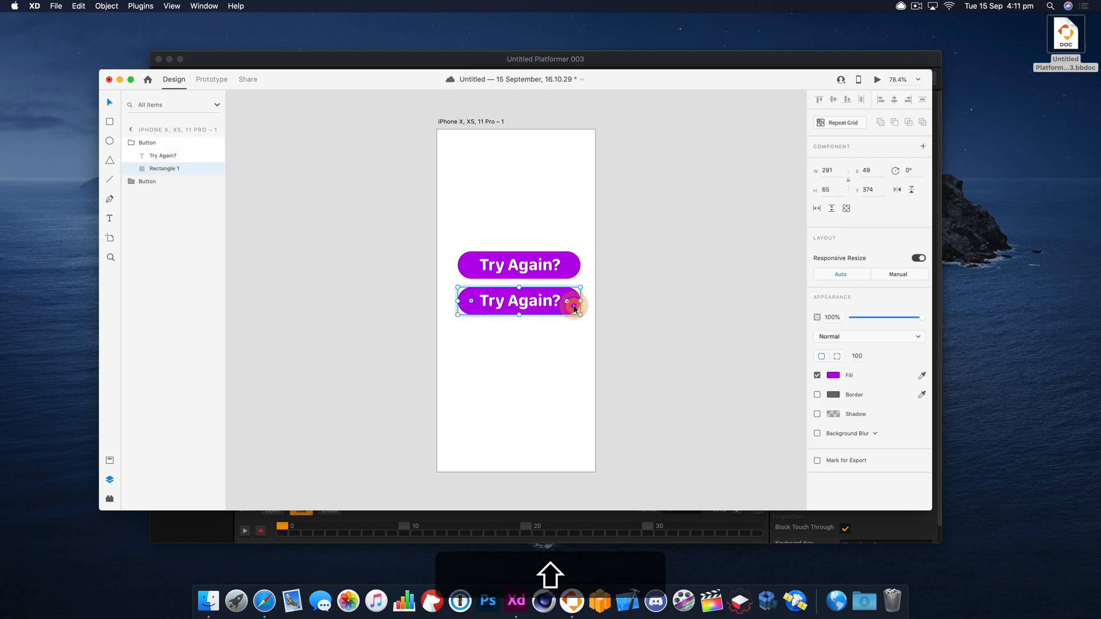
left_click(833, 376)
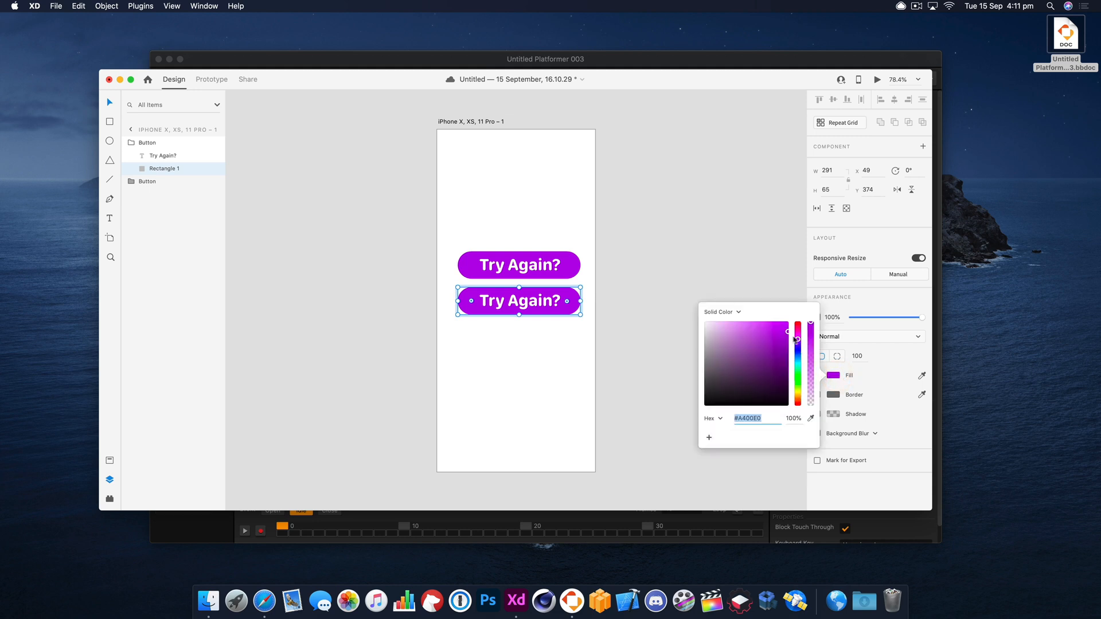
mouse_move(780, 328)
left_mouse_down()
mouse_move(753, 320)
mouse_move(762, 337)
mouse_move(799, 339)
mouse_move(772, 328)
left_mouse_up()
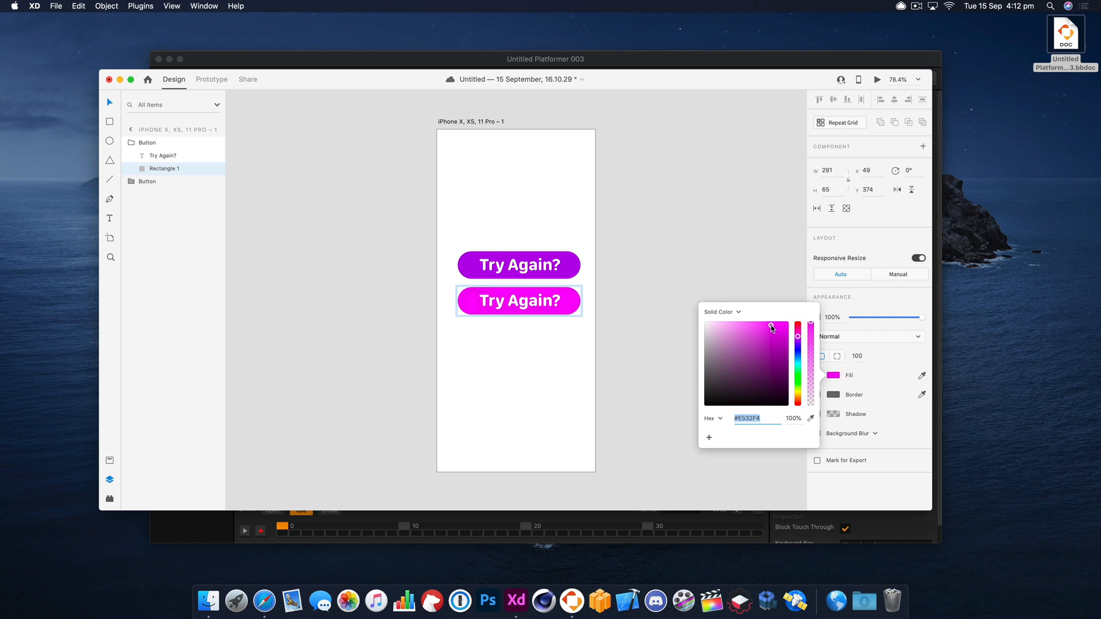
left_click(681, 247)
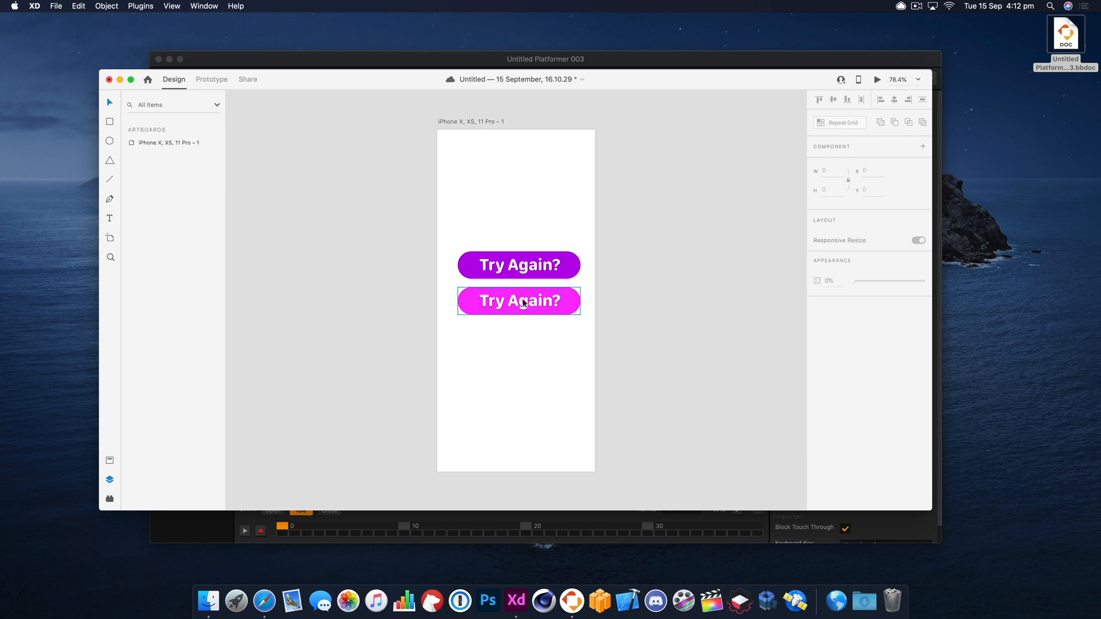
- Rename the purple button's group to "Button Up"
left_click(492, 300)
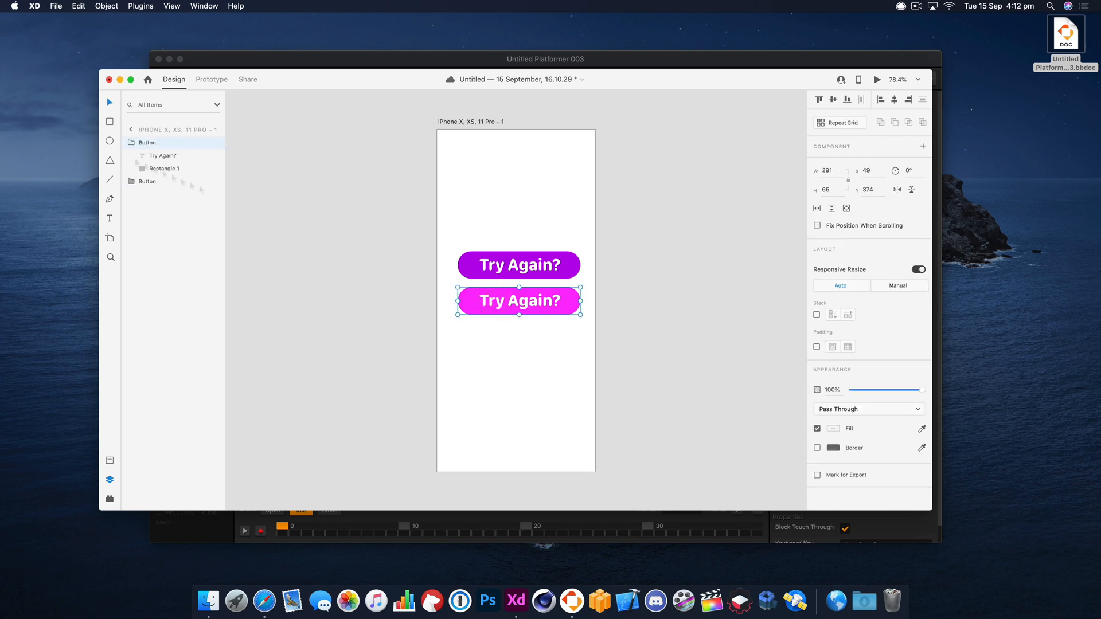
left_click(140, 142)
left_click(147, 181)
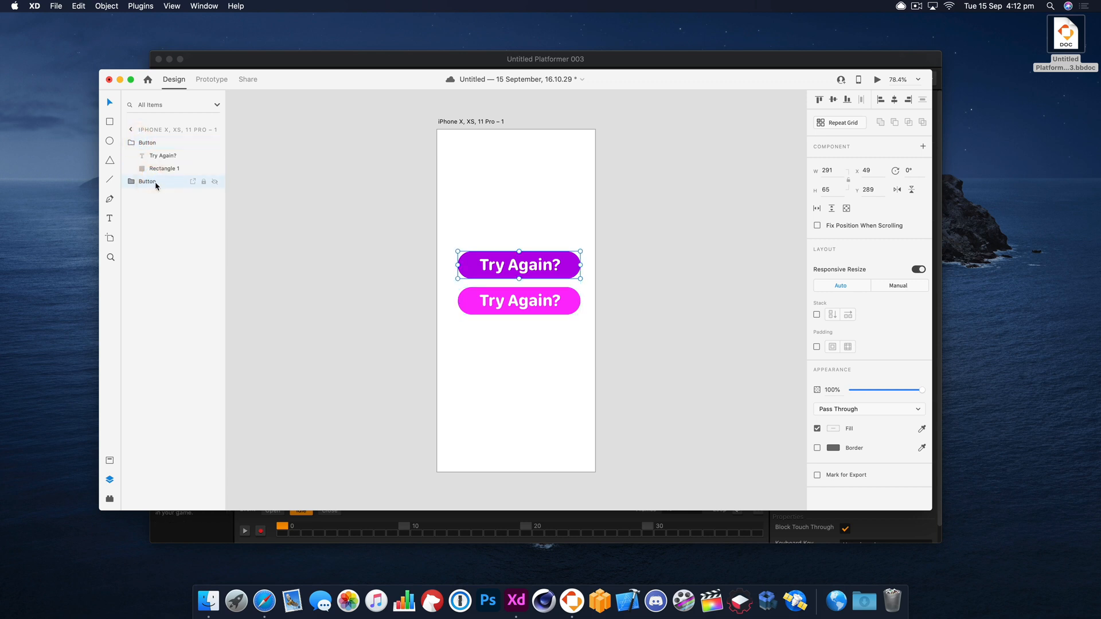
double_click(155, 182)
key("Right")
type("Up")
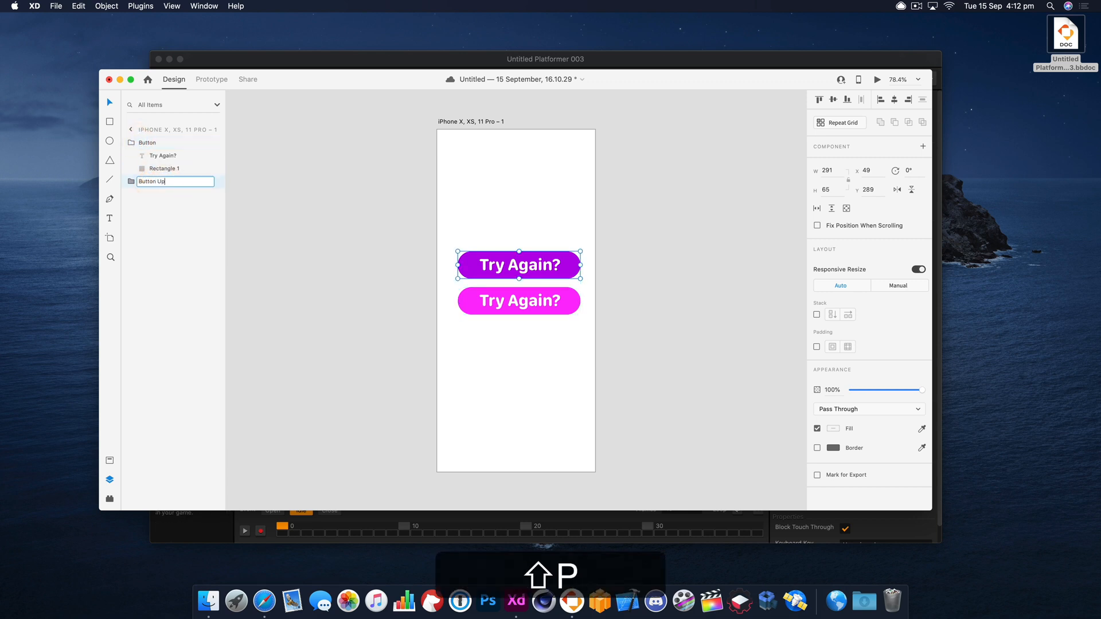
key("Return")
- Rename the pink button's group to "Button Down"
left_click(152, 142)
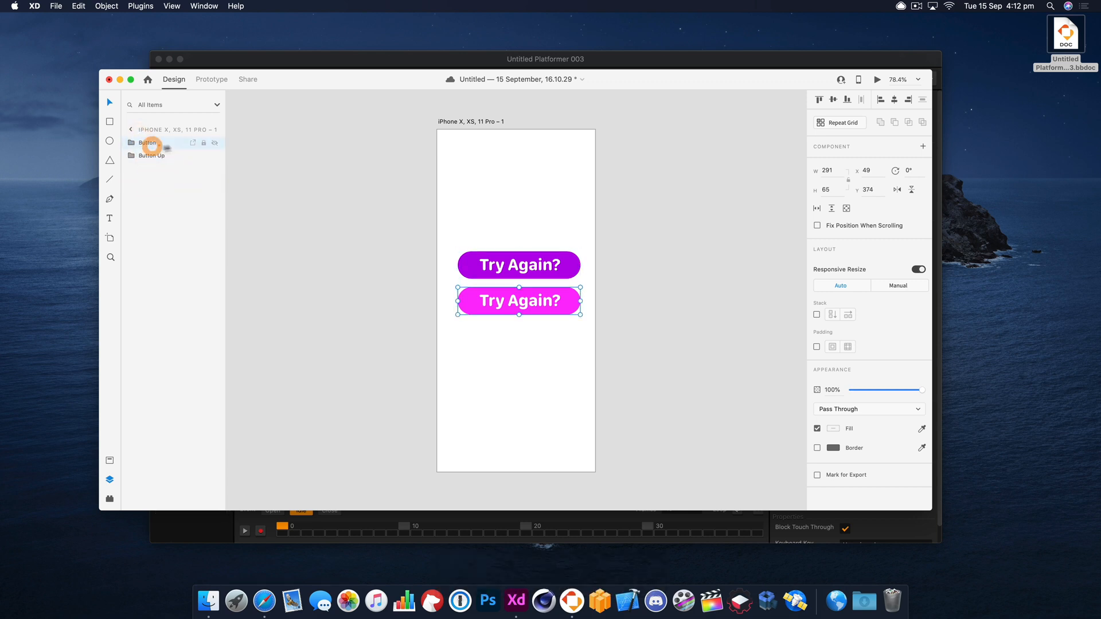
double_click(153, 142)
key("Right")
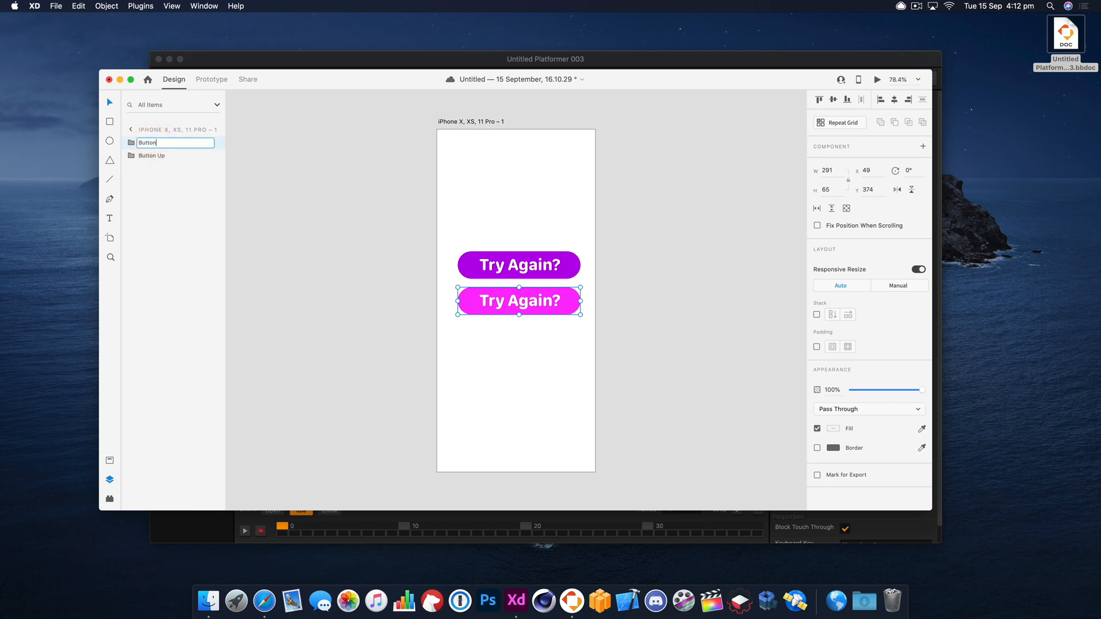
type("Down")
key("Return")
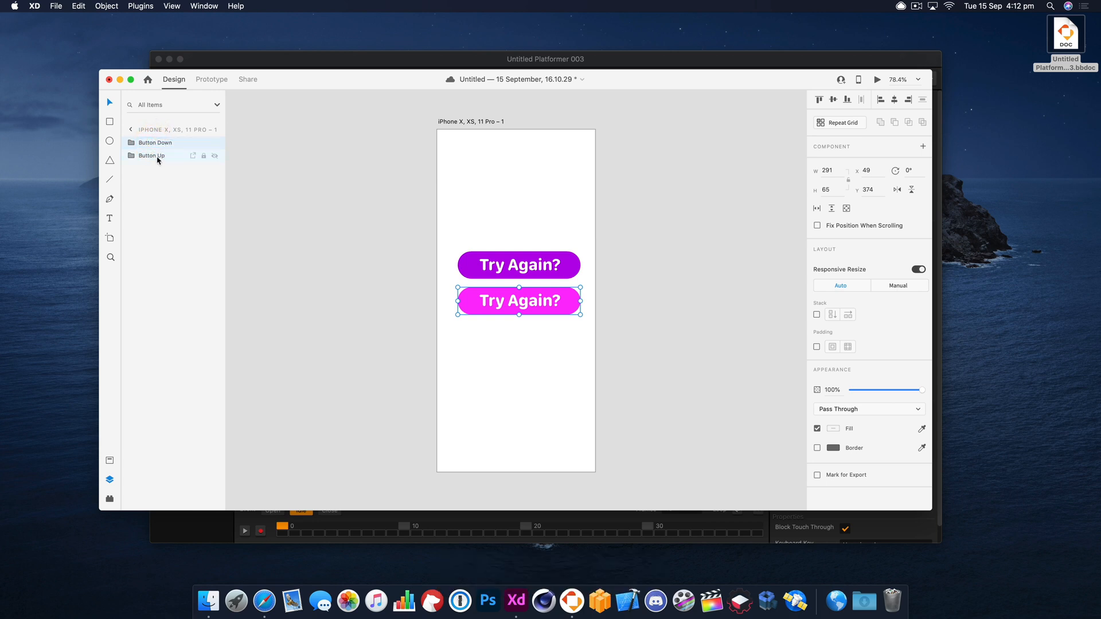
- Mark both the Button Down and Button Up groups for export
left_click(816, 475)
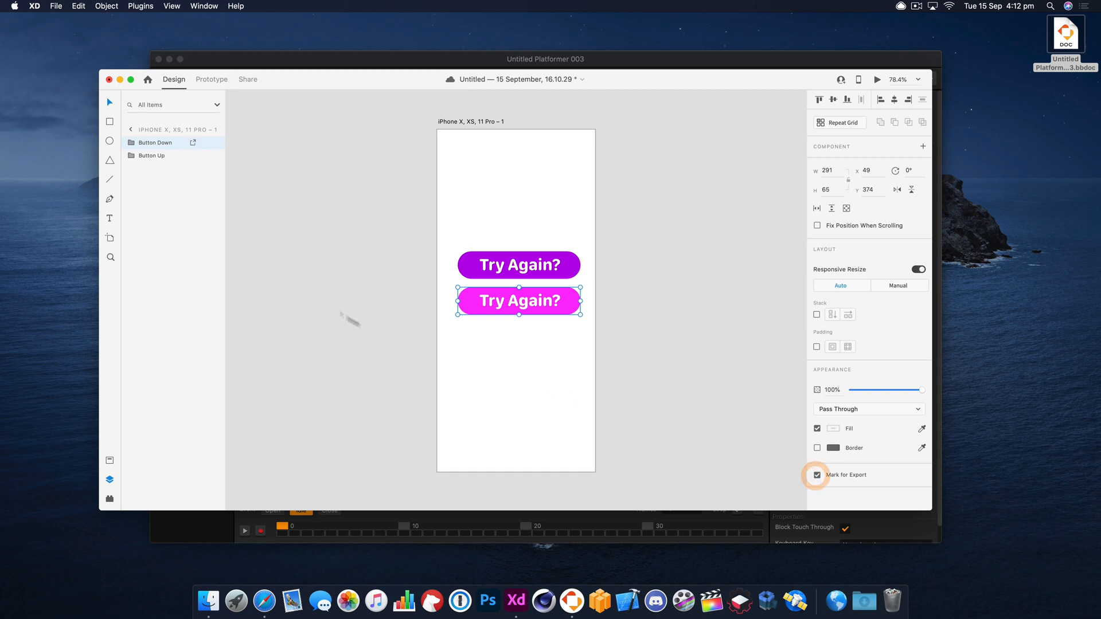
left_click(163, 156)
left_click(816, 475)
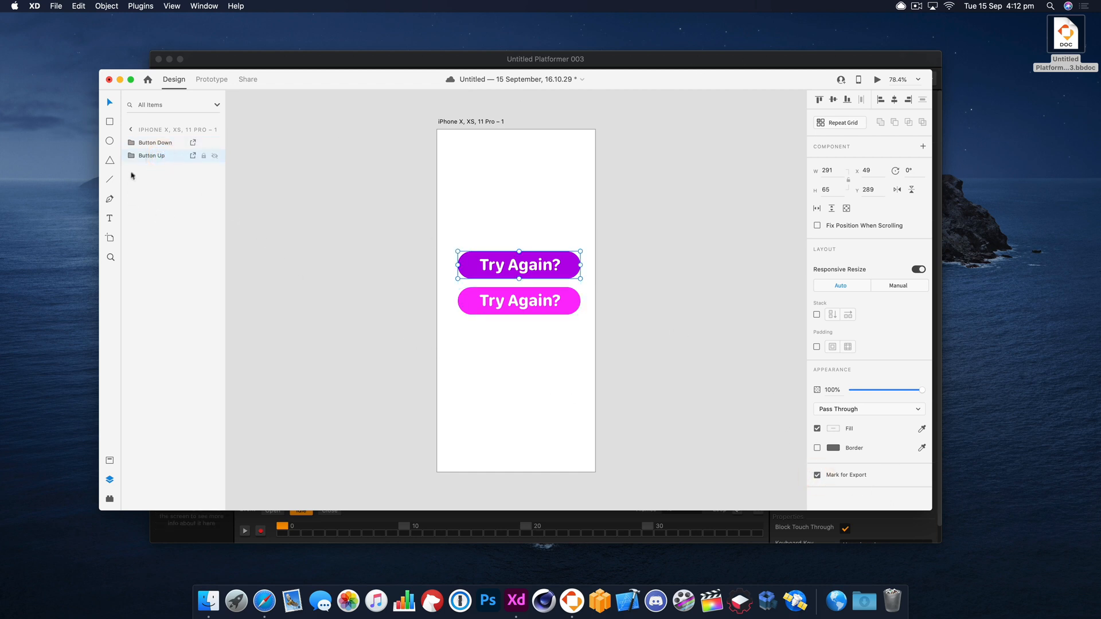
- Batch export both button groups as PNG files for Design to the Desktop folder
left_click(150, 143, "shift")
left_click(79, 6)
mouse_move(60, 5)
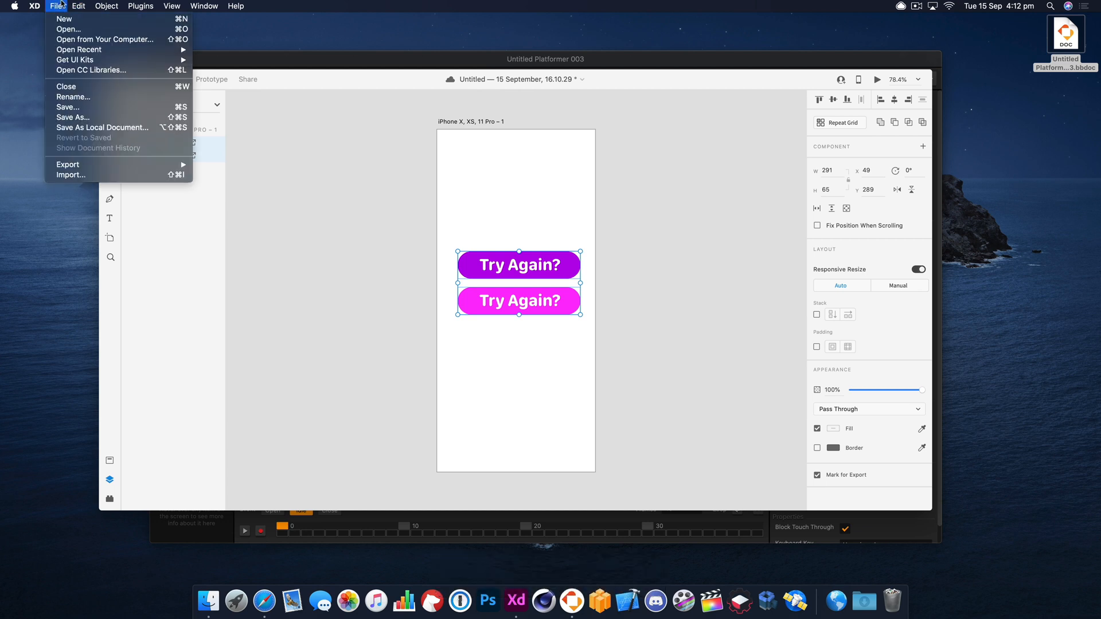
mouse_move(112, 166)
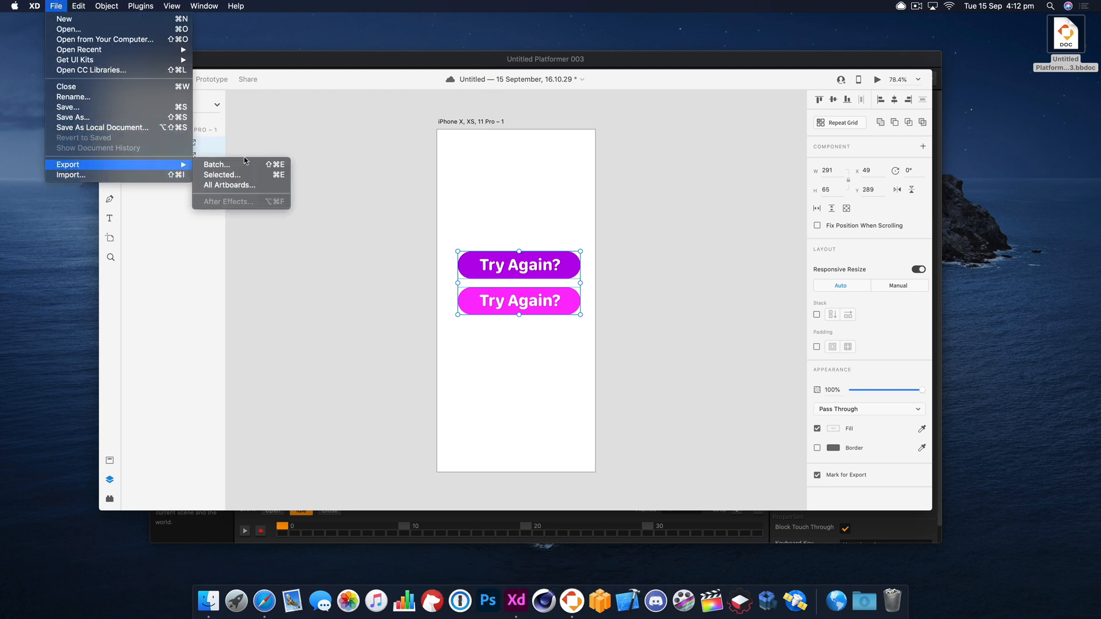
left_click(245, 165)
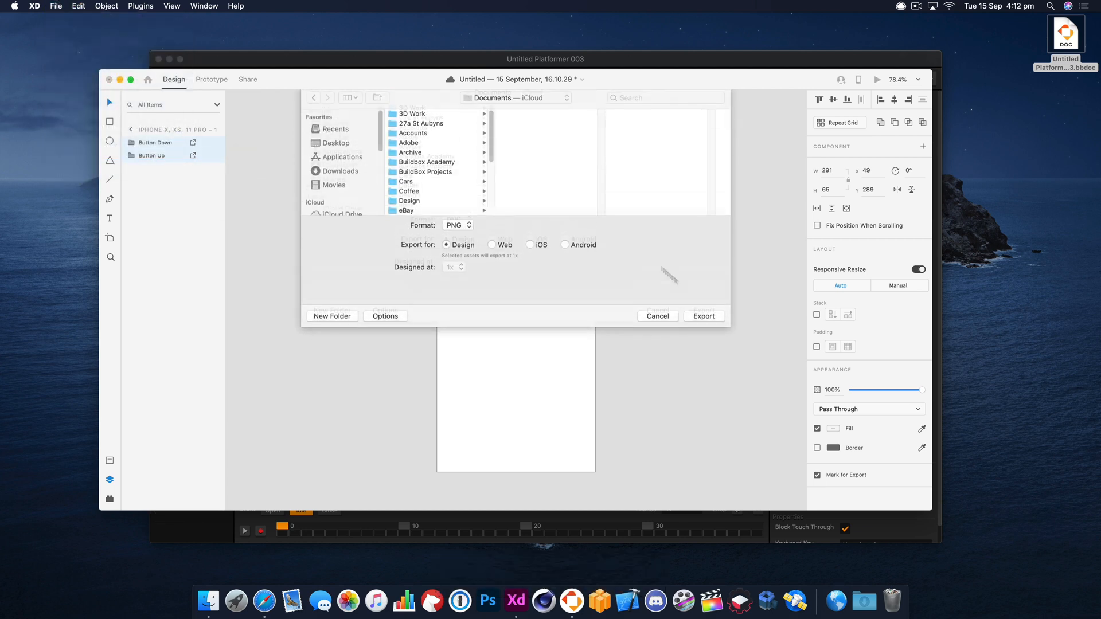
key("super+d")
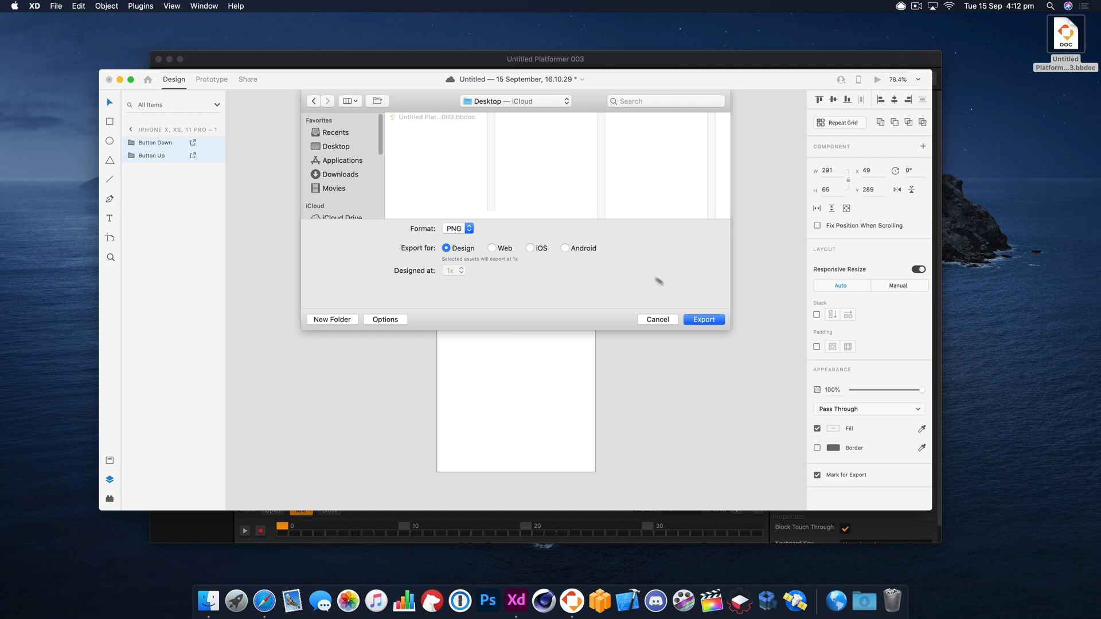
left_click(709, 319)
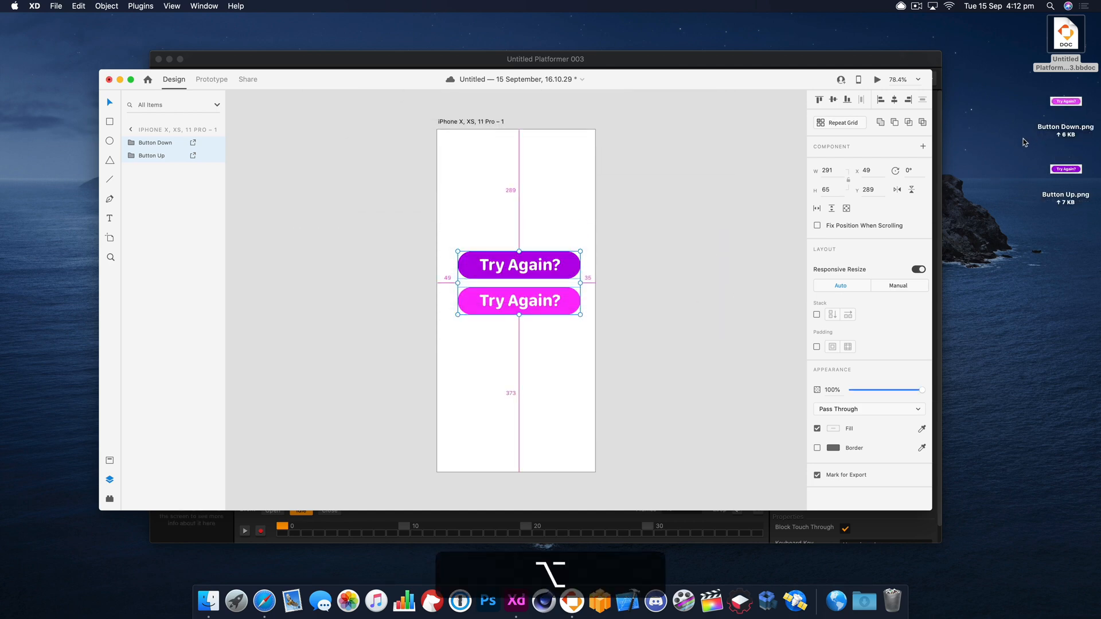
- Hide Adobe XD and preview the exported Button Down.png on the desktop
left_click(1023, 138, "alt")
left_click(1067, 169)
key("space")
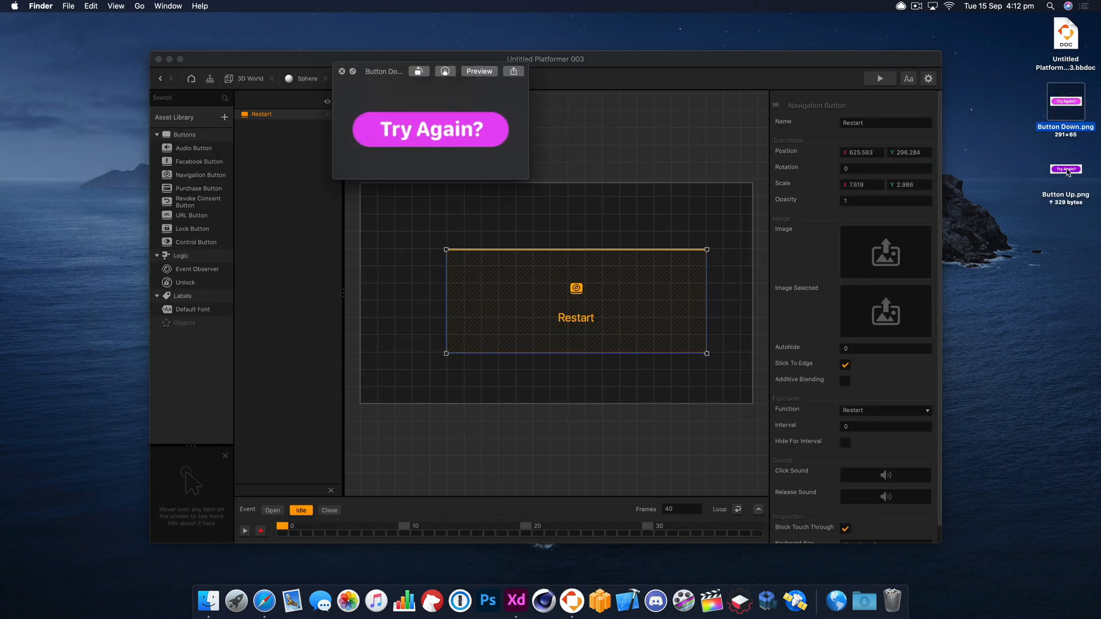
key("space")
left_click(1007, 166)
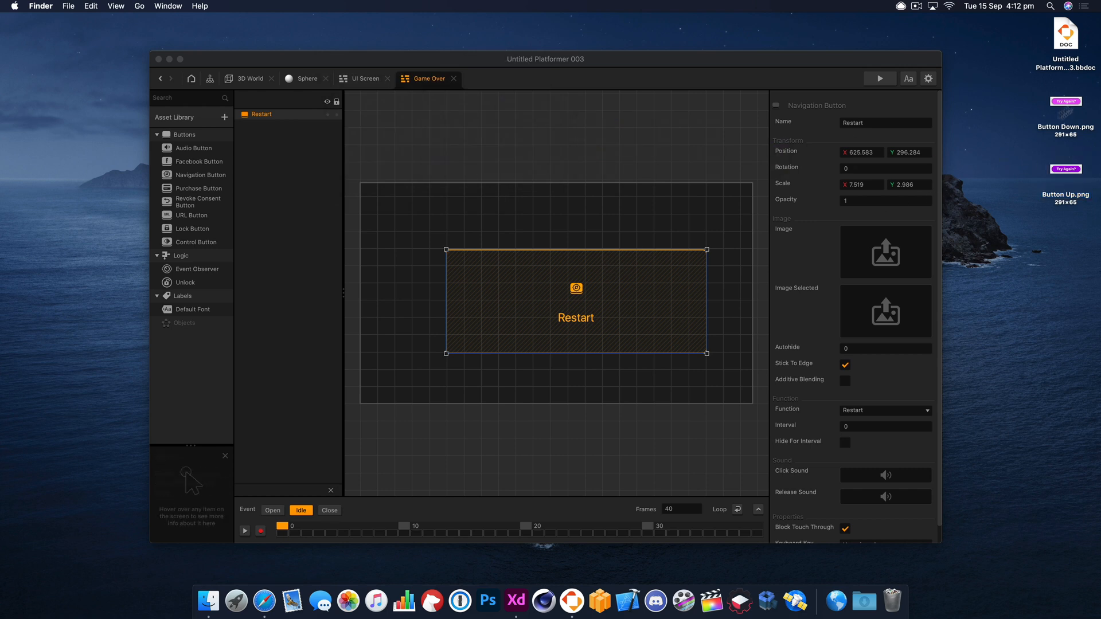
- In Buildbox, assign Button Down.png as the Restart button's selected image and Button Up.png as its normal image
left_click_drag(1074, 103, 890, 317)
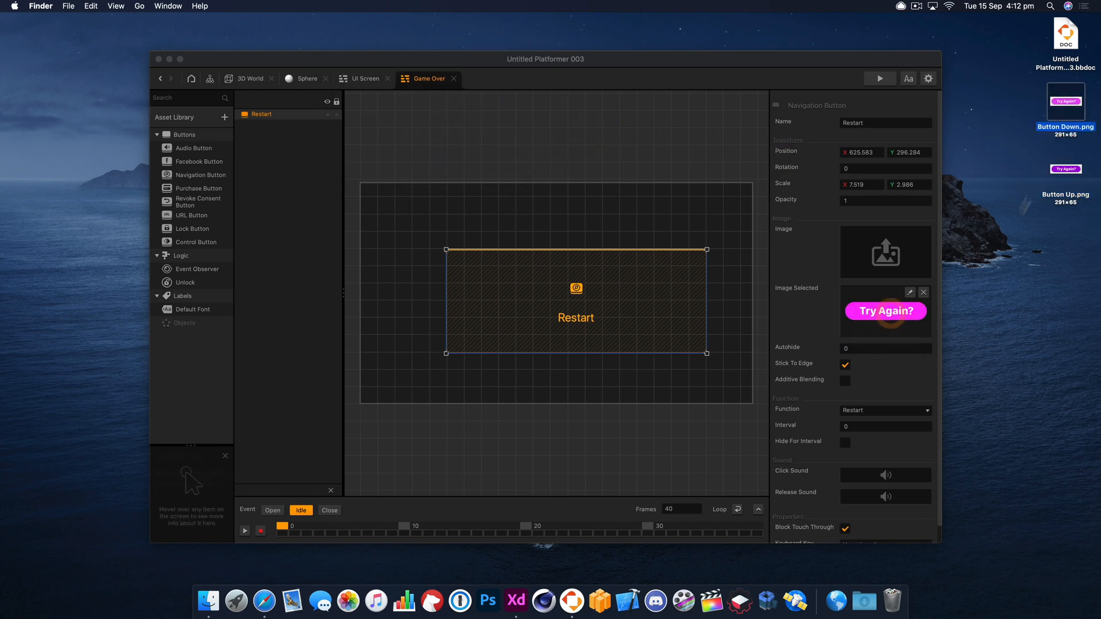
left_click_drag(1070, 168, 883, 251)
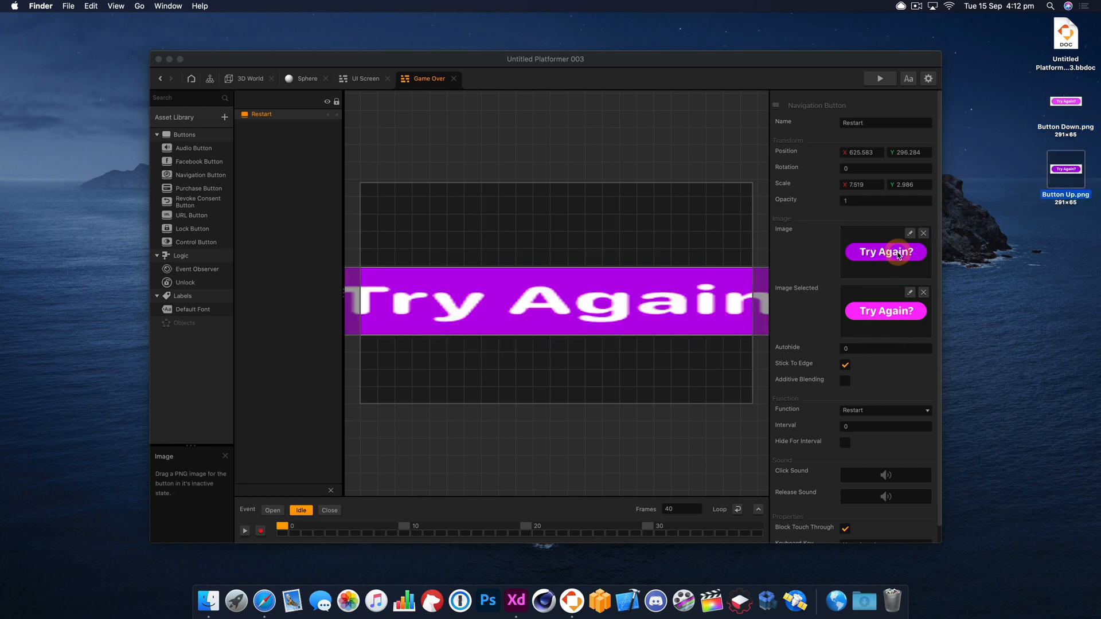
left_click(638, 299)
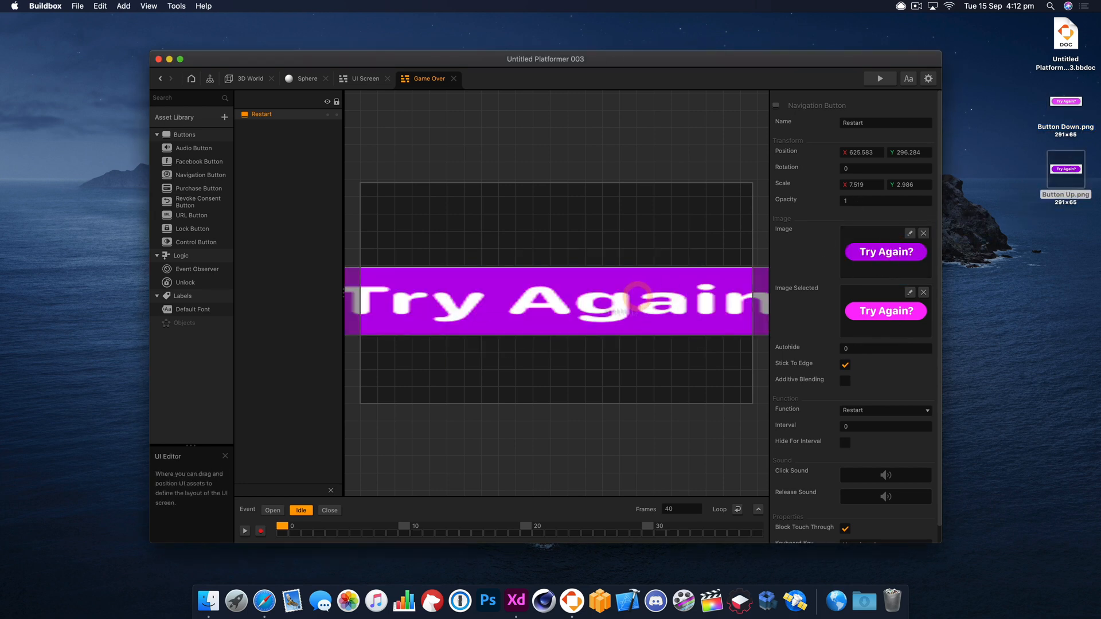
- Set the Restart button's scale to 1 on both X and Y
left_click(878, 185)
key("super+a")
type("1")
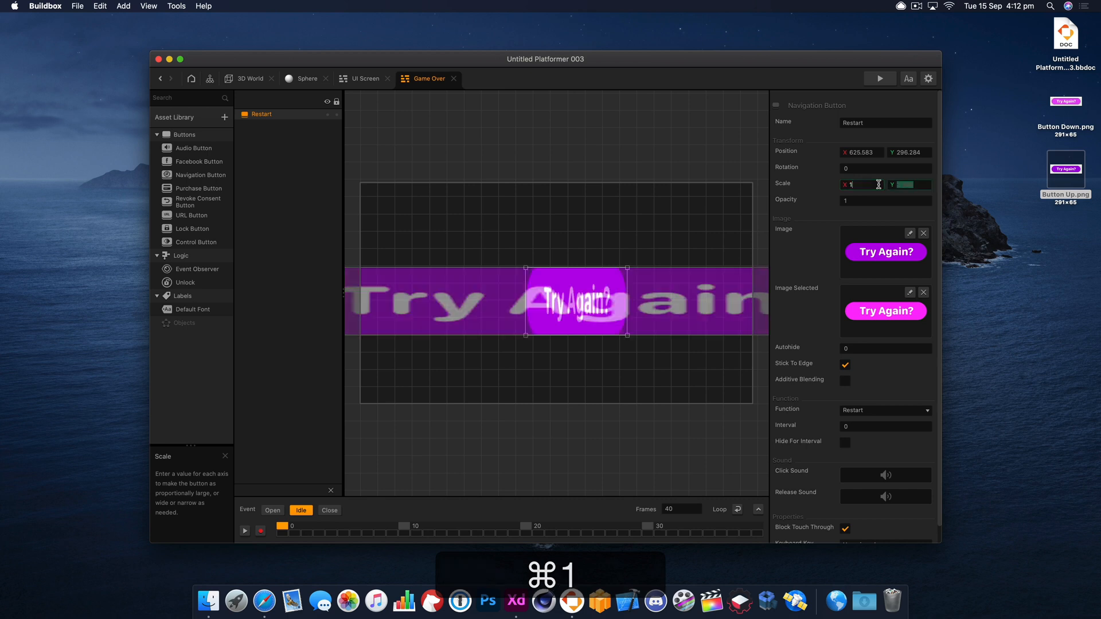
key("Tab")
- Move the Restart button near the middle of the Game Over screen and set its X position to 550
left_click_drag(575, 311, 564, 298)
left_click(863, 153)
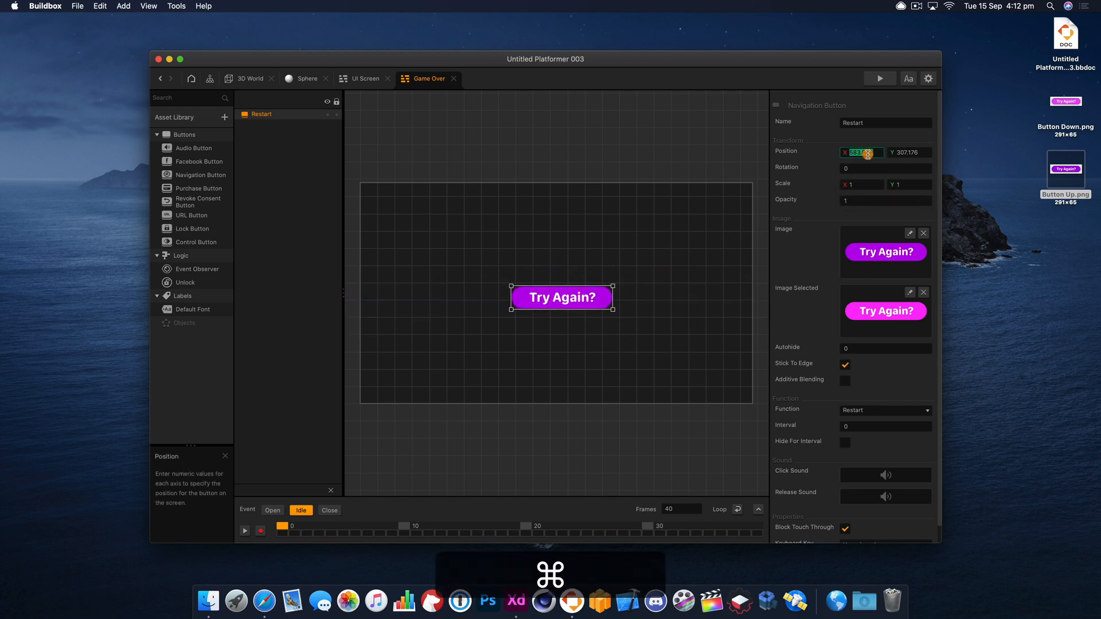
key("super+a")
type("550")
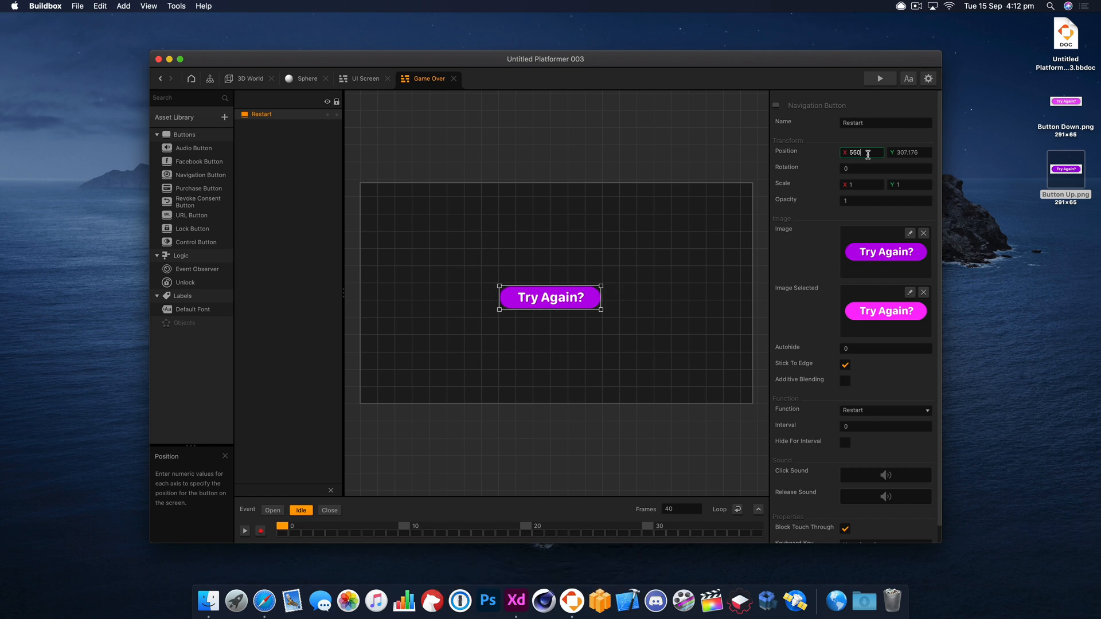
- Shift the Restart button to about X 575 on the Game Over screen and set its Y position to 300
left_click(543, 301)
key("super+z")
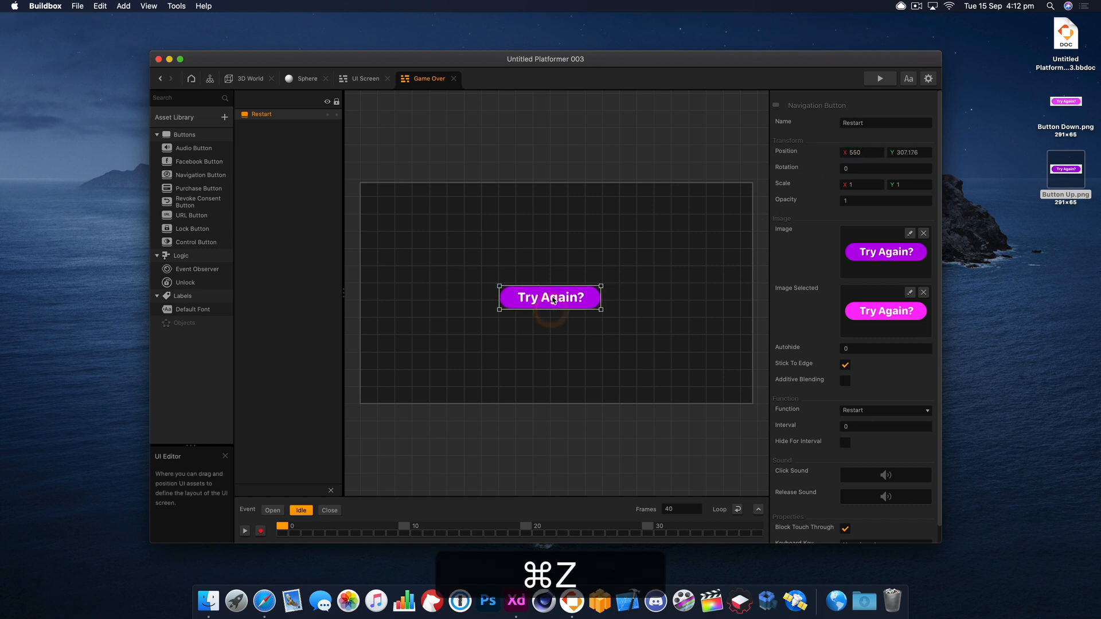
left_click_drag(553, 301, 562, 301)
left_click(909, 152)
key("super+a")
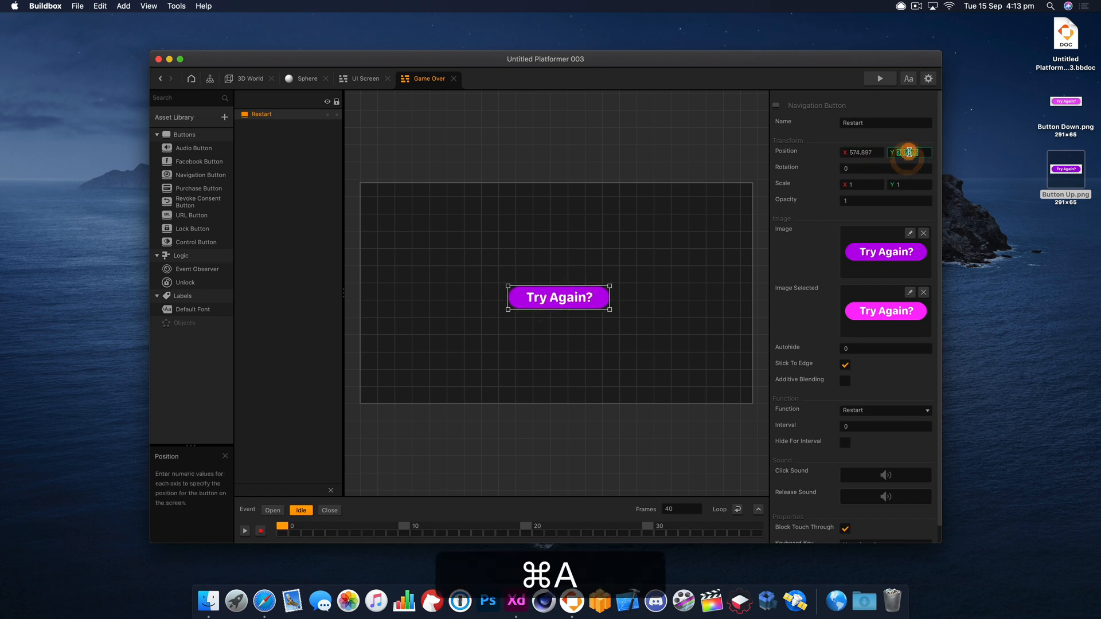
type("300")
key("Return")
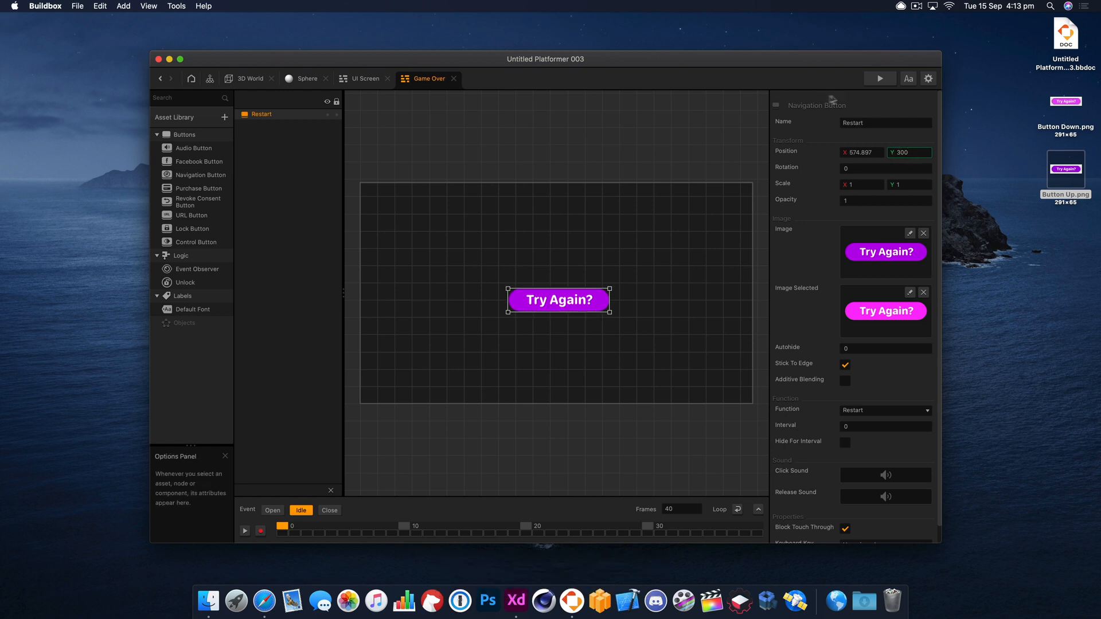
- Test the Try Again? button in a game preview, and raise the Restart button to about Y 354
left_click(881, 79)
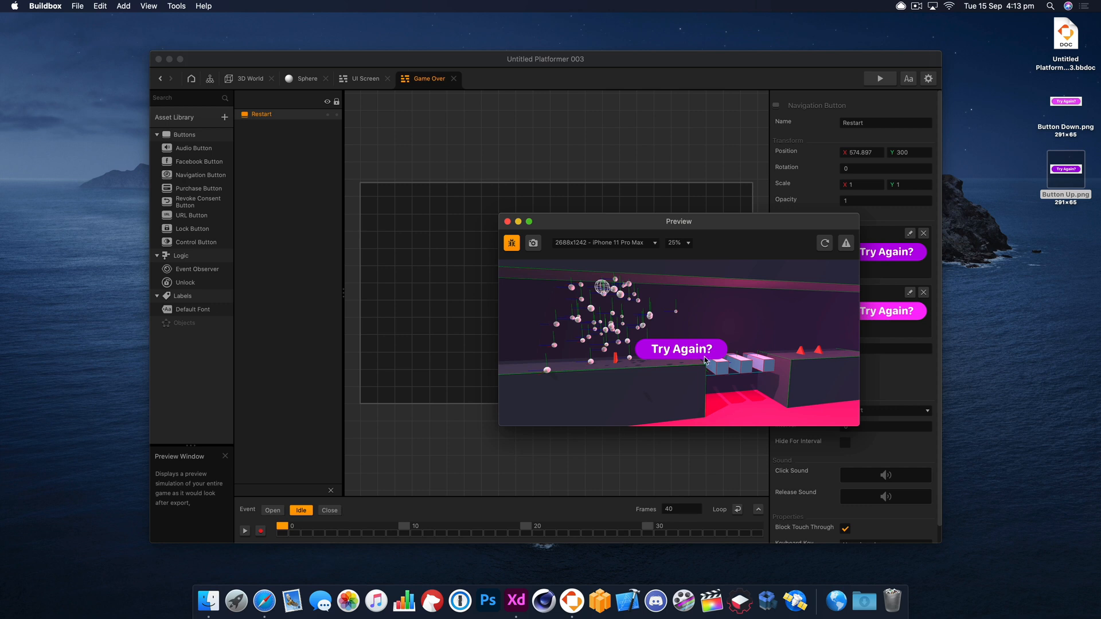
left_click(705, 360)
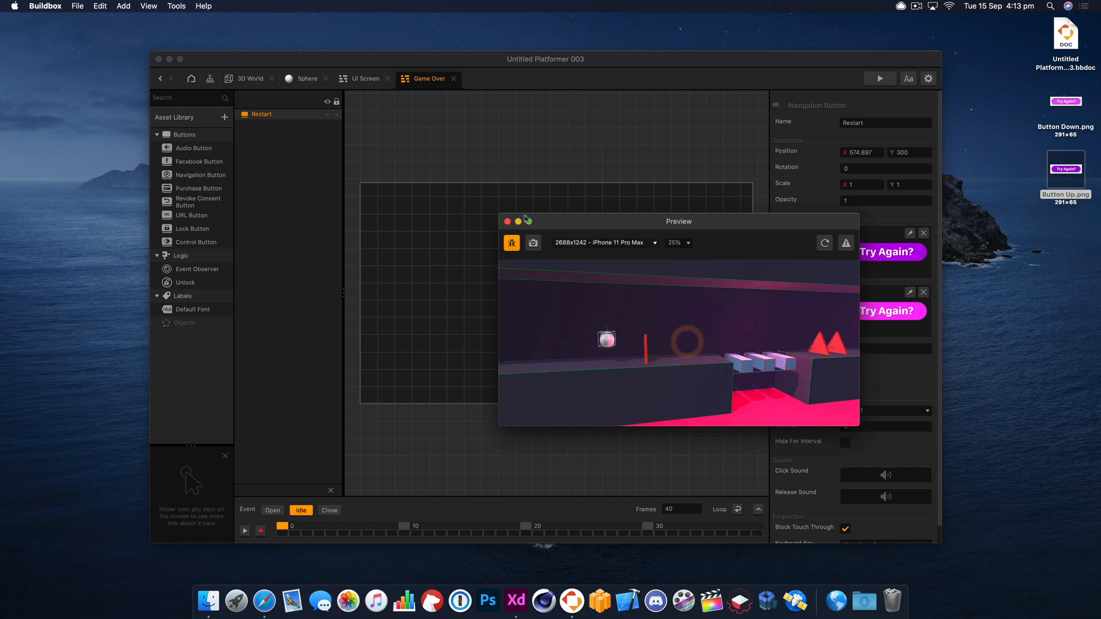
left_click(508, 222)
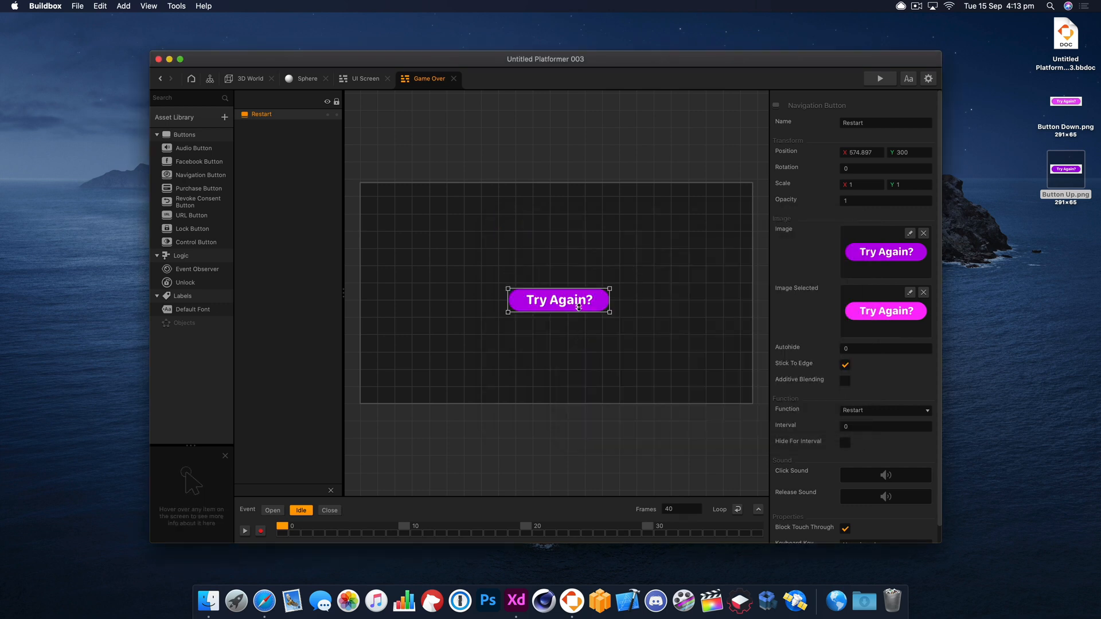
left_click_drag(579, 307, 576, 287)
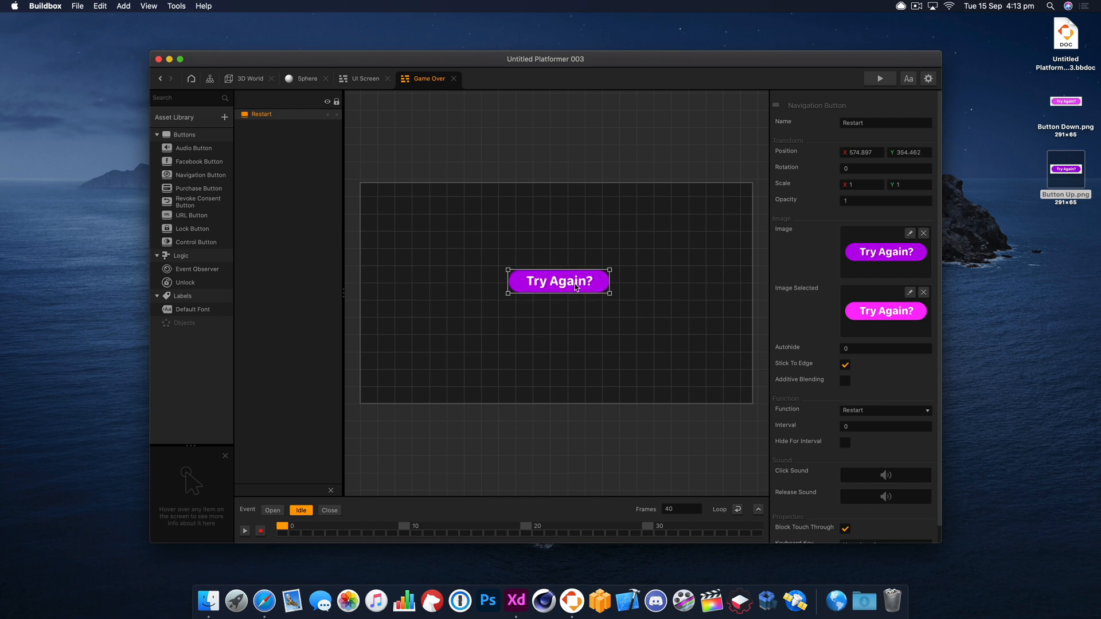
- In Adobe XD, draw a rectangle about 304 × 208 below the two buttons, fill it with black (#000000) and remove its border
left_click(516, 600)
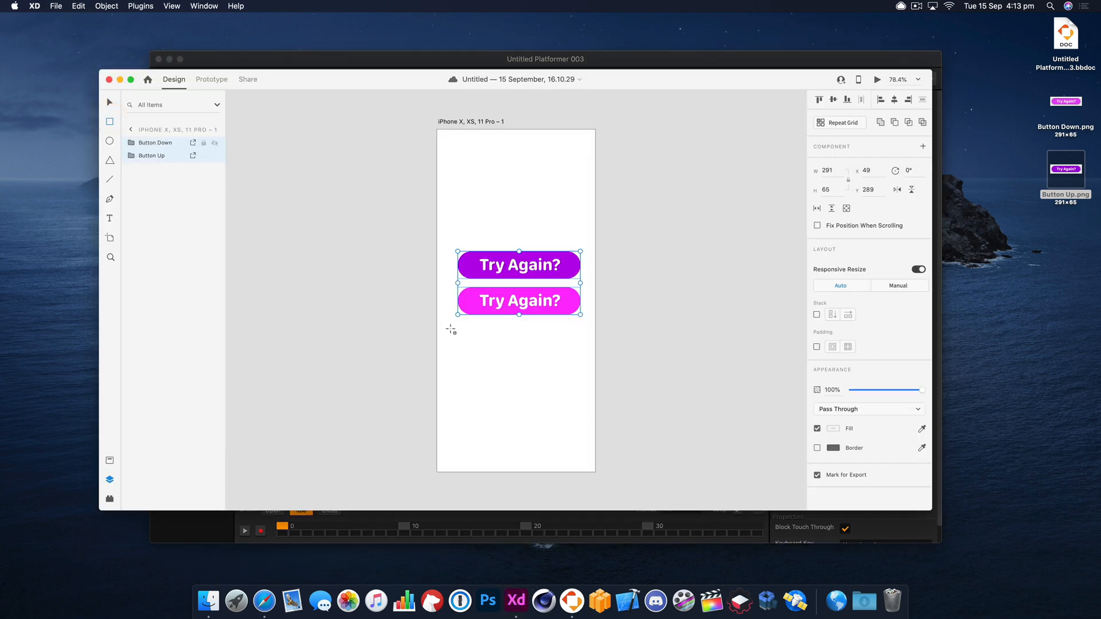
left_click_drag(451, 328, 578, 416)
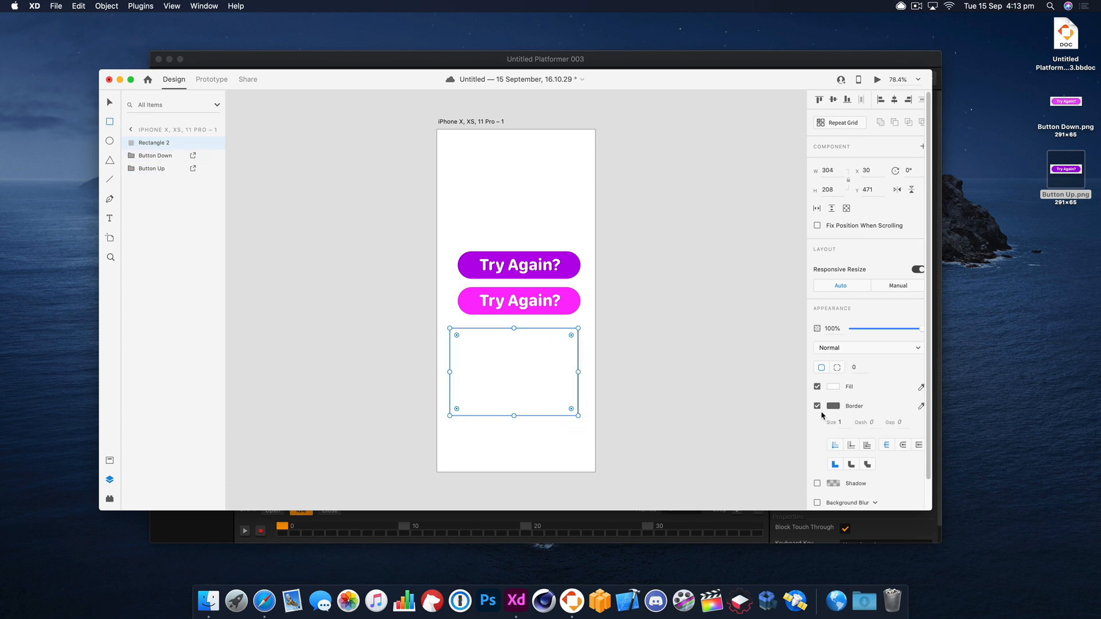
left_click(834, 388)
left_click(763, 410)
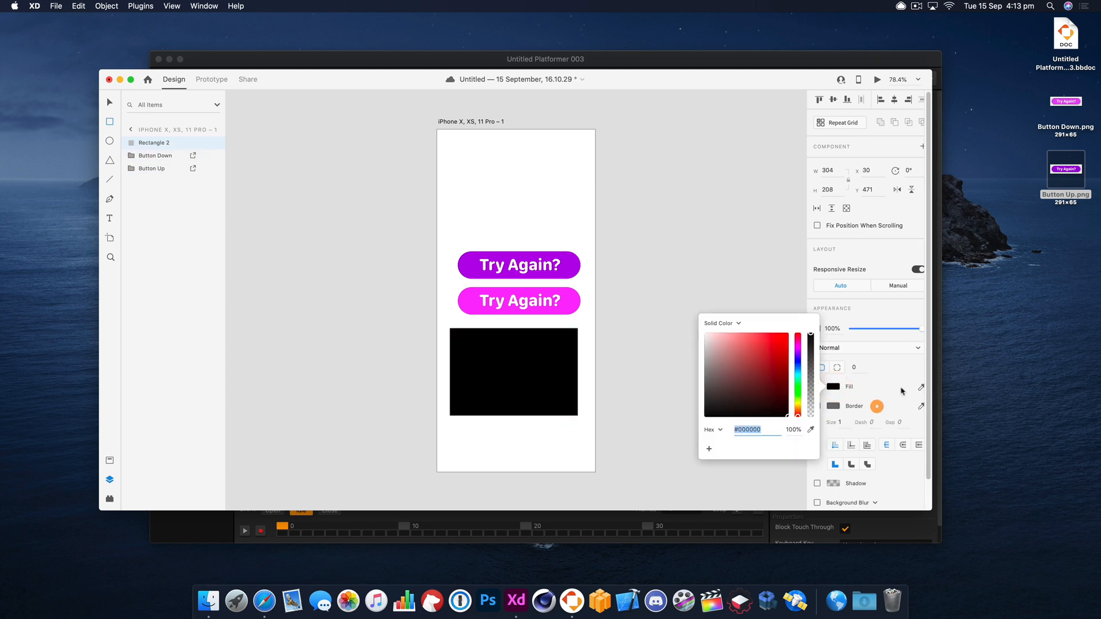
left_click(803, 414)
left_click(817, 407)
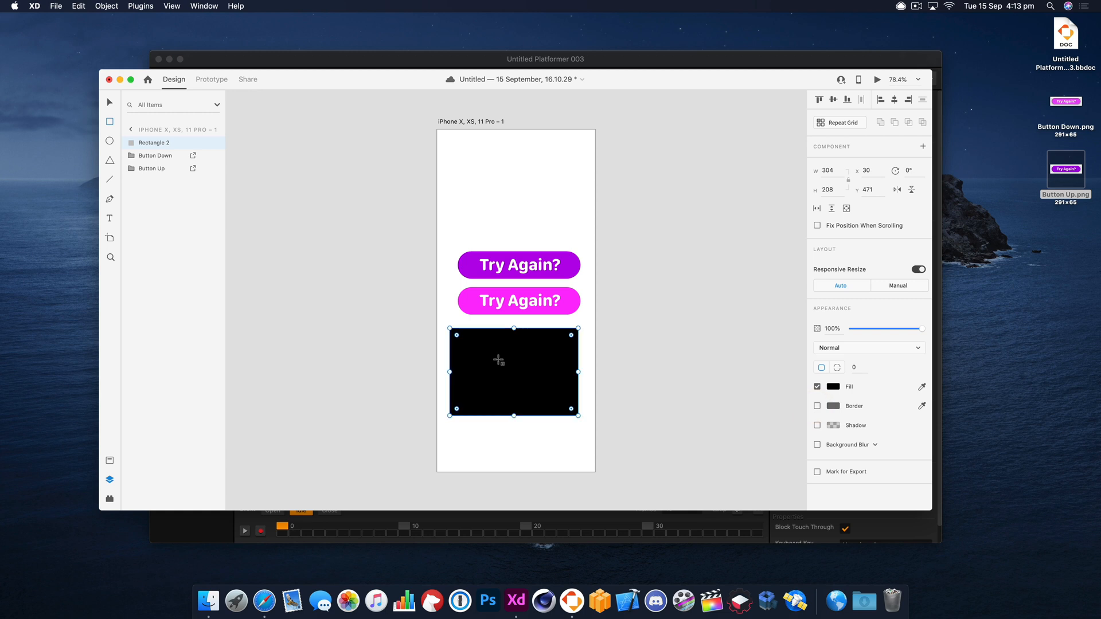
- Rename the black rectangle Overlay and mark it for export
double_click(154, 143)
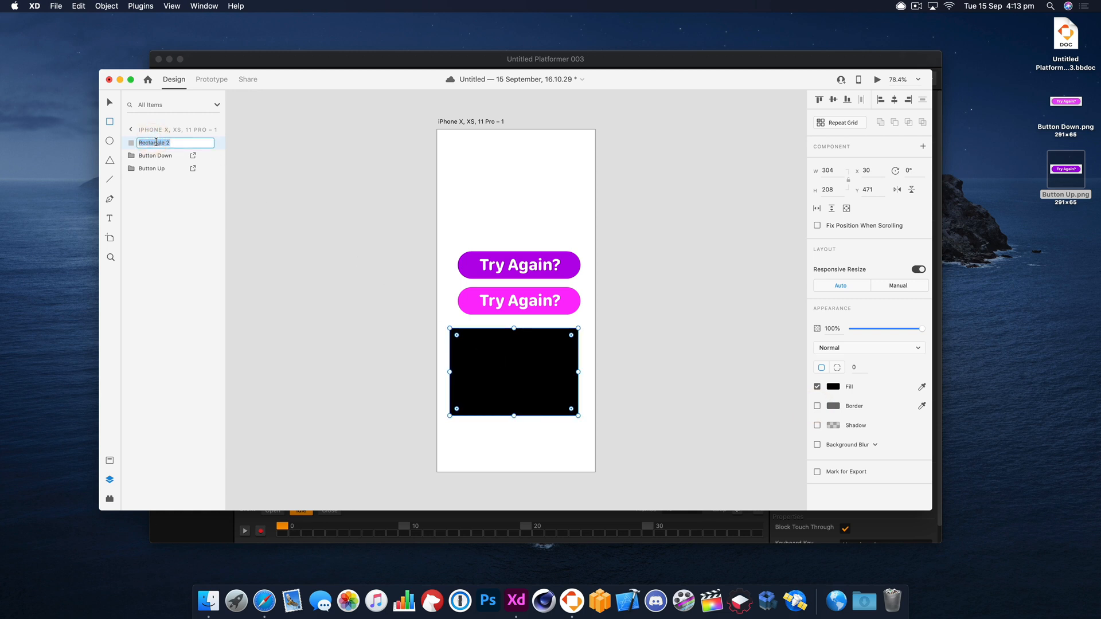
type("Overlay")
key("Return")
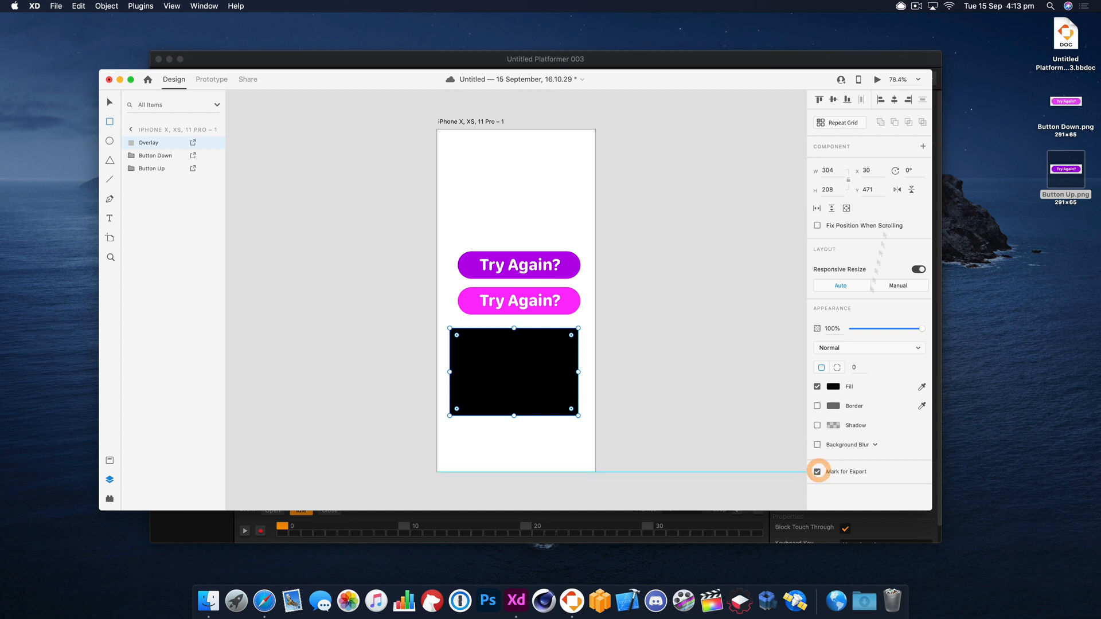
- Export the Overlay rectangle to the Desktop as a PNG using the Design export setting
left_click(55, 6)
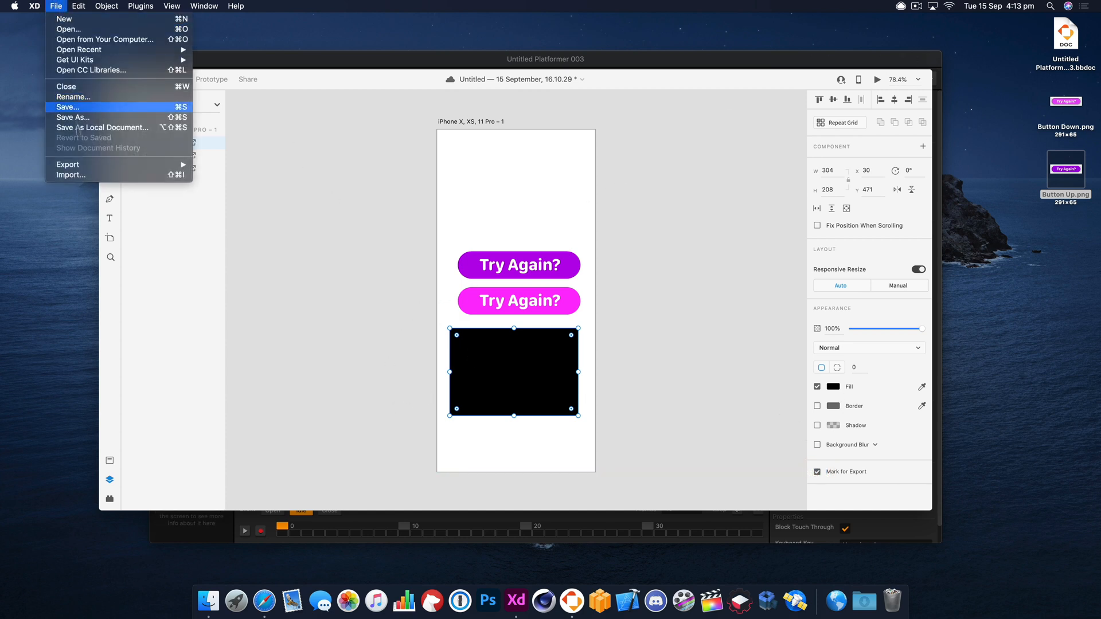
left_click(225, 171)
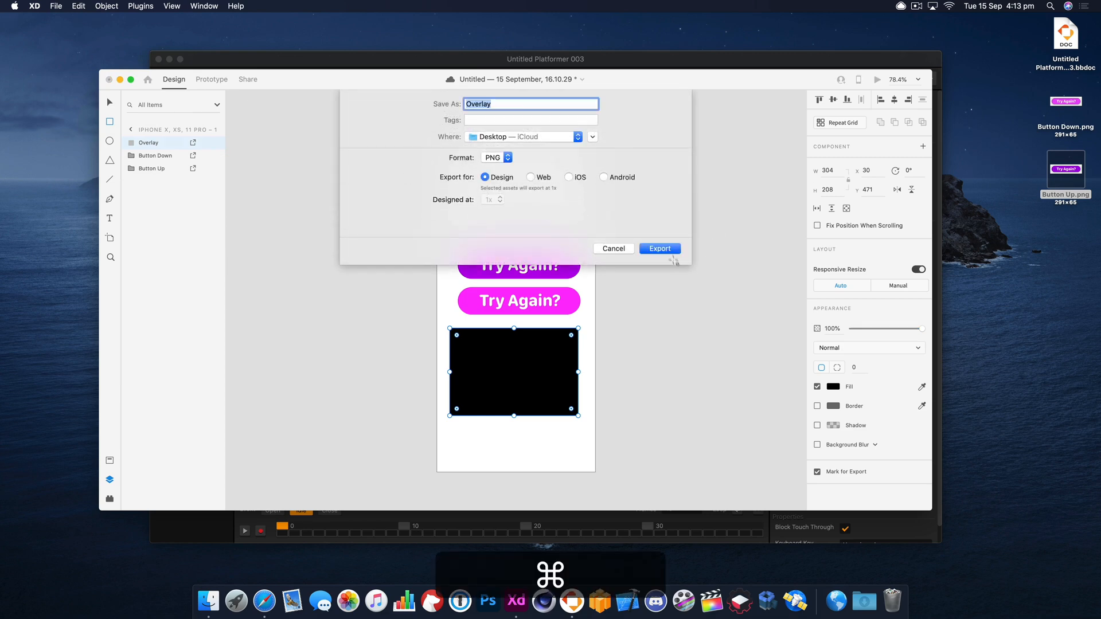
left_click(664, 247)
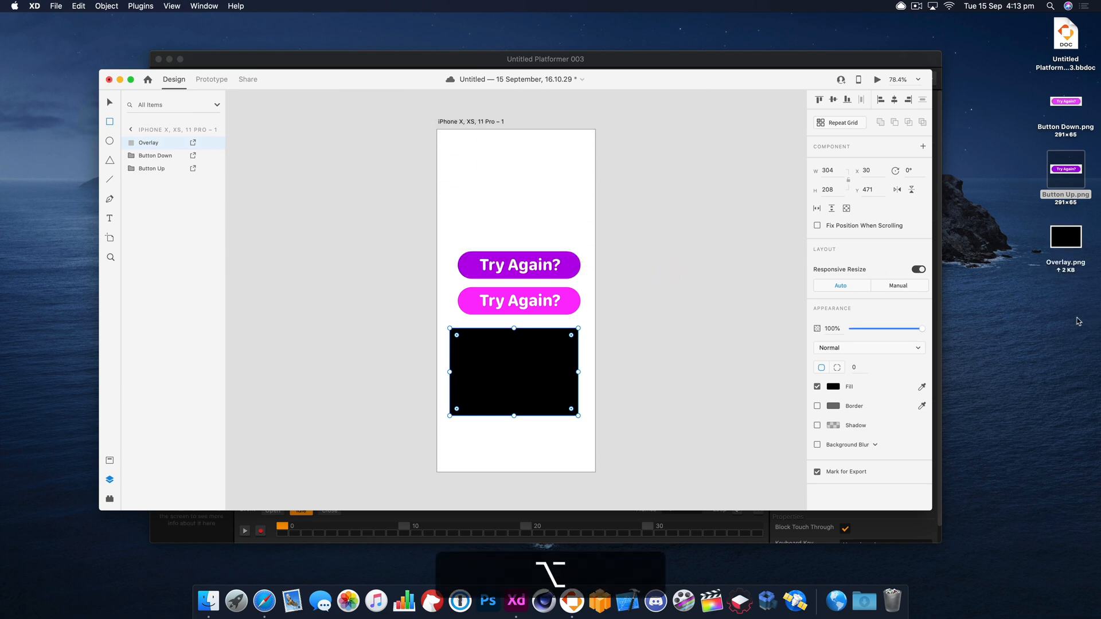
- Hide Adobe XD, add Overlay.png to Buildbox's Game Over screen and enlarge it to cover the whole screen area
left_click(1078, 321, "alt")
left_click_drag(1065, 237, 711, 273)
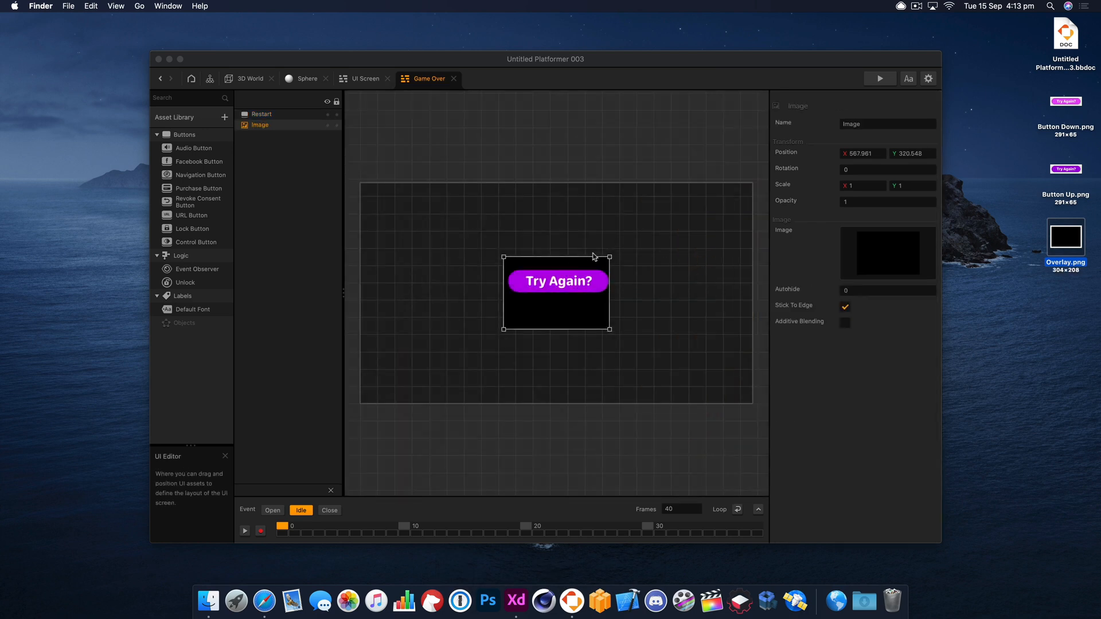
left_click_drag(609, 260, 755, 177)
left_click_drag(505, 328, 353, 408)
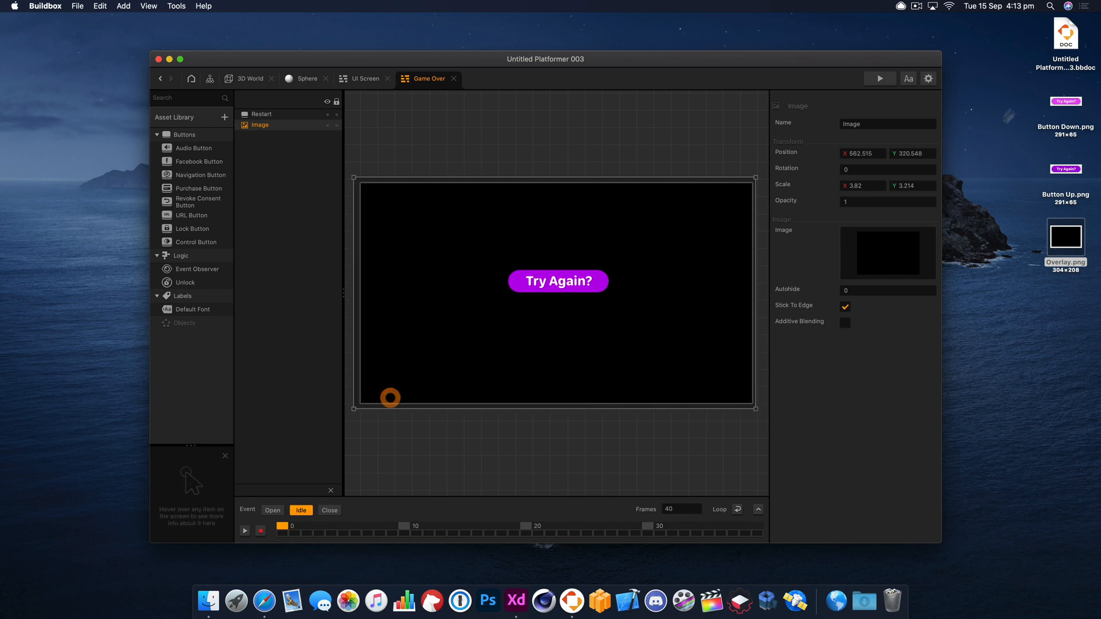
- Set the overlay image's opacity to 0.5 and check the Game Over screen in a game preview
left_click(792, 200)
type("0.5")
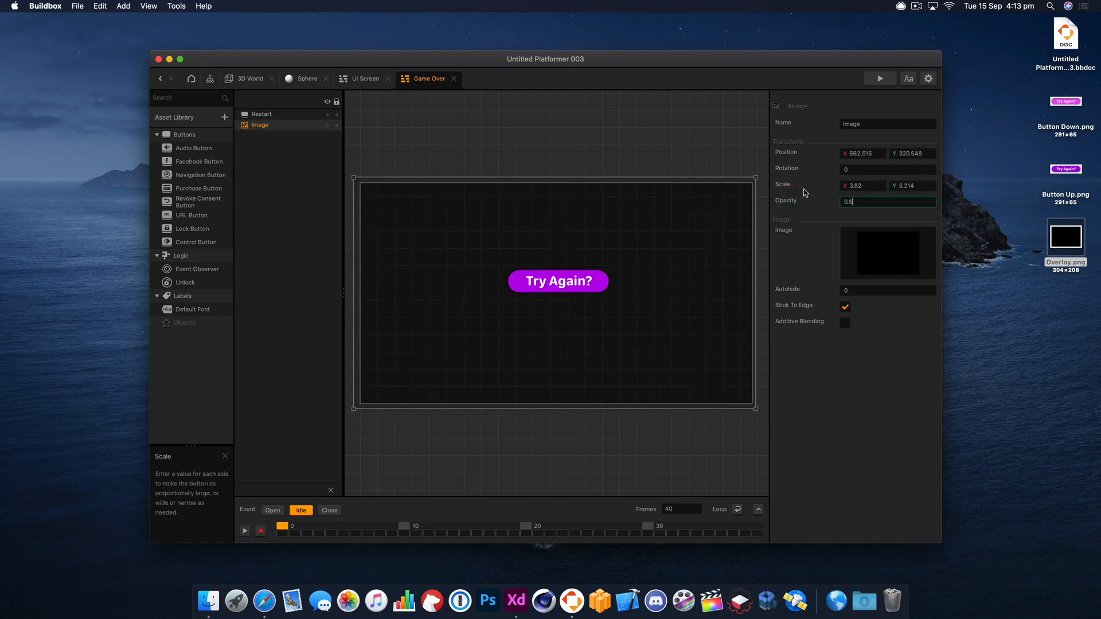
left_click(880, 79)
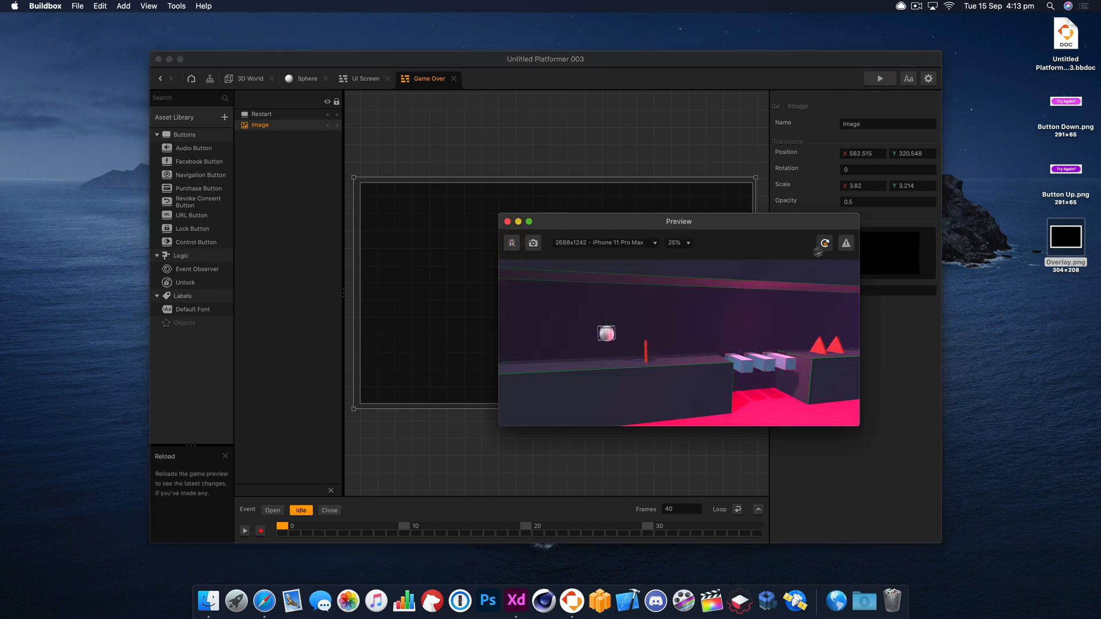
left_click(768, 331)
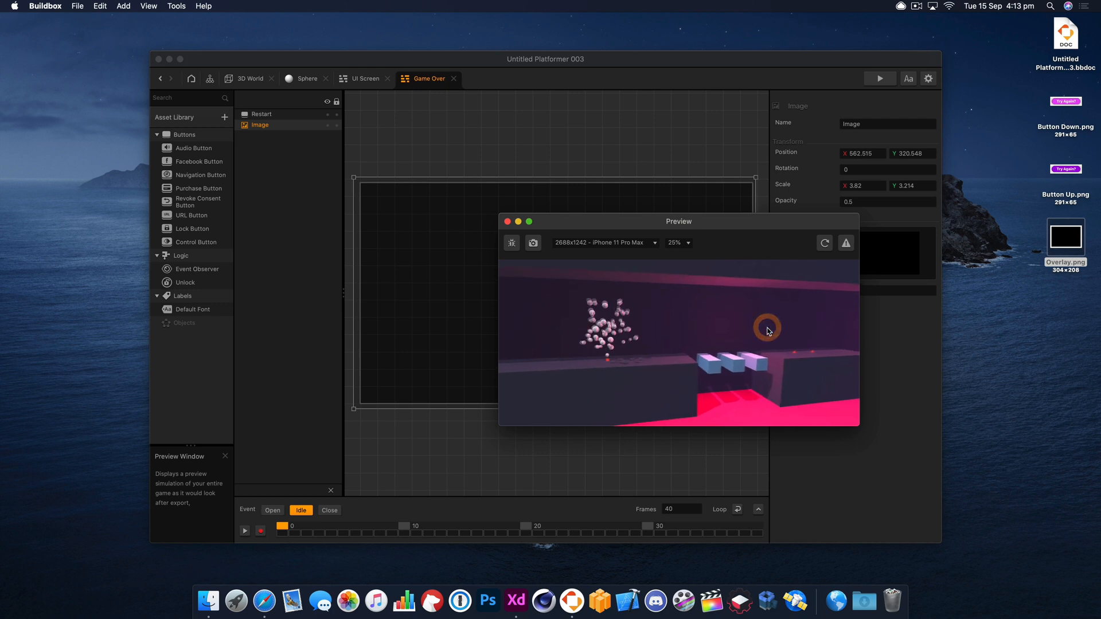
left_click_drag(775, 223, 992, 311)
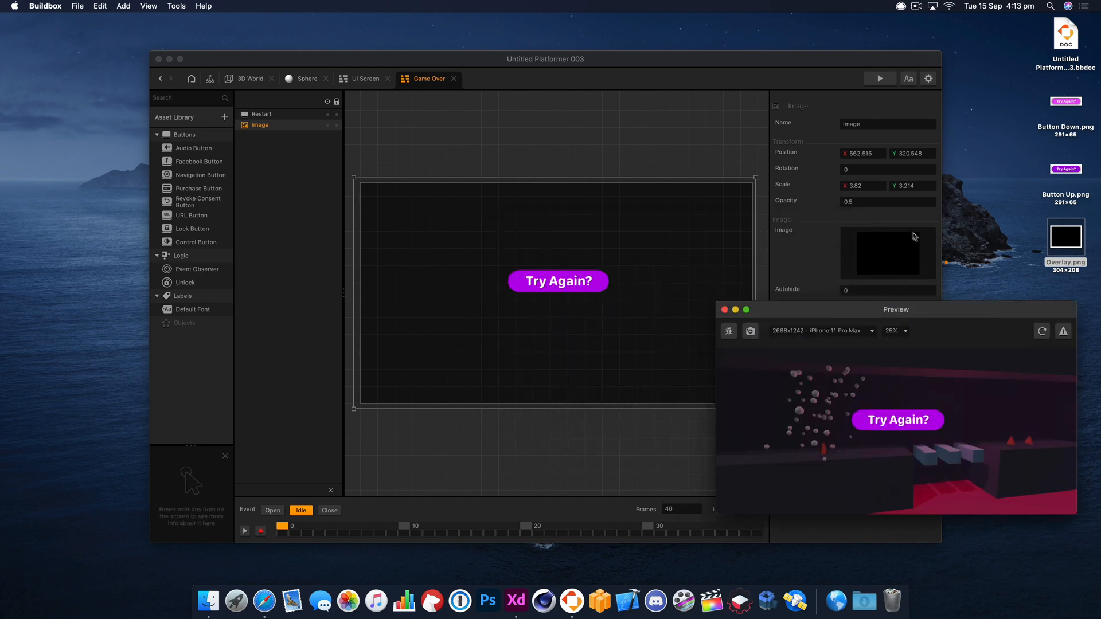
- Set the overlay image's opacity to 0.7 and test the Try Again? button in the reloaded preview
left_click(883, 211)
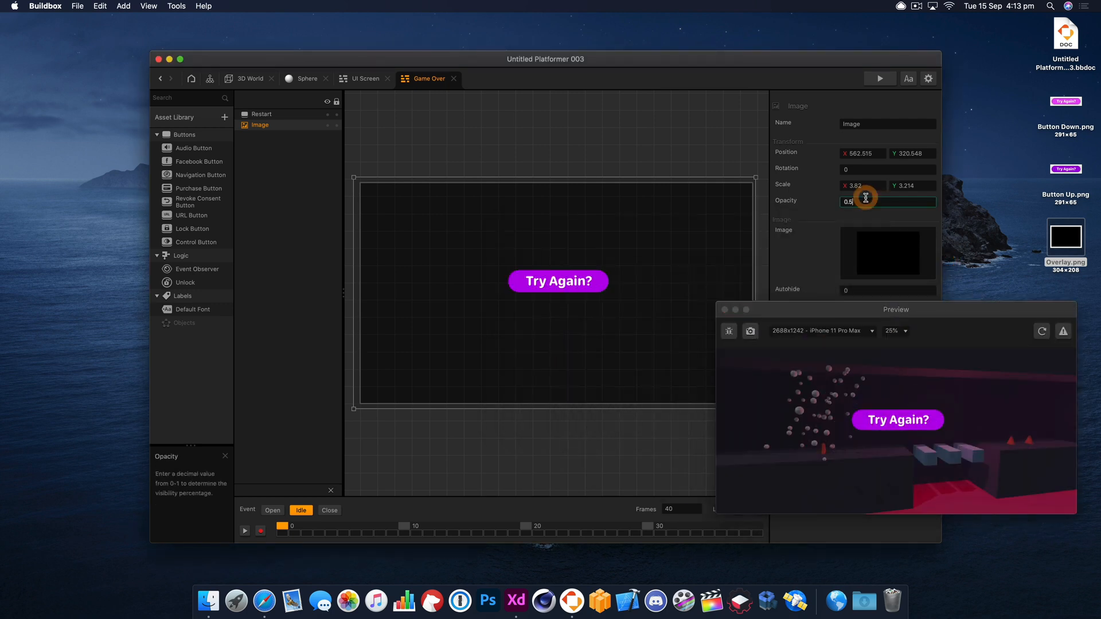
left_click(1040, 331)
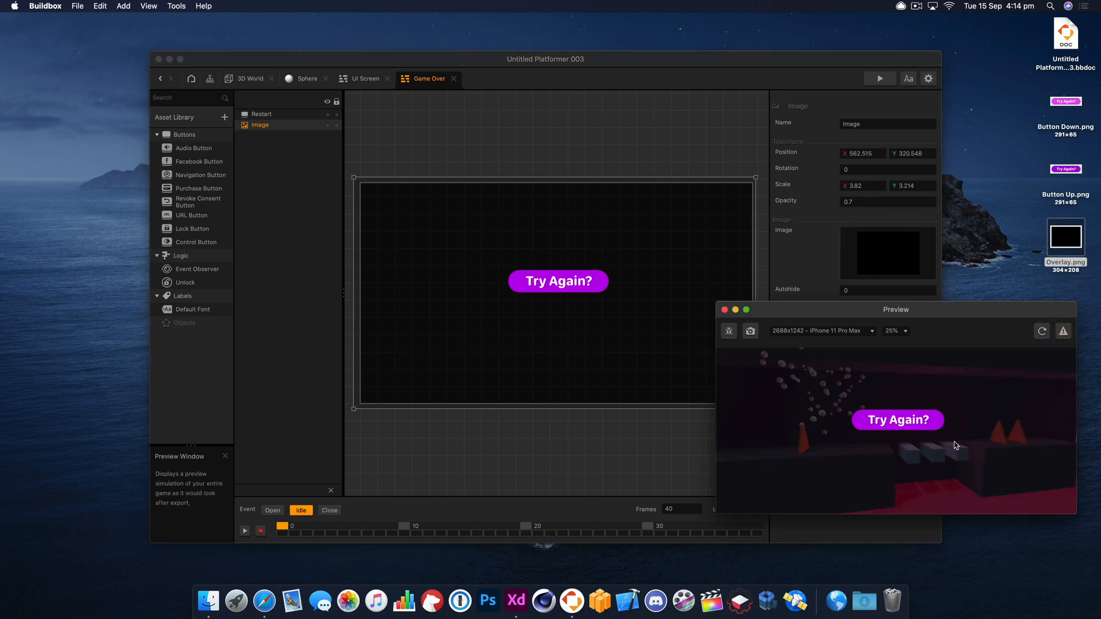
left_click_drag(952, 308, 650, 180)
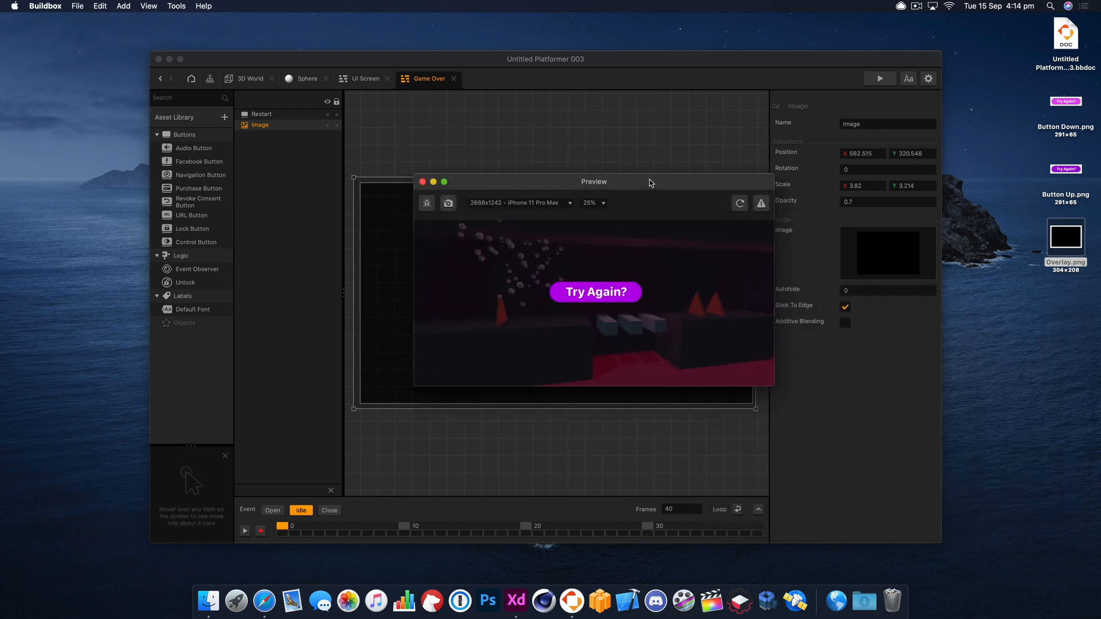
left_click(611, 291)
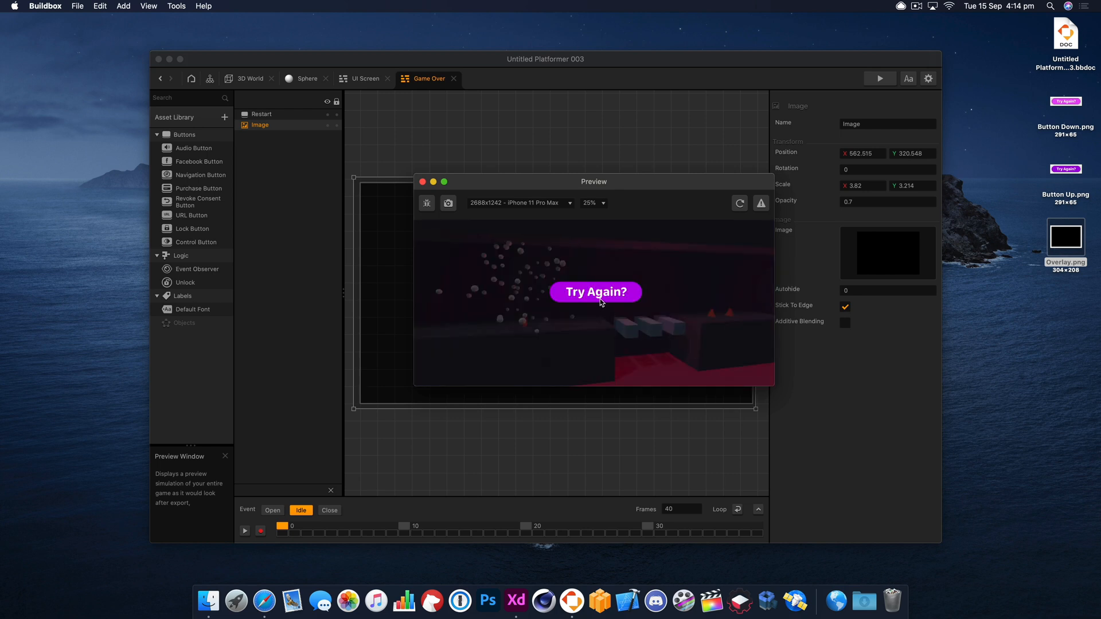
left_click(424, 183)
left_click(584, 150)
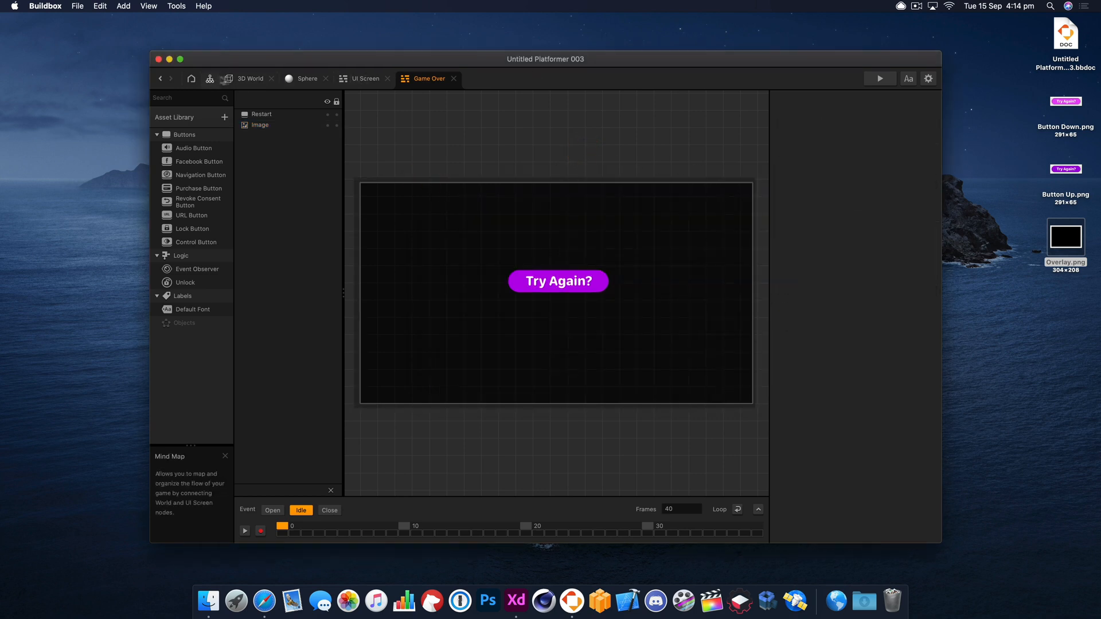
- Open the 3D World scene and switch to level section 1
left_click(225, 78)
scroll(631, 353, "down", 2)
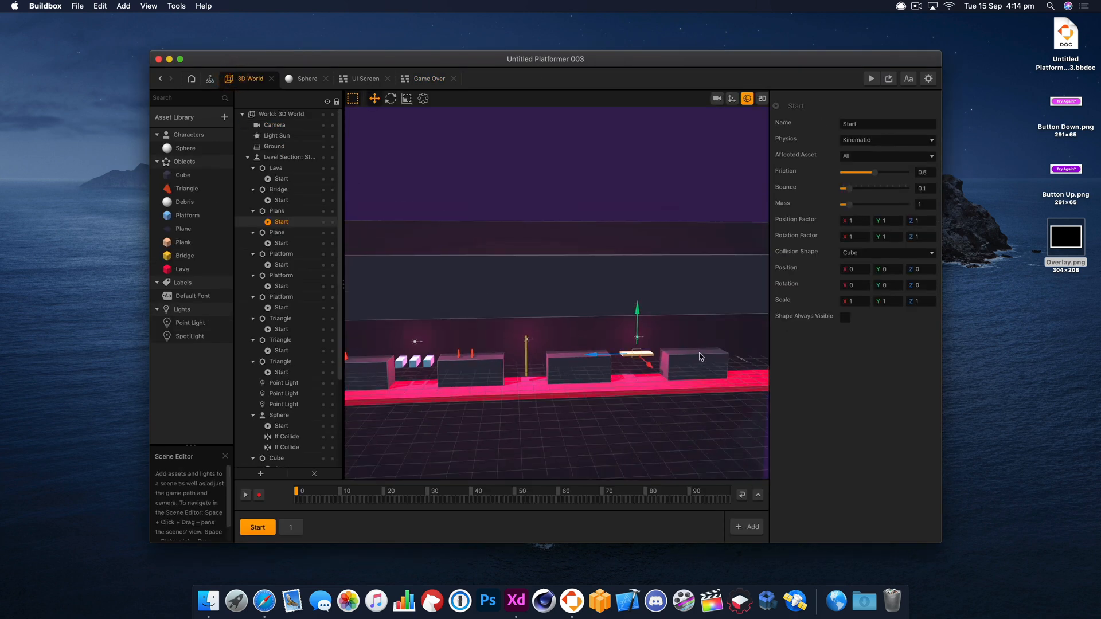
scroll(699, 357, "up", 3)
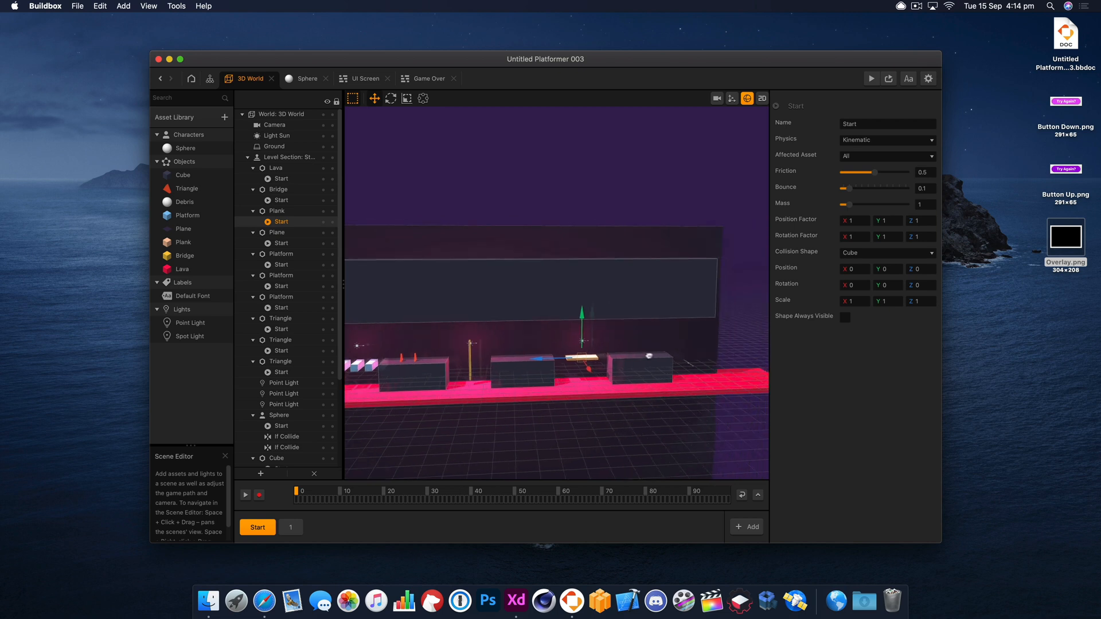
left_click(291, 528)
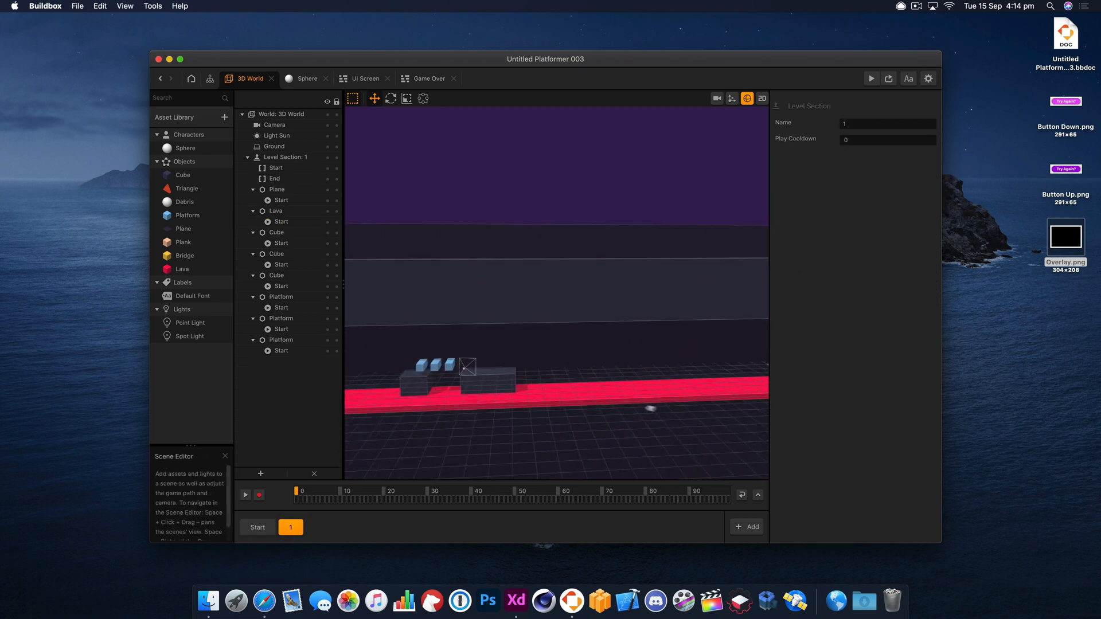
left_click(528, 377)
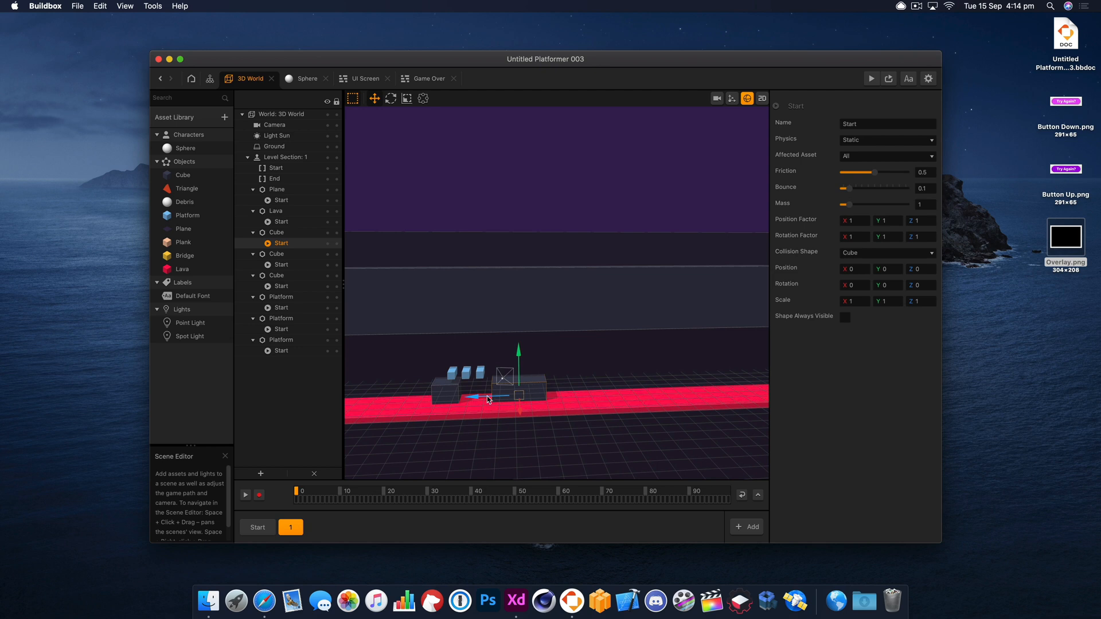
left_click_drag(488, 399, 588, 398)
key("super+z")
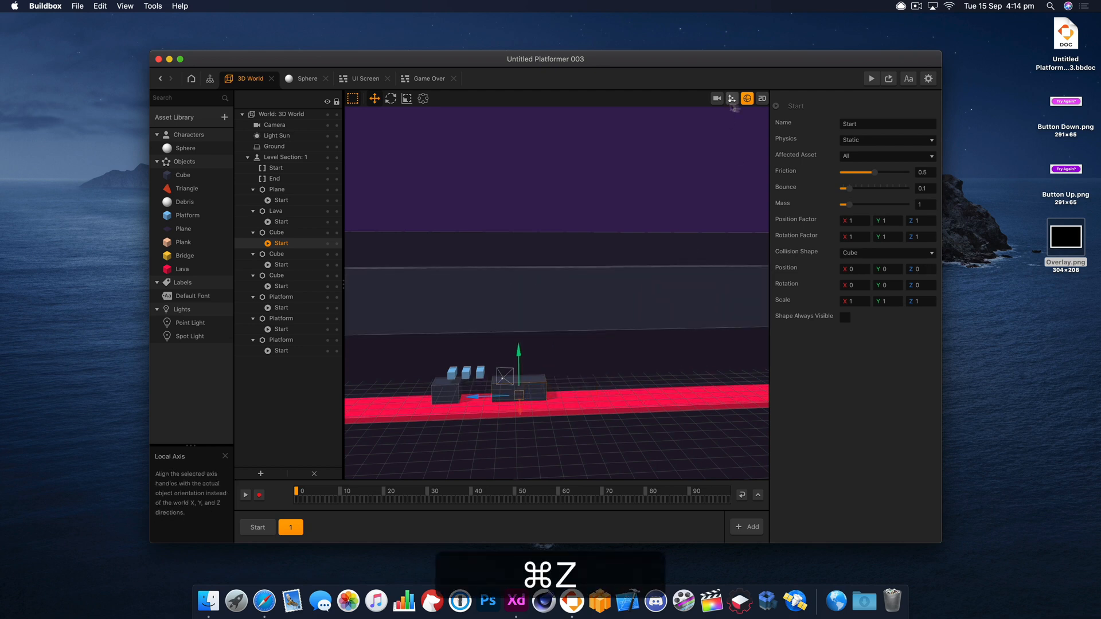
- Turn off the physics shape display and duplicate the larger cube twice along the lava, at about Z -19.8 and -32.5
left_click(747, 98)
left_click(524, 382)
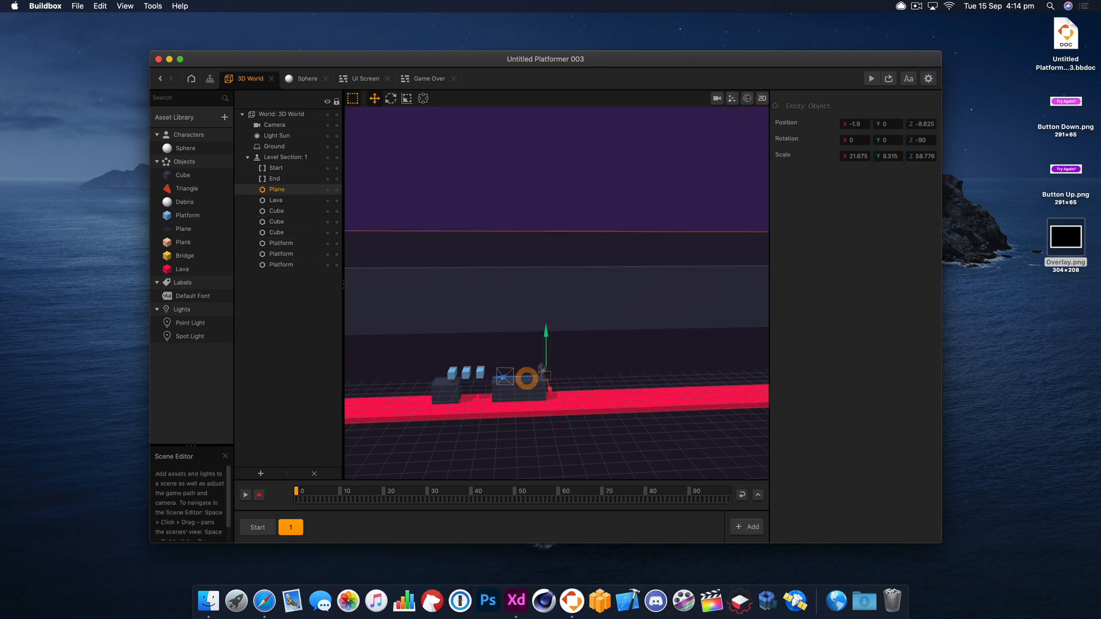
left_click(524, 383)
left_click_drag(483, 395, 671, 391, "alt")
- Move the two duplicated cubes closer to the start along the lava, placing the farther one at about Z -26.2
left_click(613, 381)
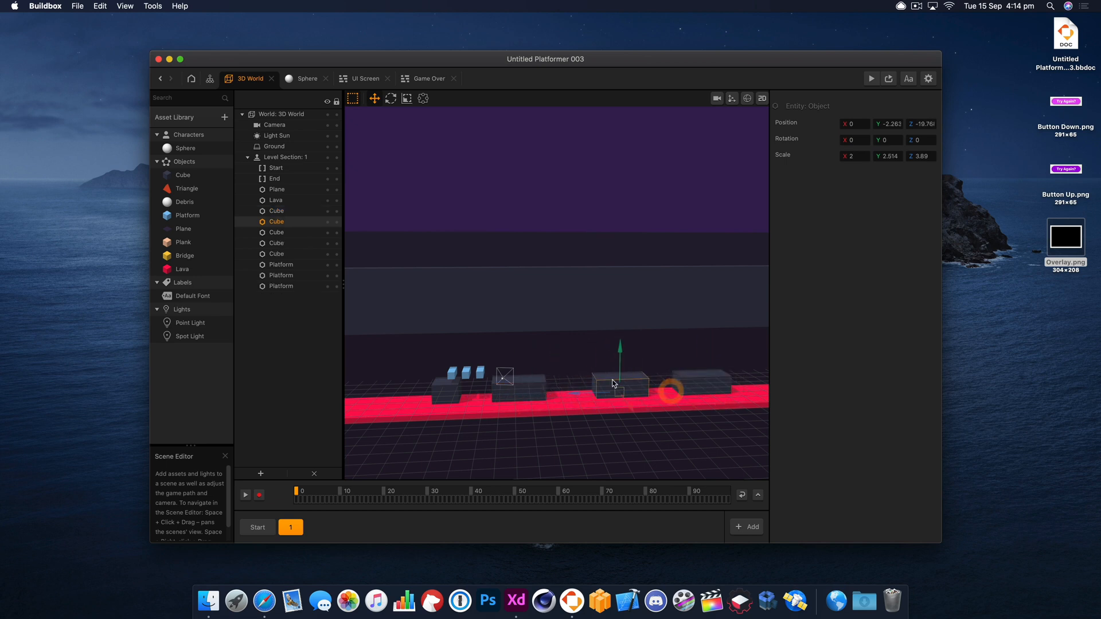
left_click_drag(590, 389, 556, 394)
left_click(688, 383)
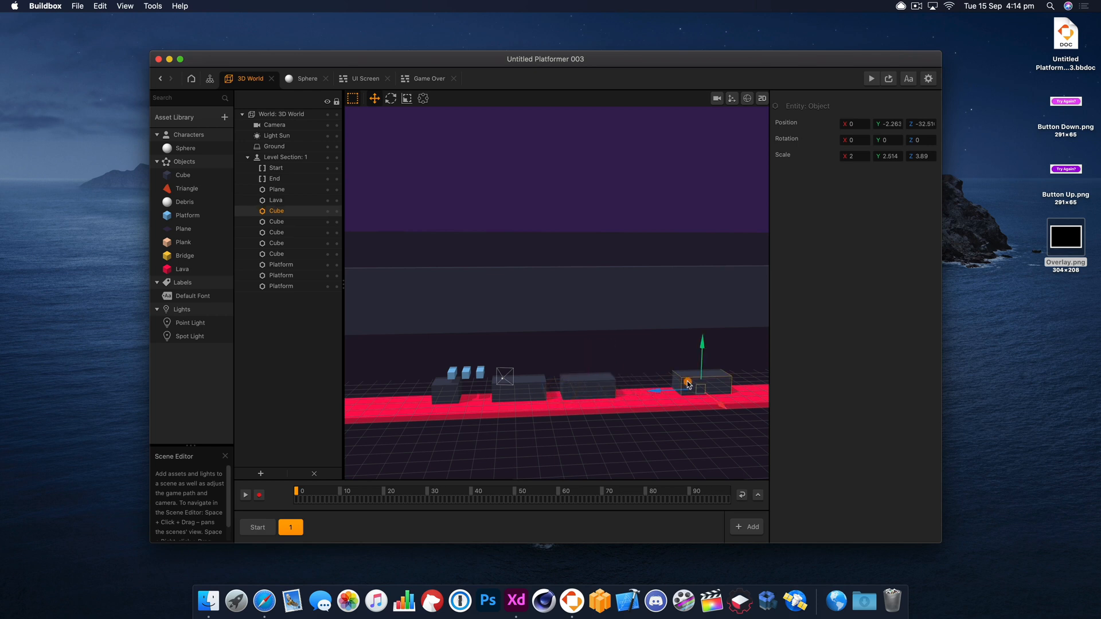
left_click_drag(672, 392, 632, 391)
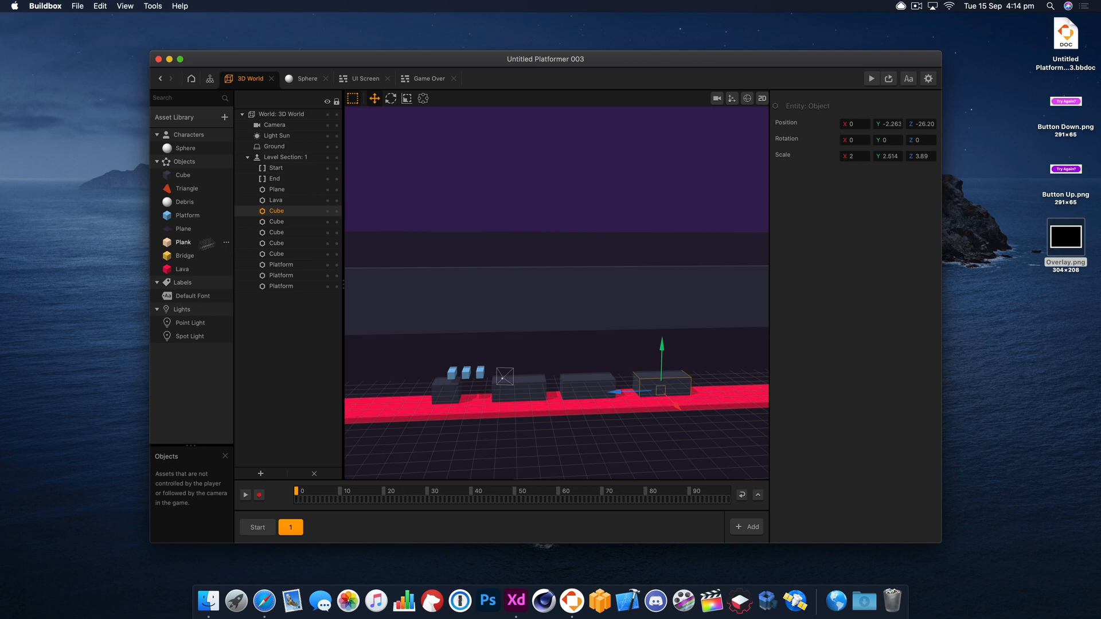
left_click(210, 78)
left_click(558, 315)
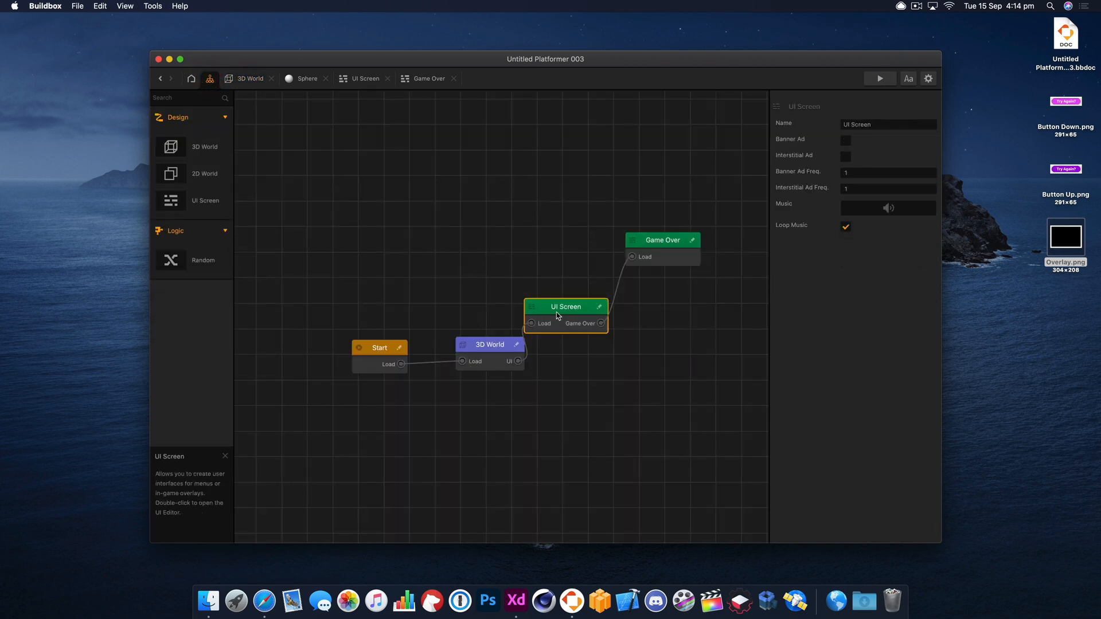
double_click(557, 315)
left_click(255, 79)
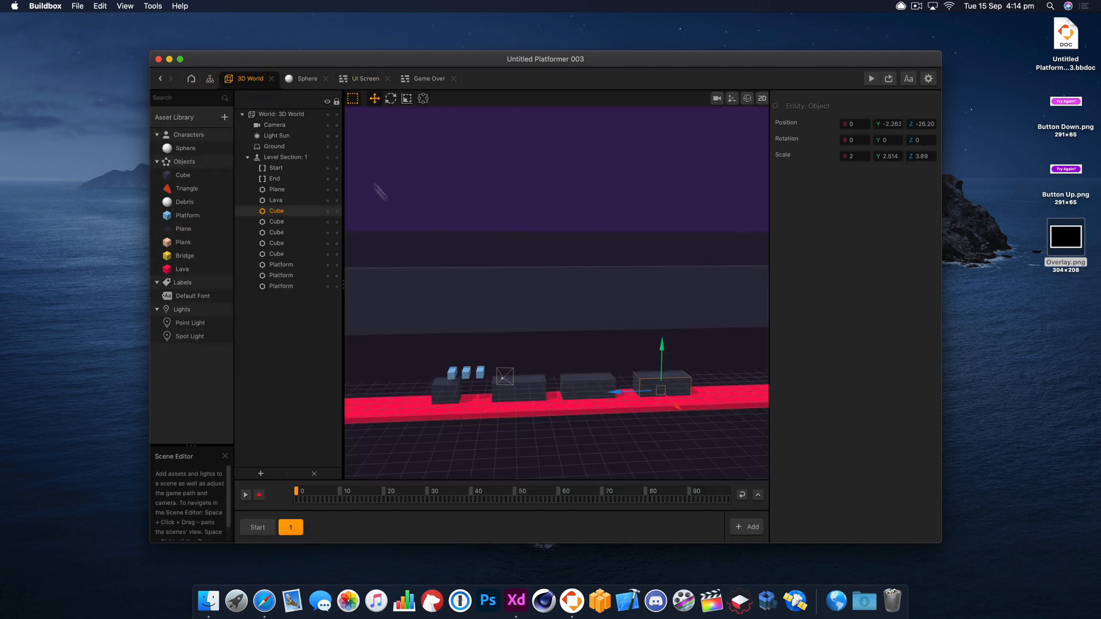
- Copy a triangle from the second block of the Start level section and return to level section 1
left_click(258, 527)
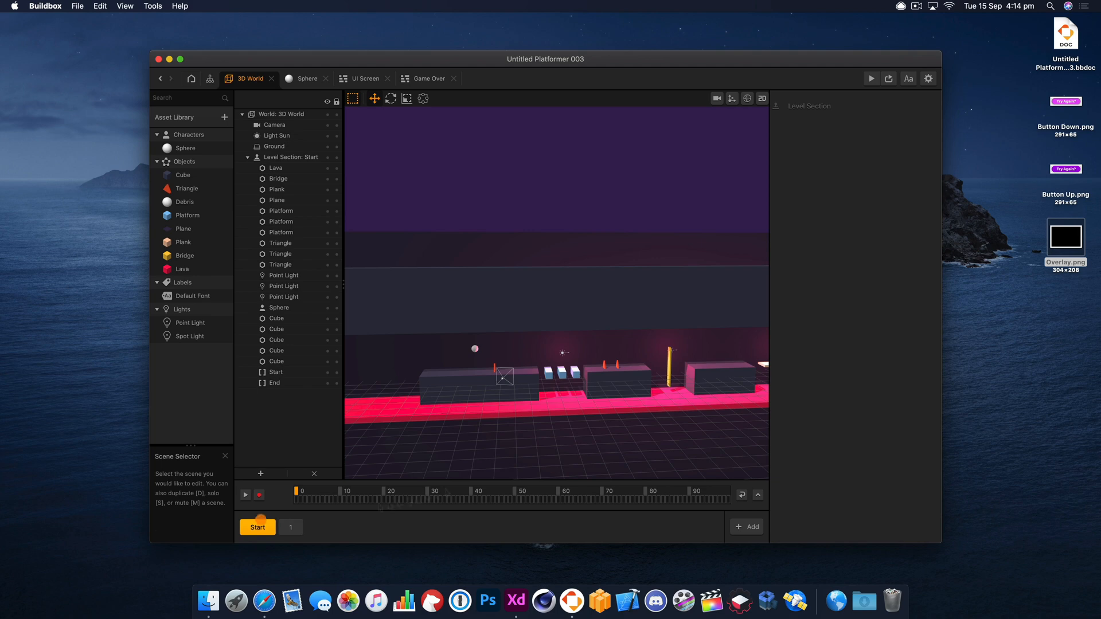
left_click(605, 369)
key("super+c")
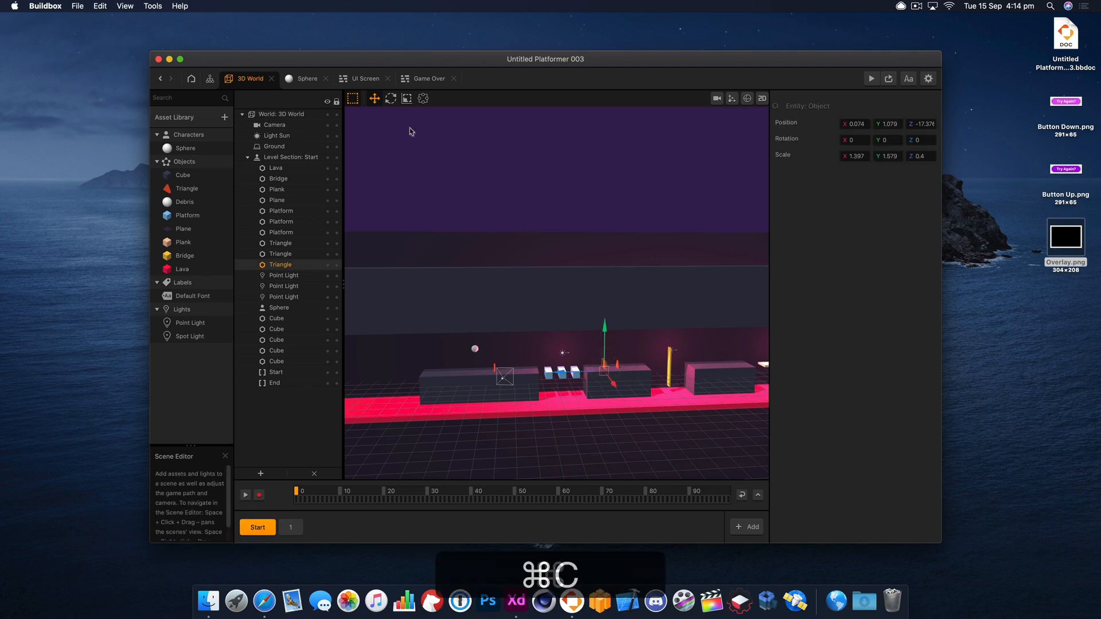
left_click(358, 78)
left_click(281, 79)
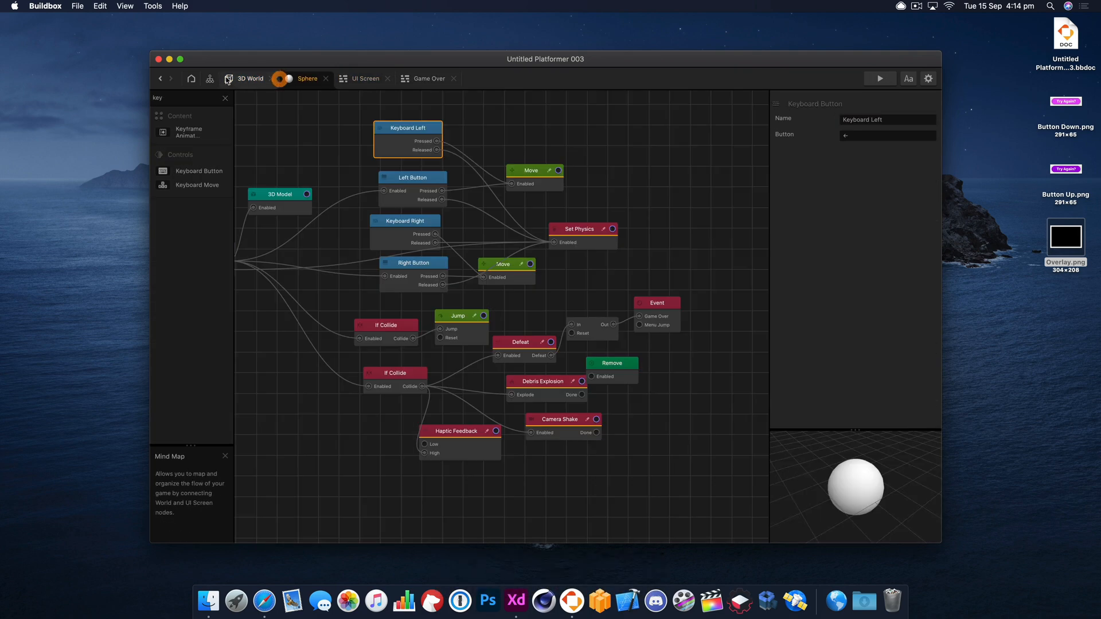
left_click(230, 79)
left_click(301, 532)
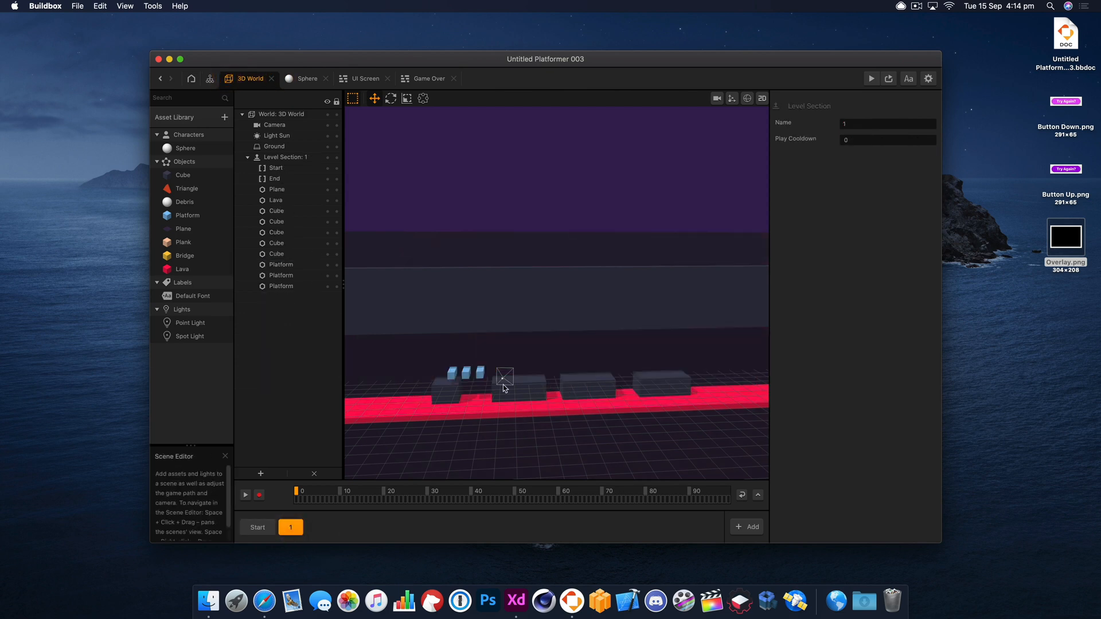
- Paste the triangle and place it on the cube just after the platforms, at about Y 0.06 and Z -2.5
scroll(505, 388, "up", 5)
left_click_drag(522, 406, 543, 344)
scroll(526, 346, "up", 5)
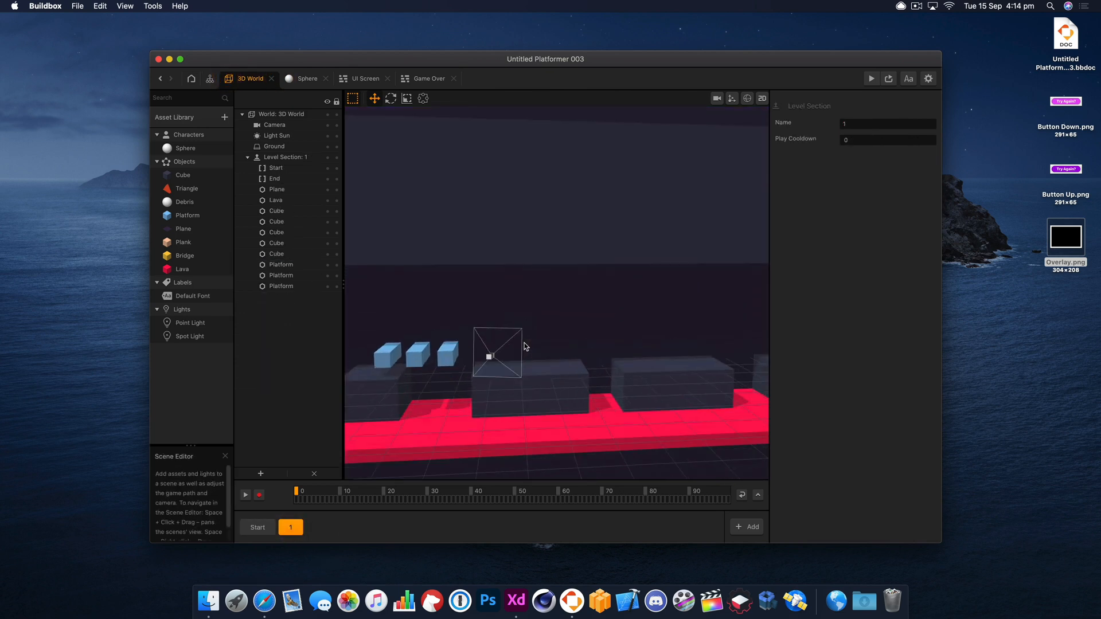
key("super+v")
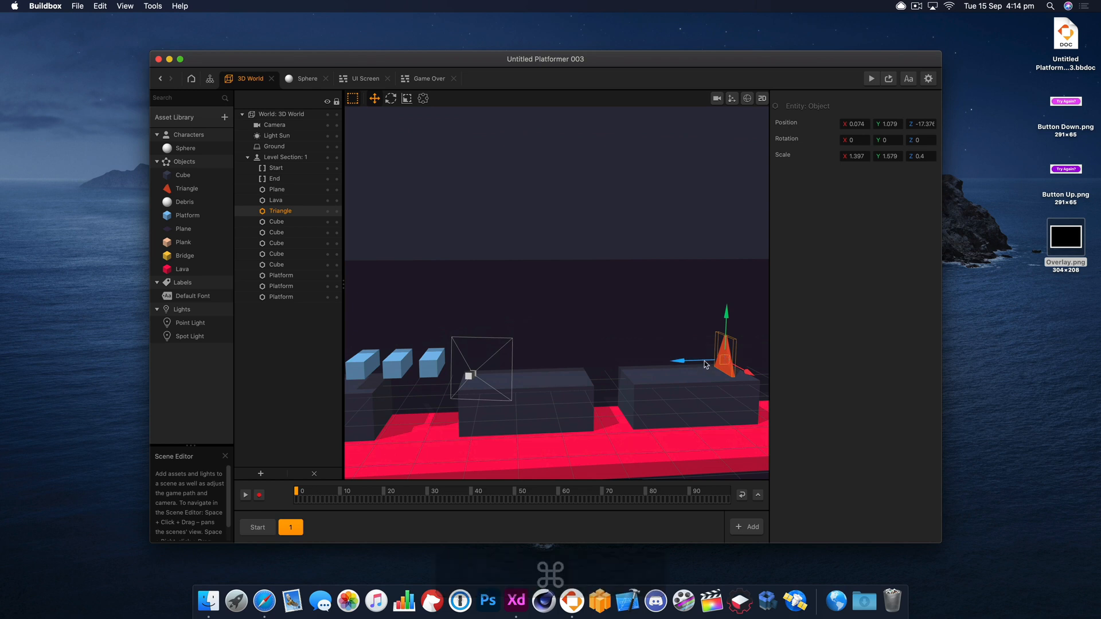
left_click_drag(703, 360, 469, 370)
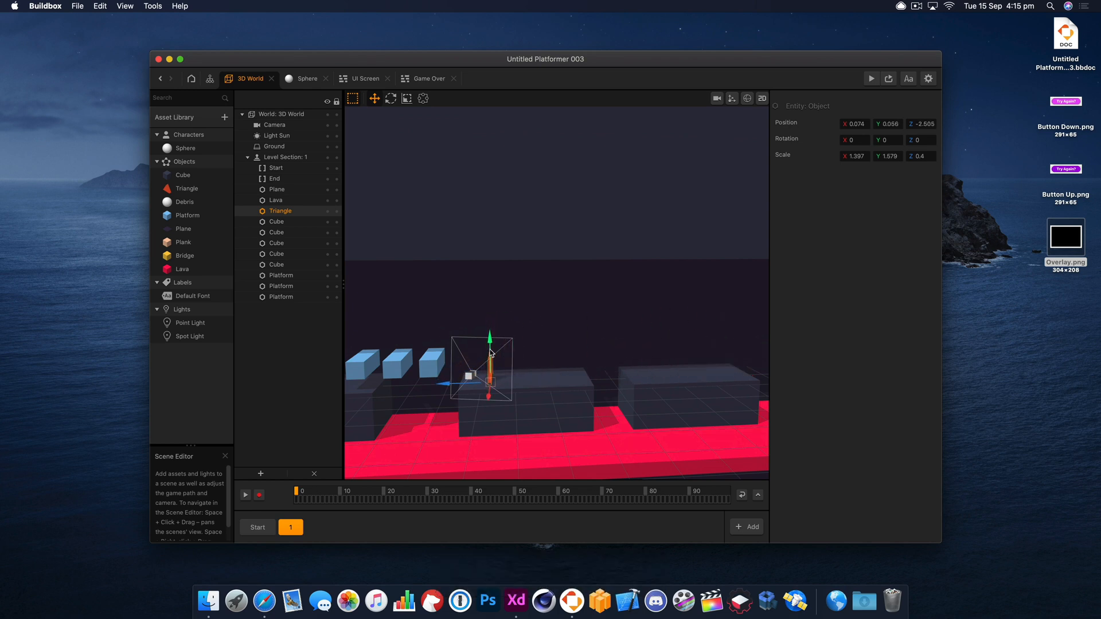
- Duplicate the triangle farther along the same cube and set the copy's X and Y scale to 1
key("super")
key("super+d")
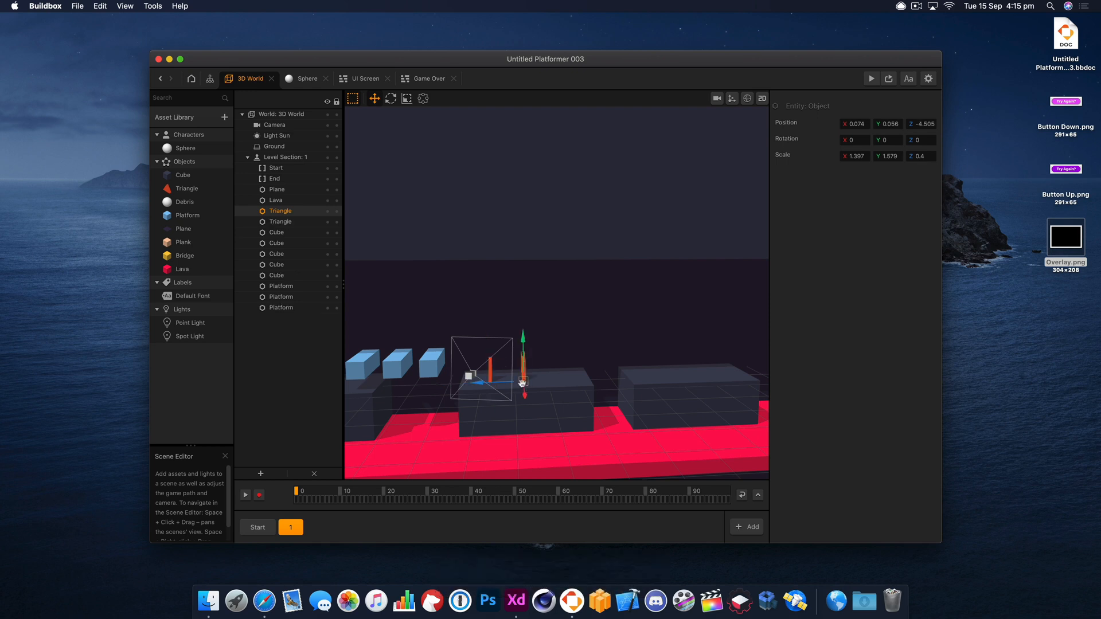
right_click_drag(502, 388, 602, 401)
right_click_drag(474, 449, 547, 406)
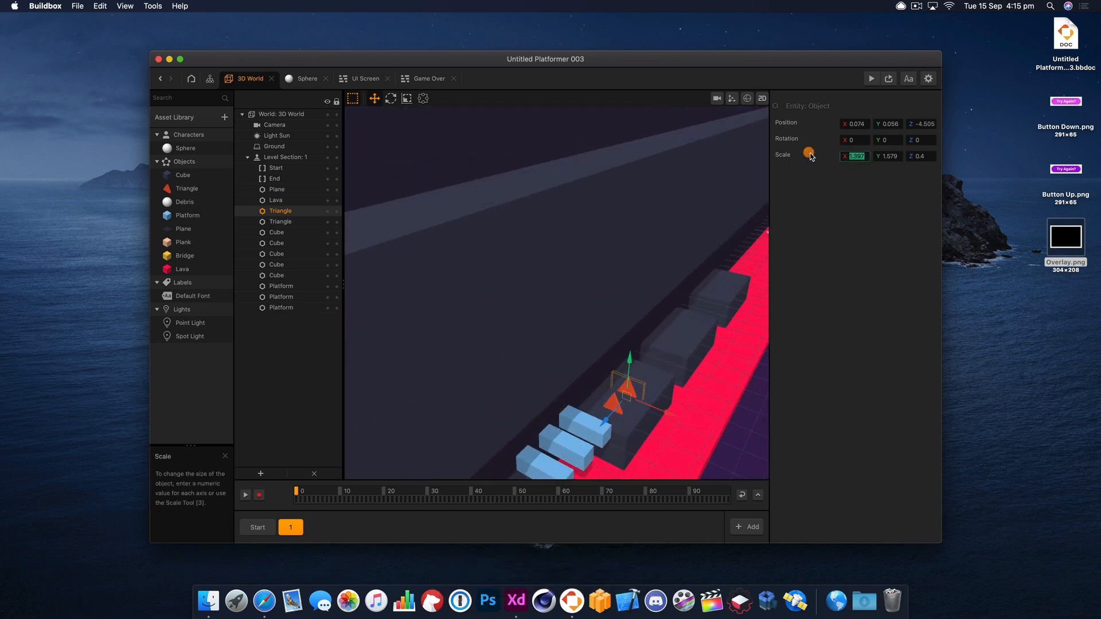
type("1")
key("Tab")
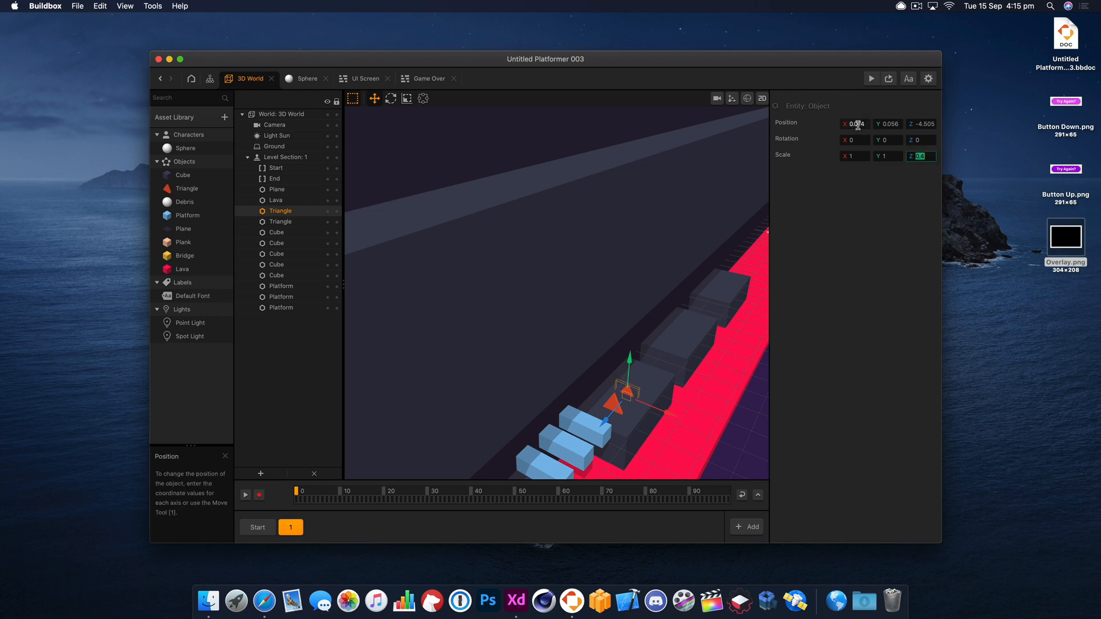
- Position the smaller triangle near the back edge of the cube at X -1.2, Y 0 and Z -6
left_click_drag(658, 414, 610, 395)
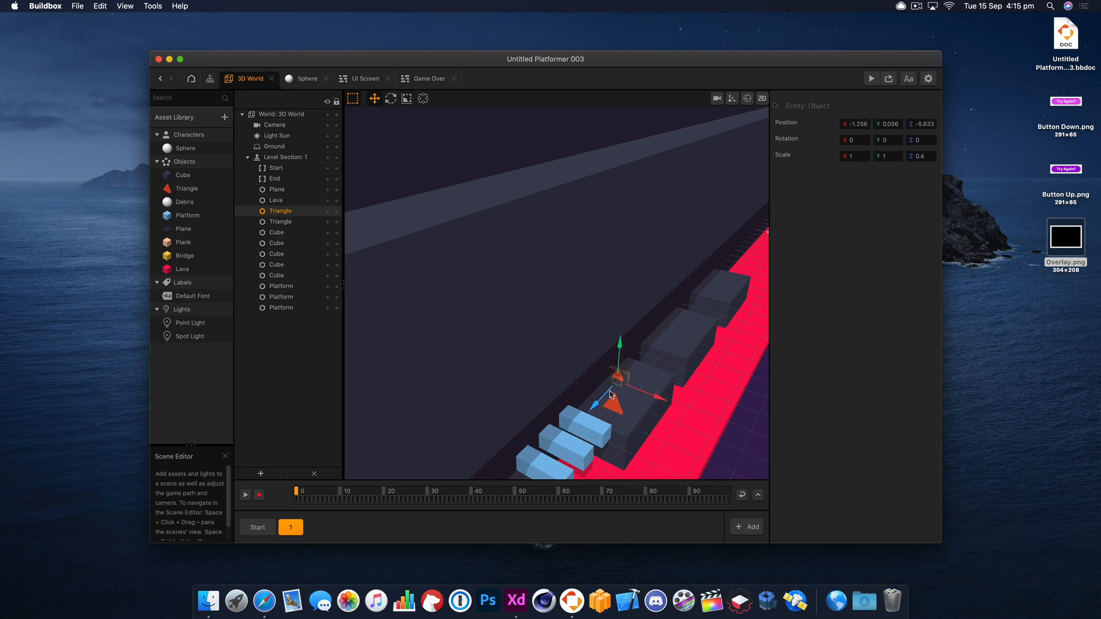
left_click(923, 125)
key("cmd+a")
type("-6")
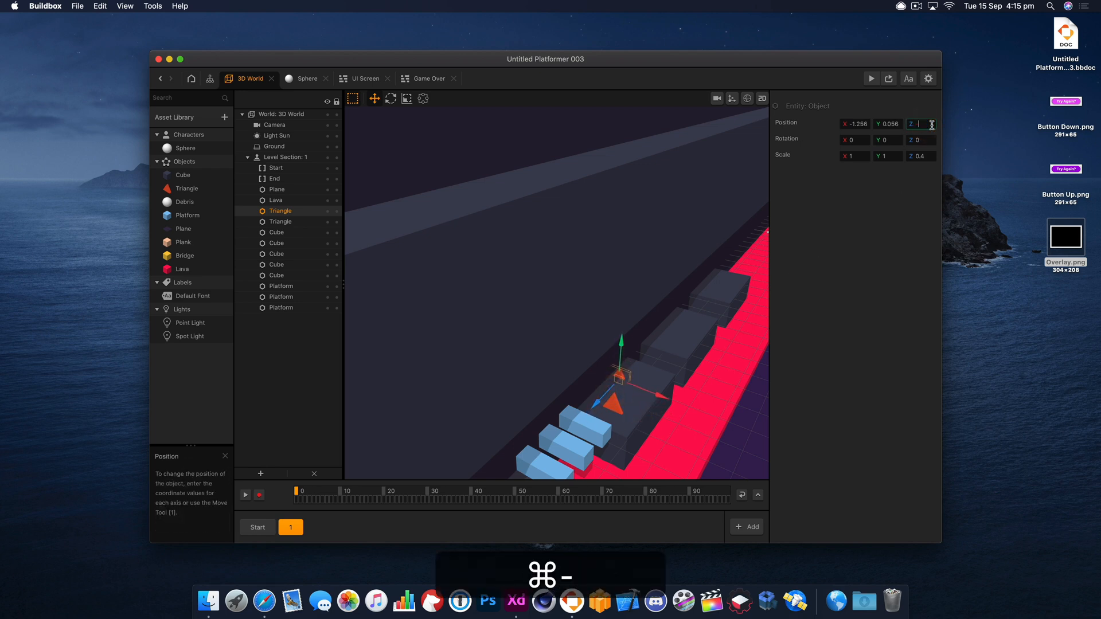
left_click(887, 123)
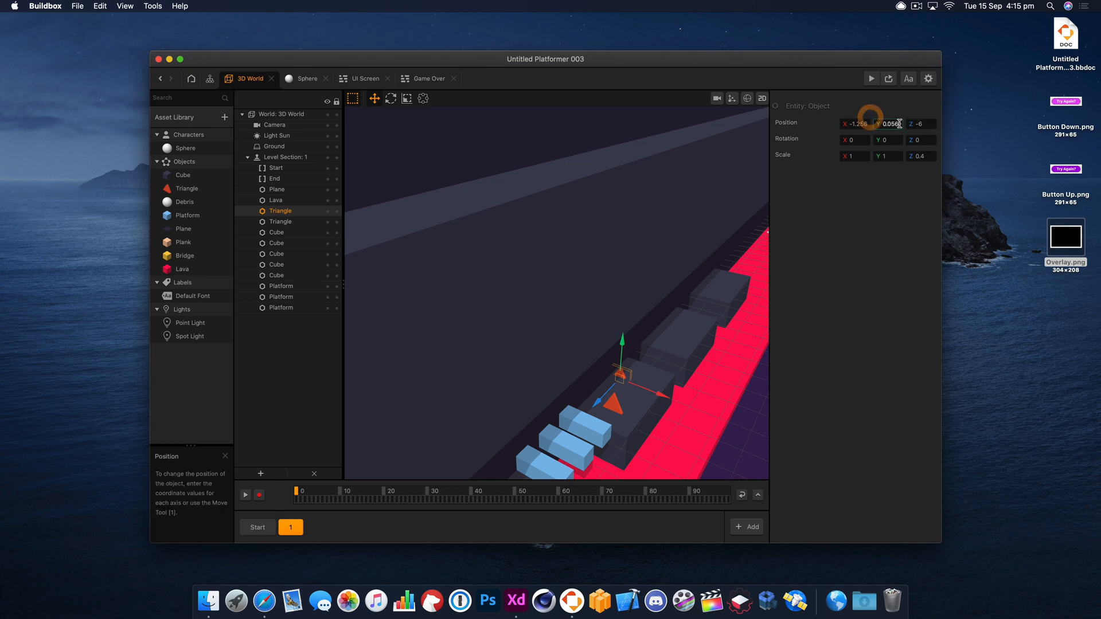
key("cmd+a")
type("0")
left_click(863, 124)
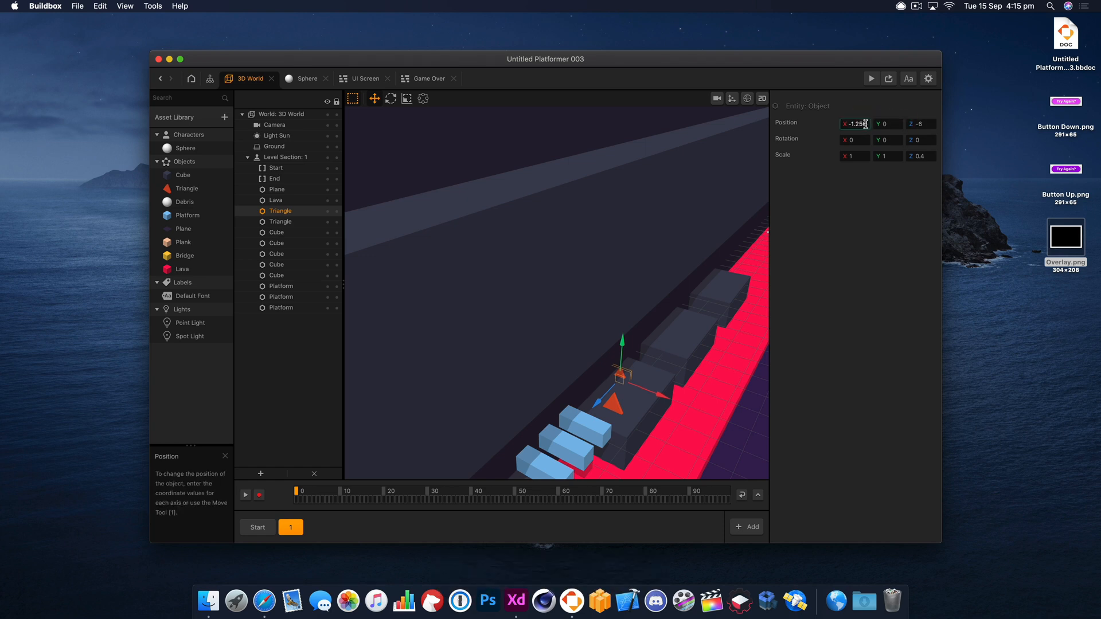
key("cmd+a")
type("-1.2")
left_click(759, 395)
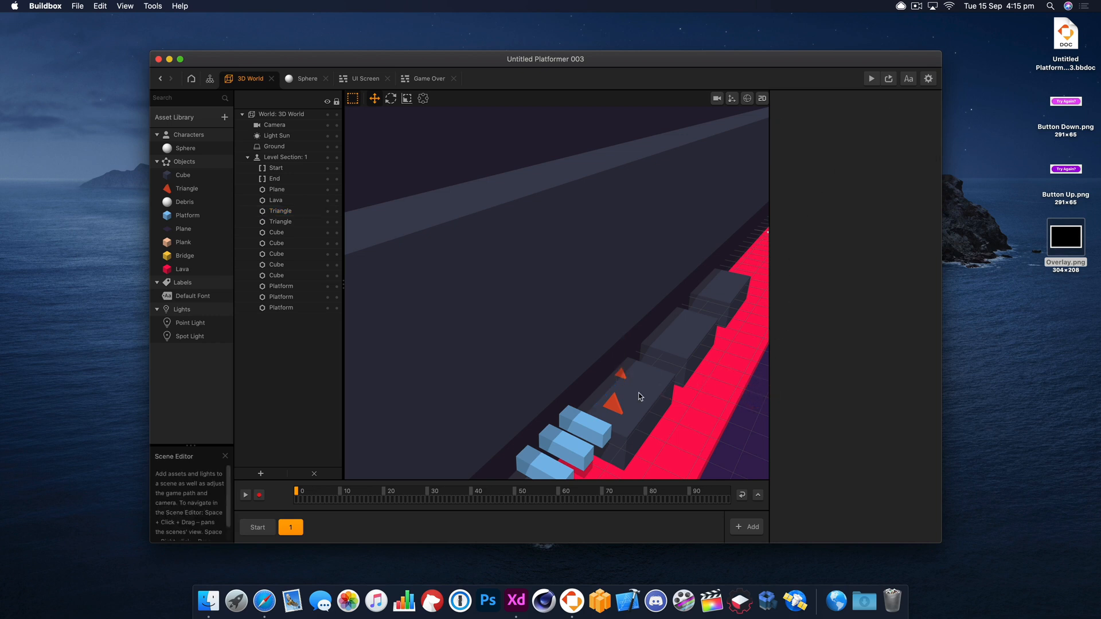
- Duplicate the small triangle twice across the cube's width, at about X -0.1 and X 1.0, to form a row of three
left_click(616, 377)
left_click(621, 376)
right_click_drag(661, 398, 626, 388)
key("super+d")
key("super+d")
key("super+z")
left_click(561, 361)
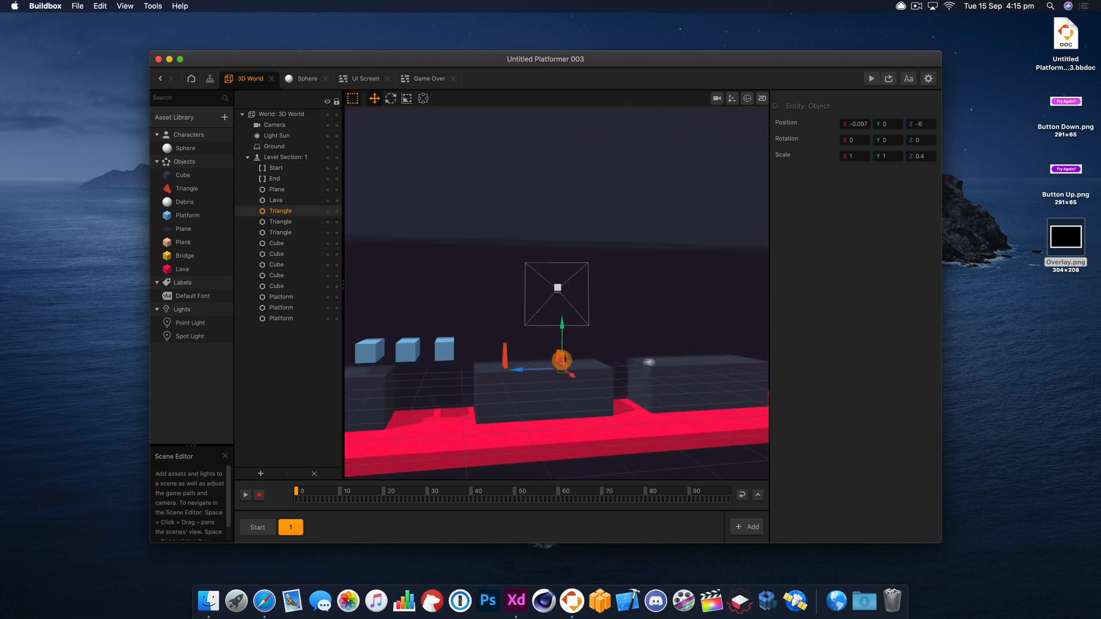
right_click_drag(561, 361, 694, 395)
key("super+d")
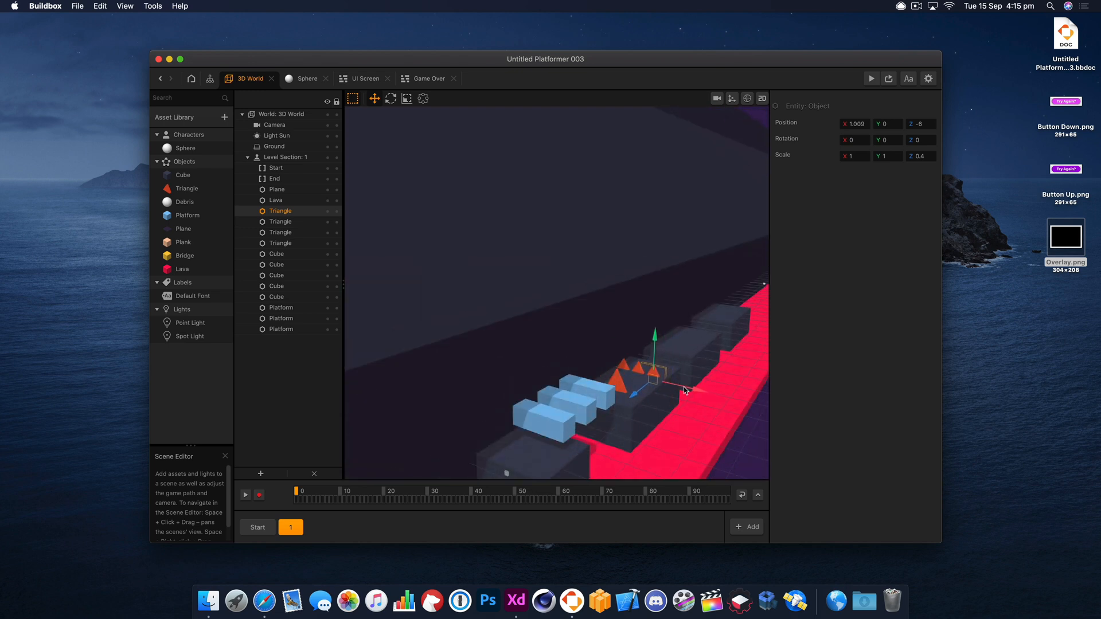
left_click_drag(684, 387, 683, 389)
- Check the spikes in a game preview, close it and delete the larger triangle
left_click(871, 78)
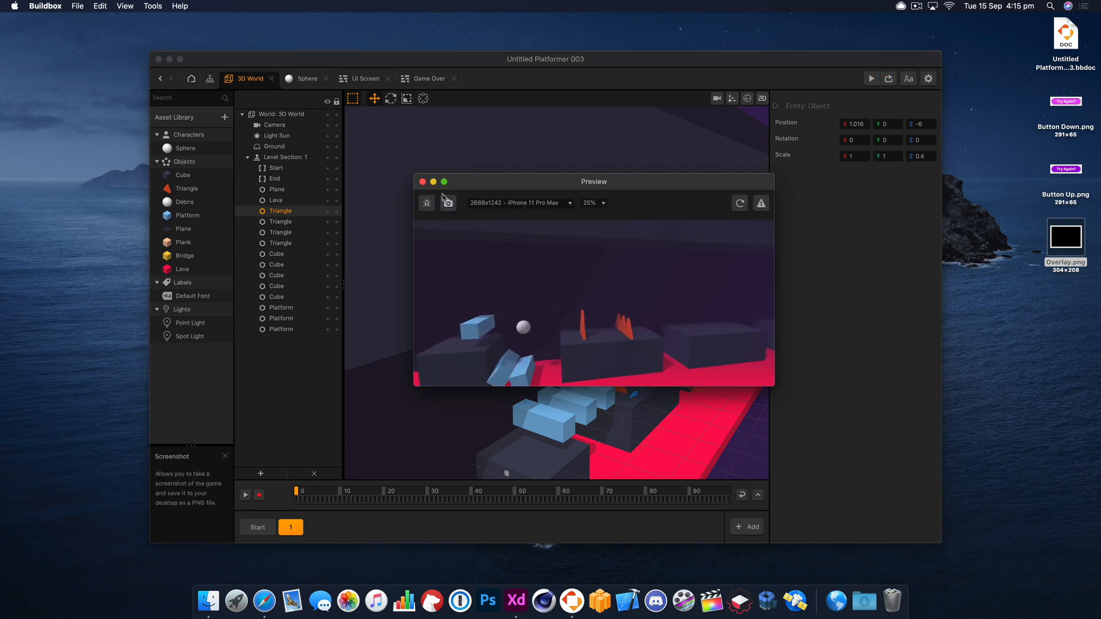
left_click(422, 181)
key("BackSpace")
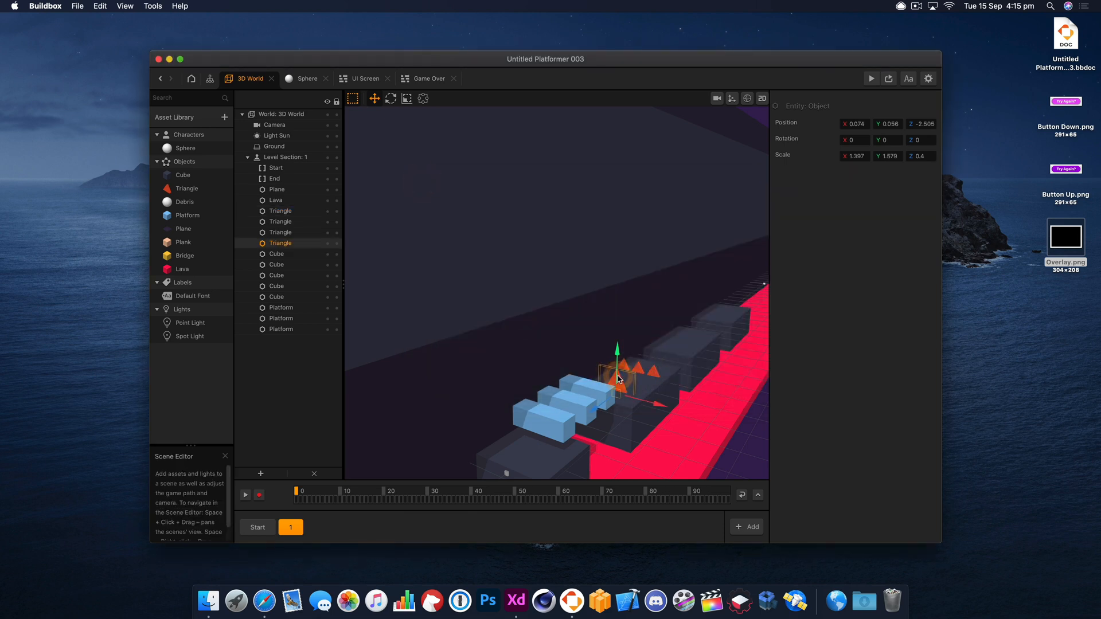
- Select all three small triangles and lower them into the cube to about Y -0.23
left_click(646, 373, "shift")
left_click(637, 368, "shift")
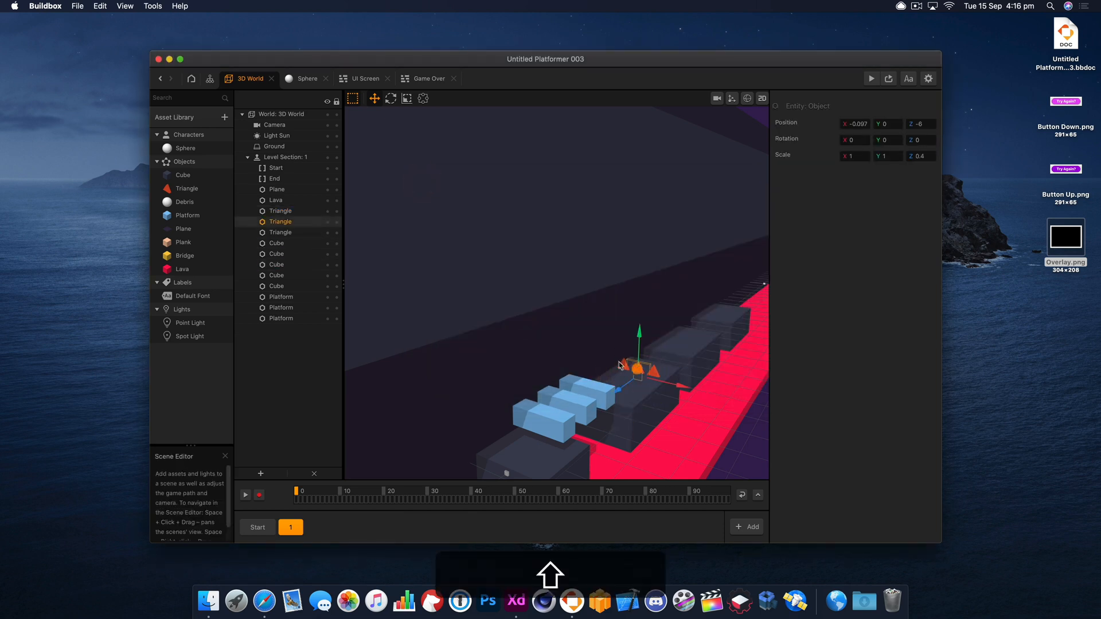
left_click(621, 362, "shift")
left_click(624, 367)
left_click(638, 370, "shift")
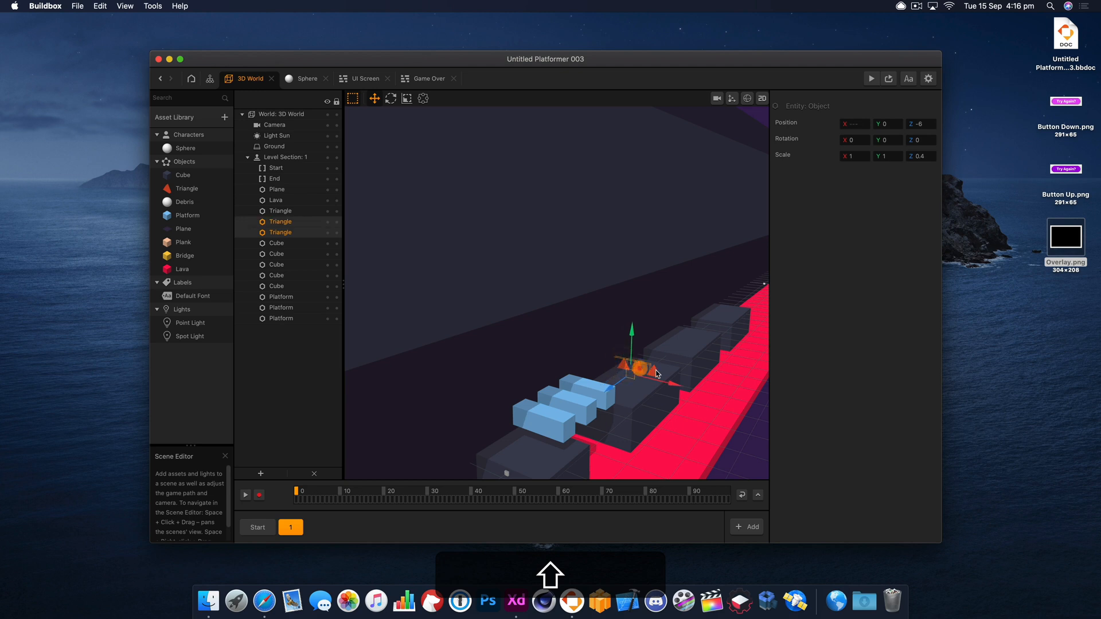
left_click(655, 371, "shift")
left_click_drag(640, 354, 641, 358)
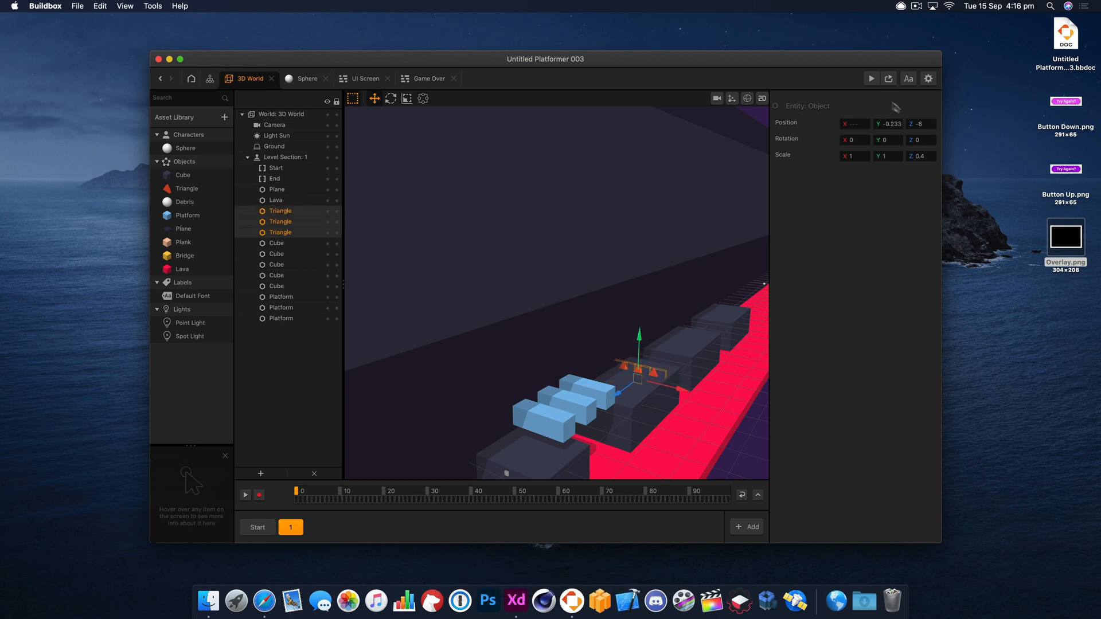
- Play the game preview through level section 1 to test jumping over the lowered triangles, and close it
left_click(871, 79)
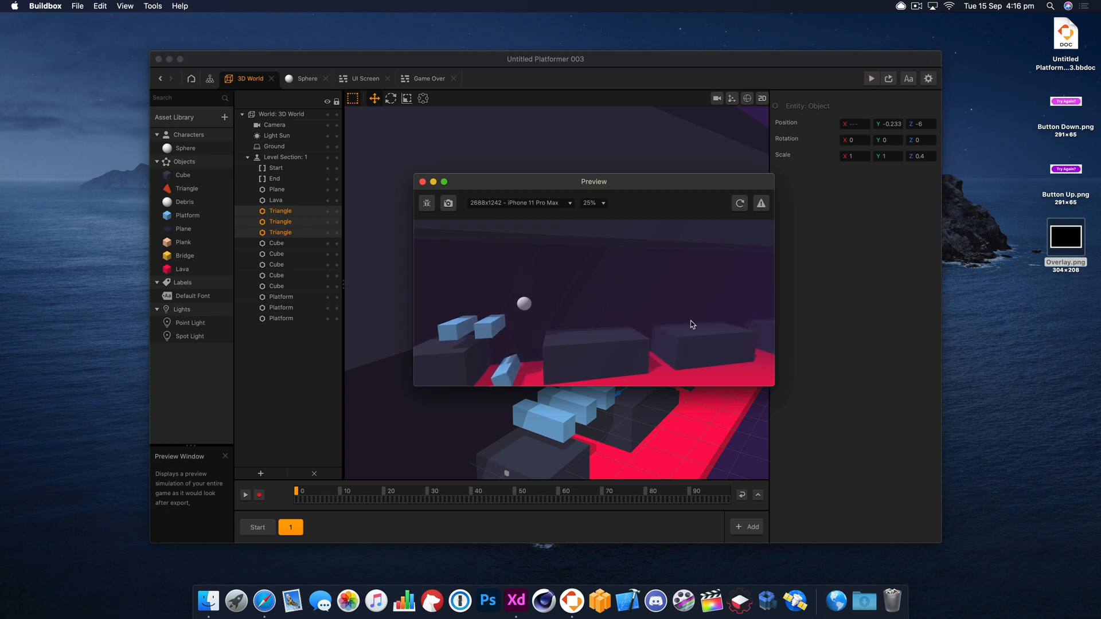
left_click(602, 321)
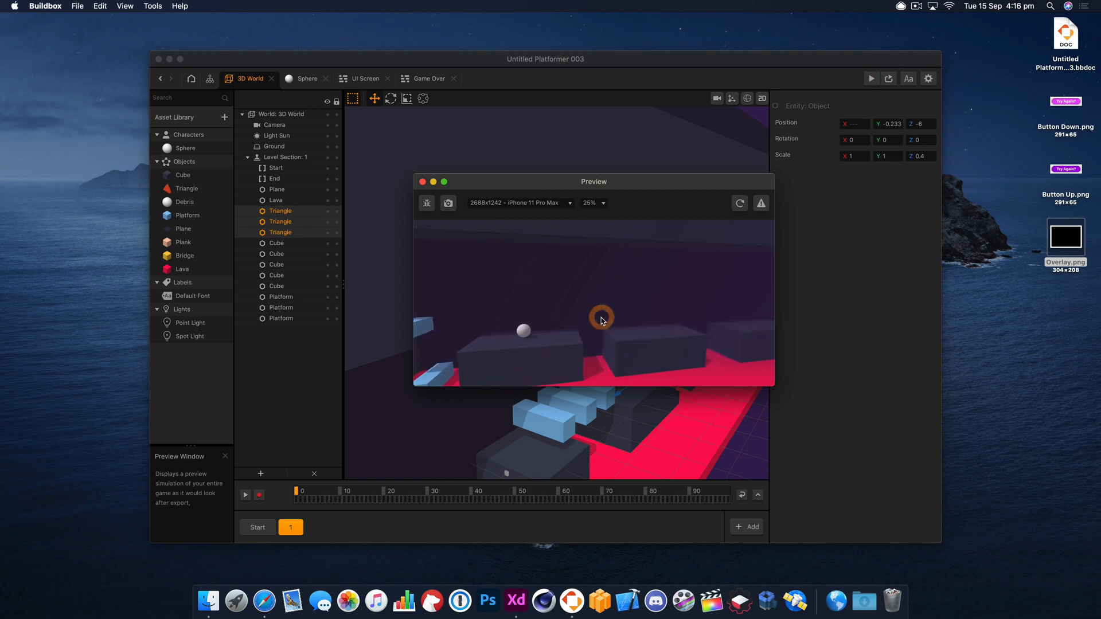
left_click(601, 321)
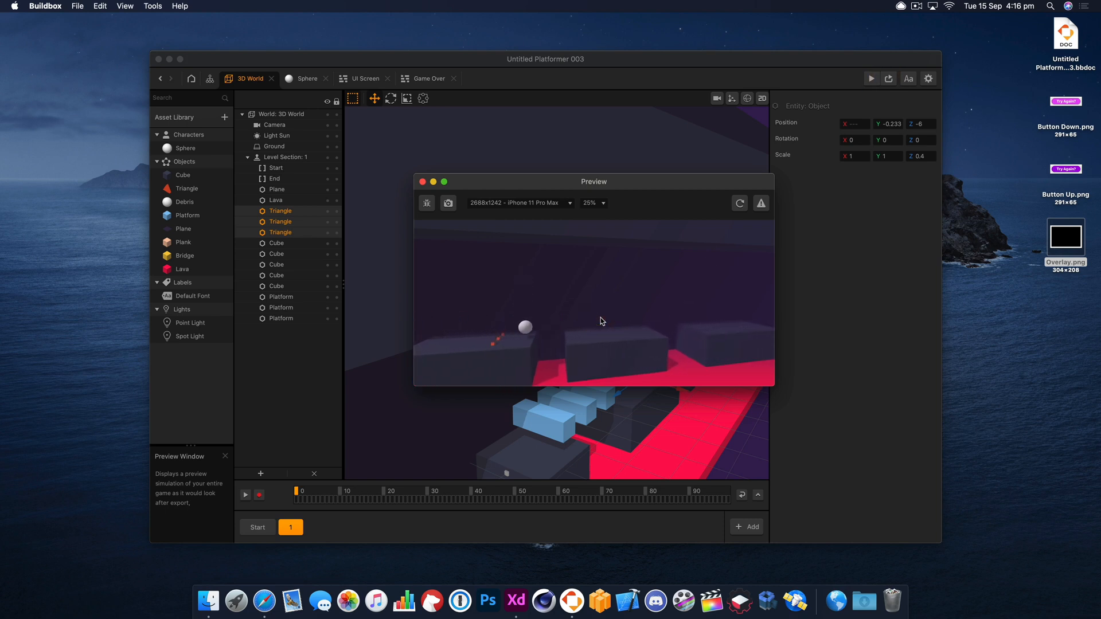
left_click(601, 320)
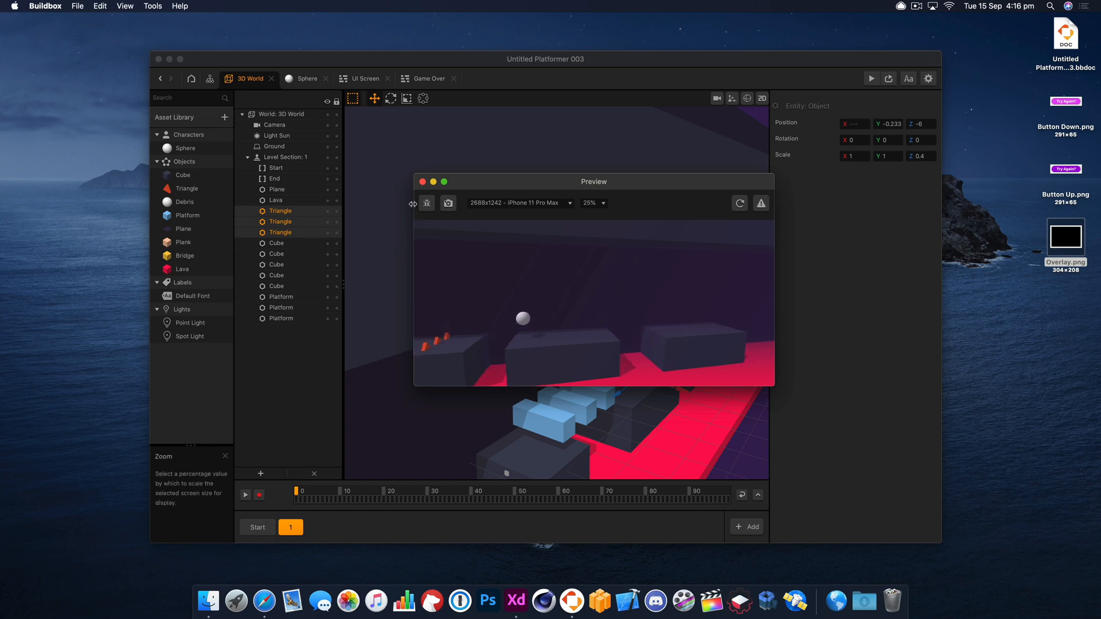
left_click(422, 182)
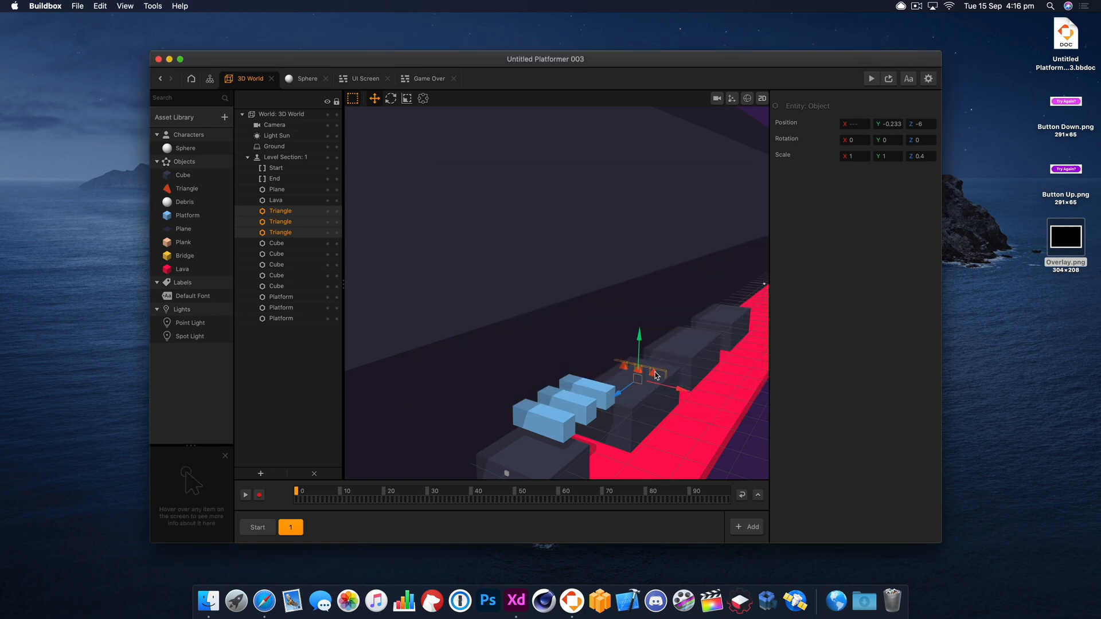
- Duplicate the row of three small triangles as a second row on the same cube at Z -8
right_click_drag(664, 388, 671, 365)
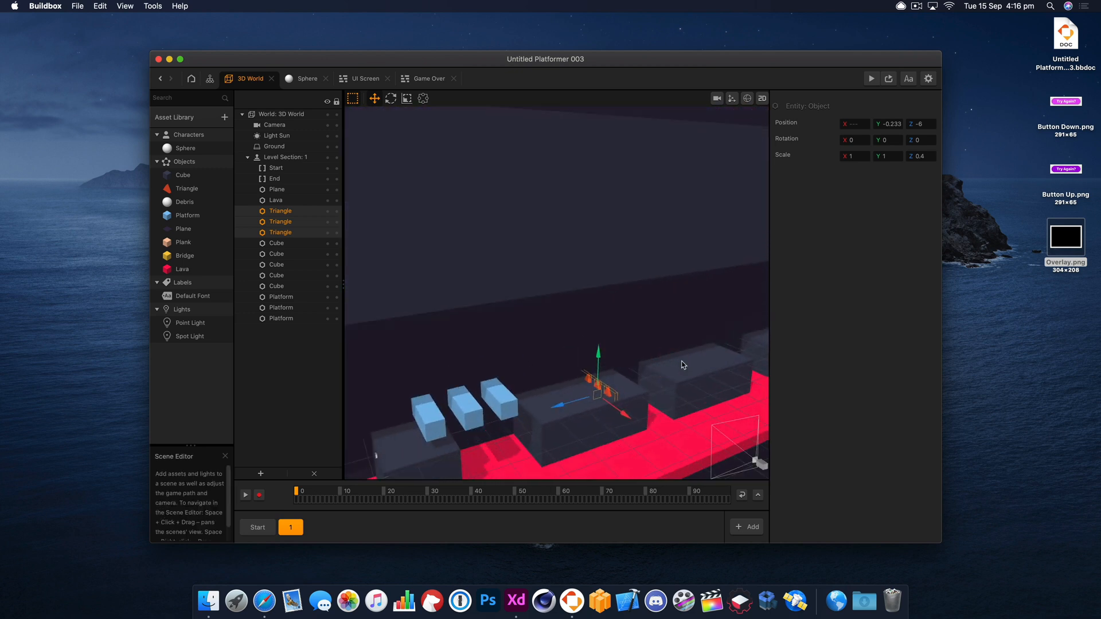
left_click(642, 394)
left_click(608, 392)
left_click(596, 384, "shift")
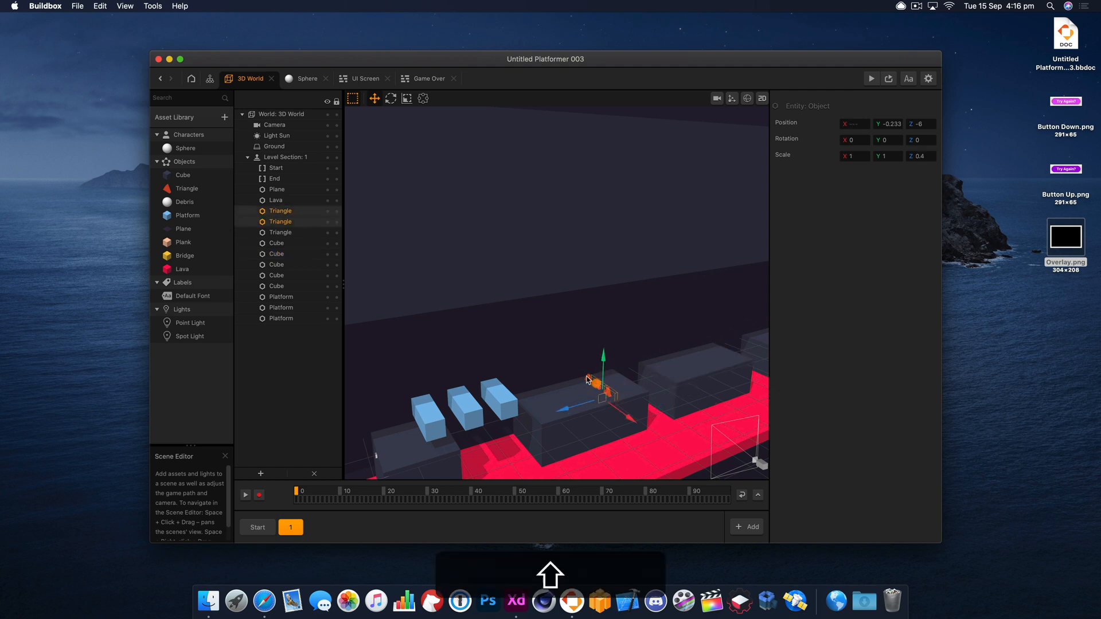
left_click(589, 381, "shift")
key("shift+d")
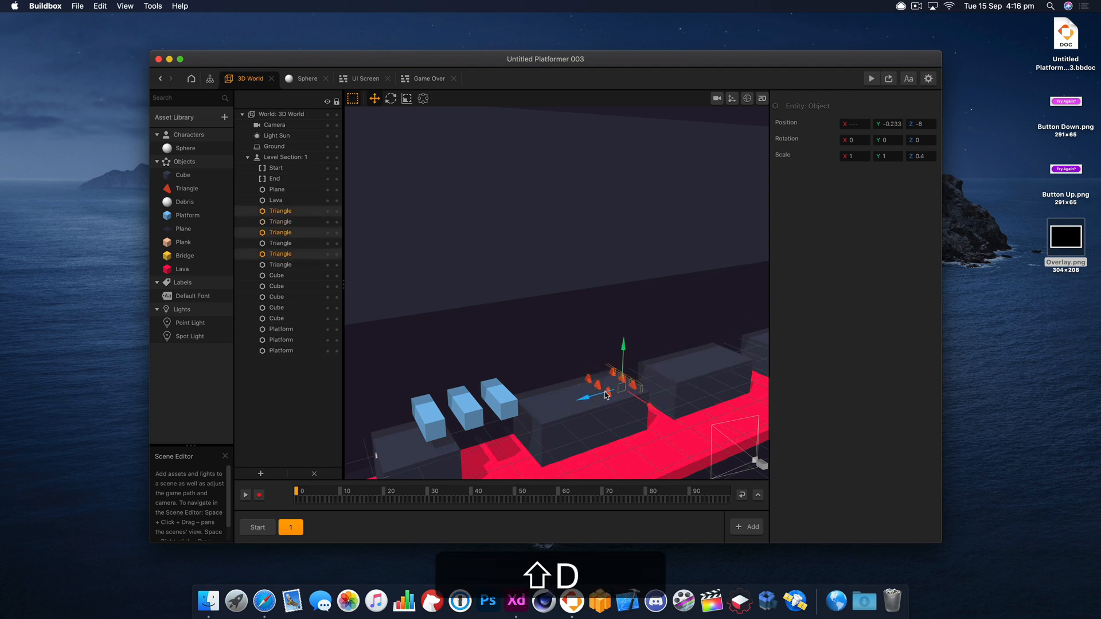
- Move the second row of triangles onto the next cube and duplicate it as another row at about Z -15.1
left_click_drag(589, 381, 673, 377)
key("shift+d")
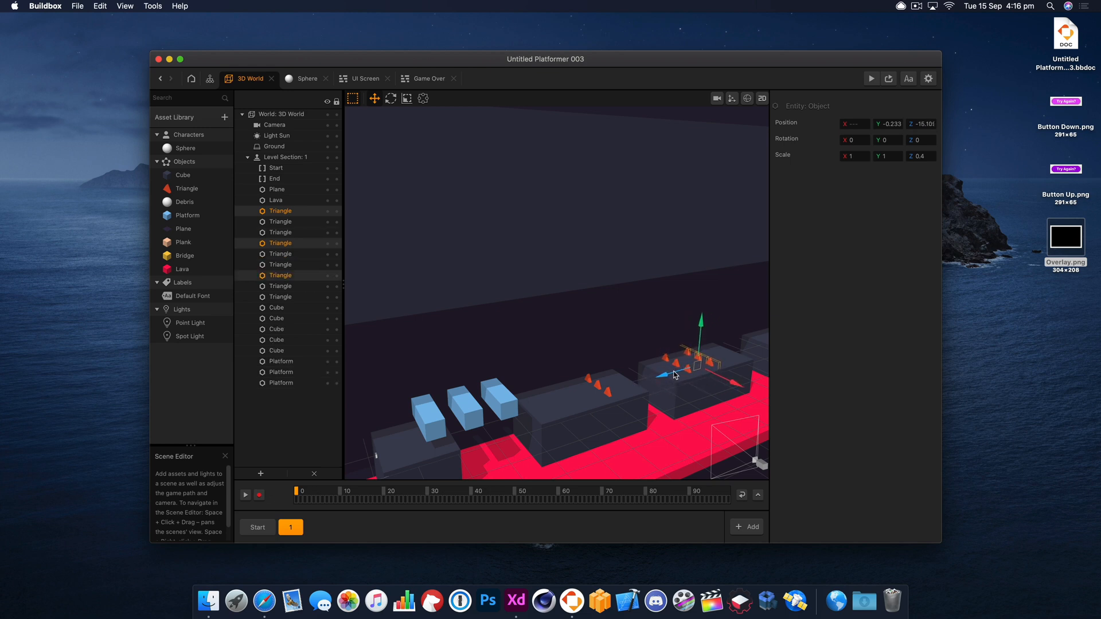
- Lower the last platform to about Y -0.2 and the middle one to about Y 0.29, and delete the first platform
right_click_drag(706, 384, 691, 383)
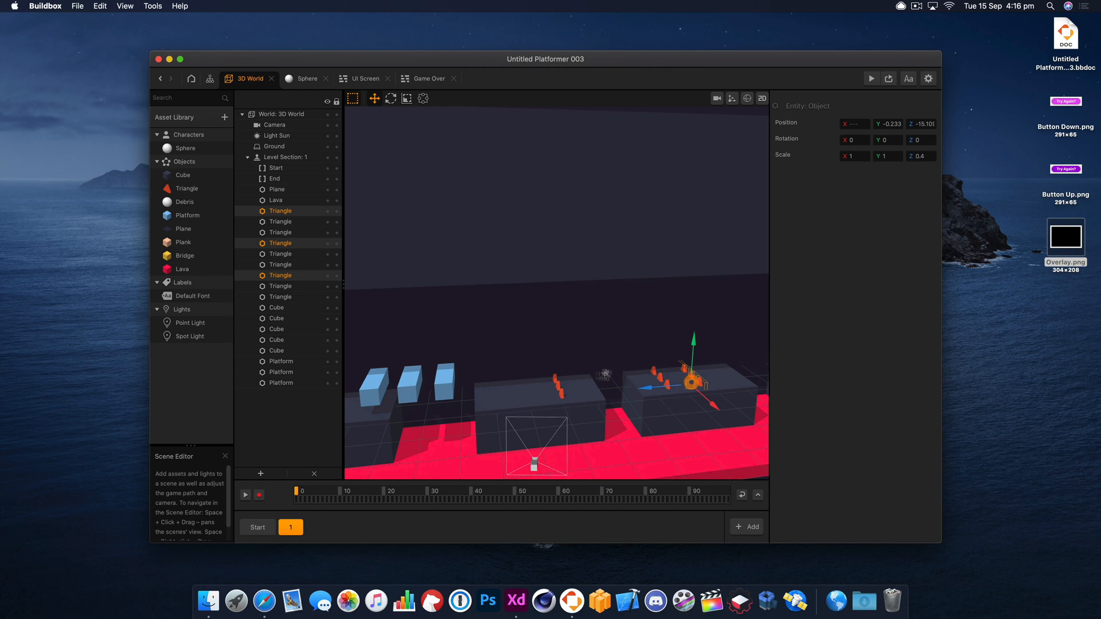
left_click(451, 387)
left_click_drag(447, 366, 409, 379)
left_click(410, 377)
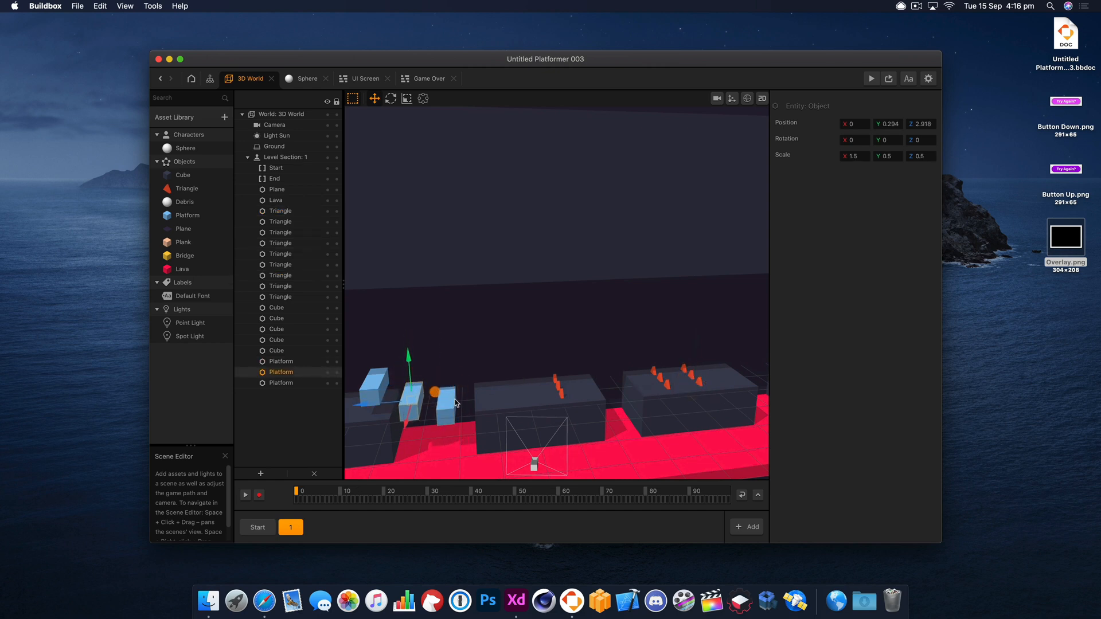
left_click(371, 385)
key("Delete")
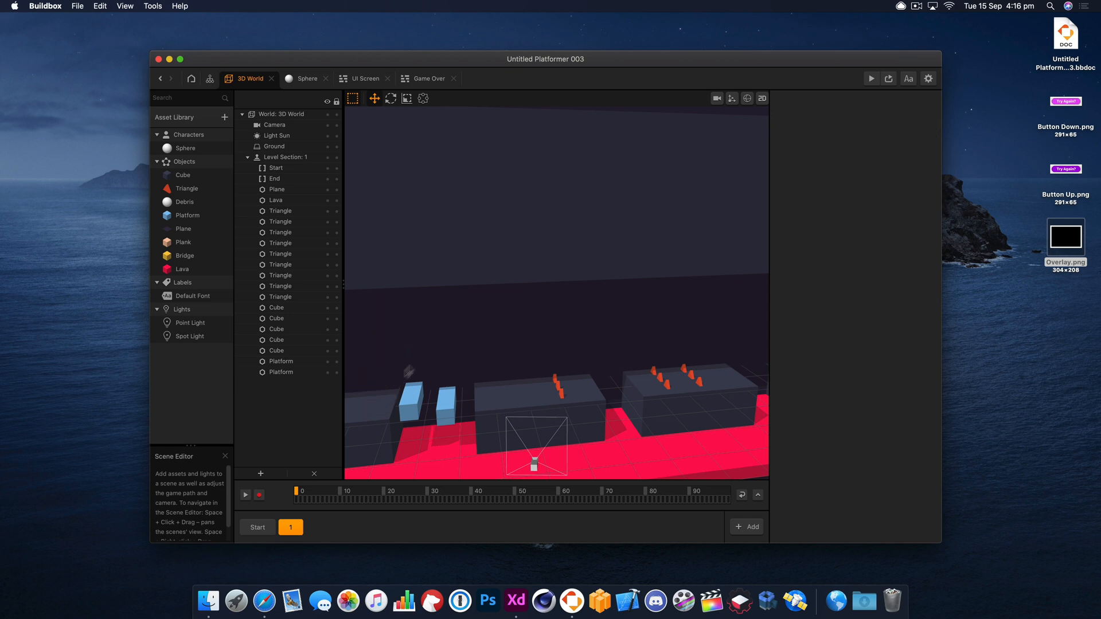
- Check the rearranged platforms and spikes in a game preview and close it
left_click_drag(434, 357, 457, 359)
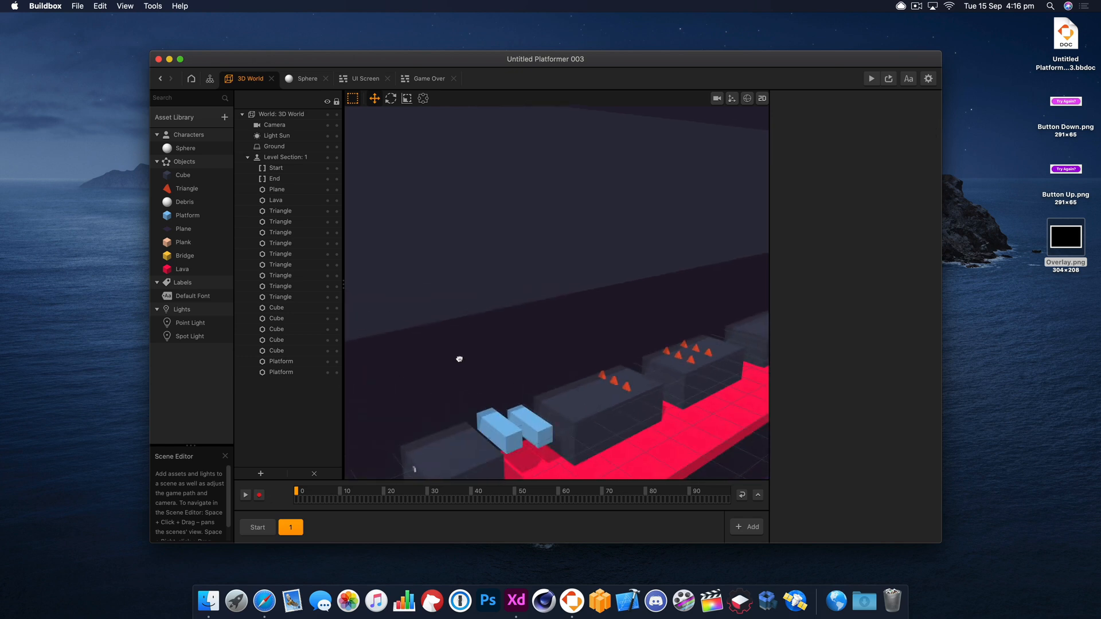
left_click(871, 78)
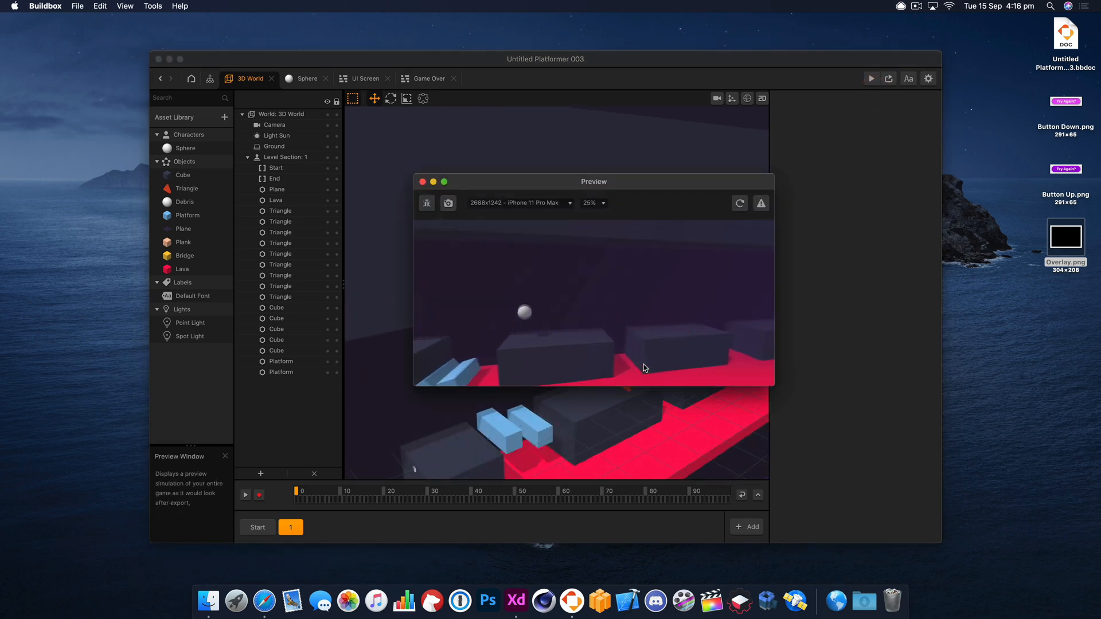
left_click(422, 182)
- Shorten the cube under the single row of triangles along Z, pulling its near end away from the platforms
left_click(562, 416)
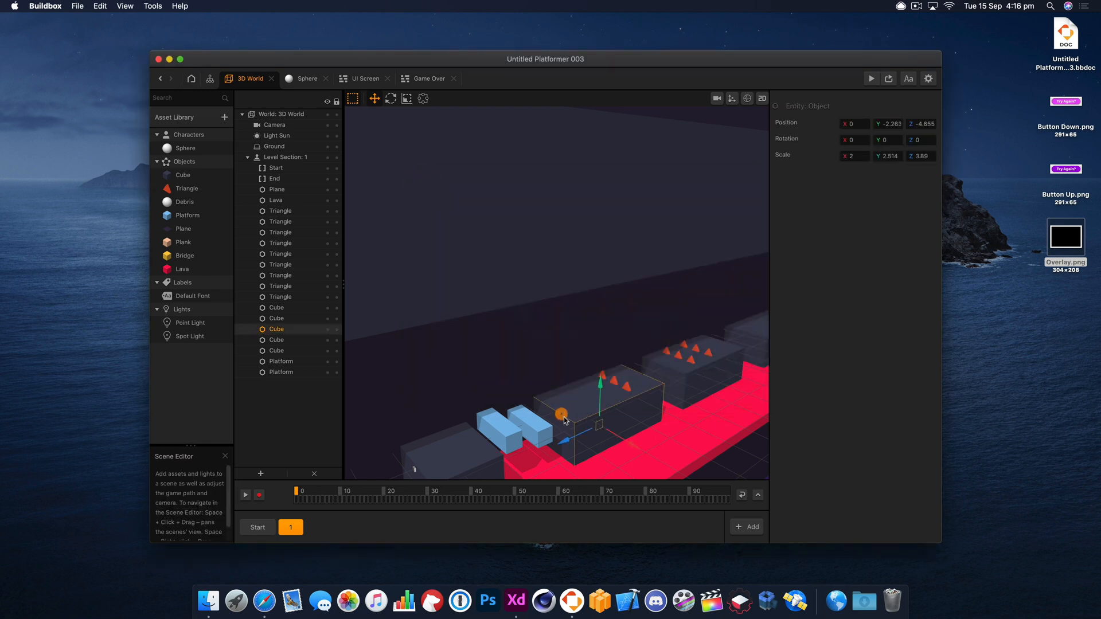
right_click_drag(602, 435, 622, 397)
left_click(406, 98)
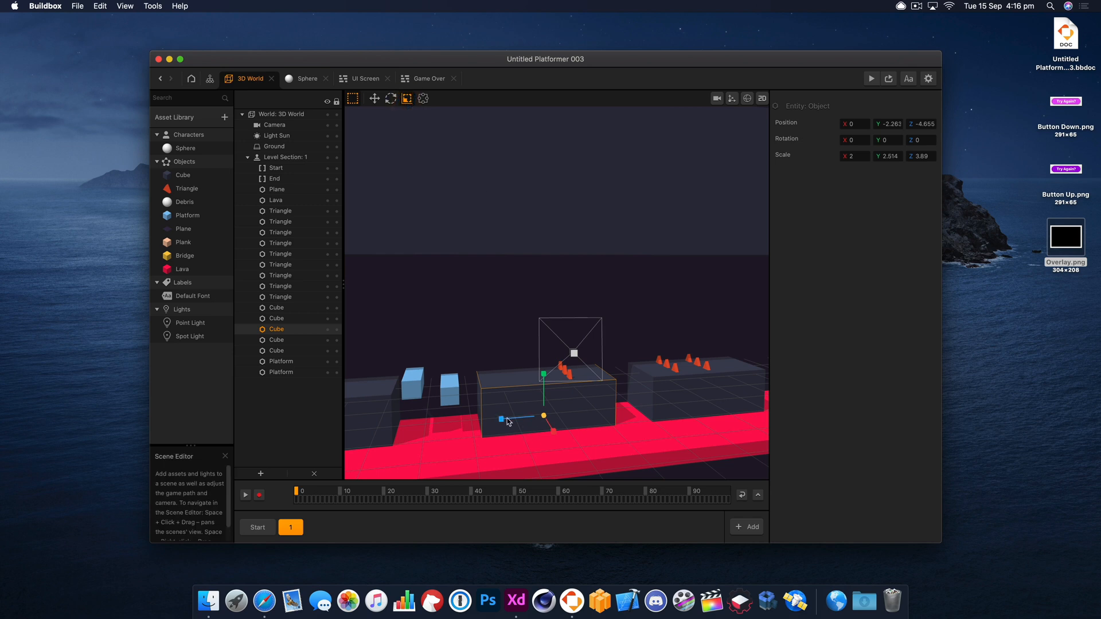
left_click_drag(502, 422, 548, 419)
key("w")
- Move the lower platform to about Z -2.75 and the upper platform to about Z -0.87, closer to the shortened cube
left_click(453, 388)
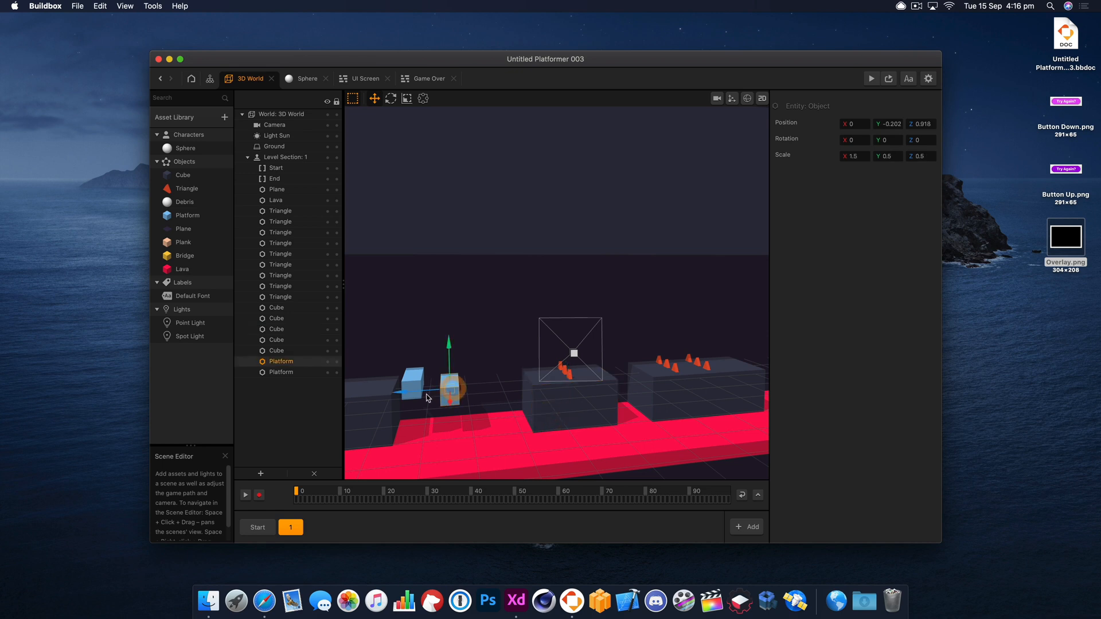
left_click_drag(427, 391, 490, 390)
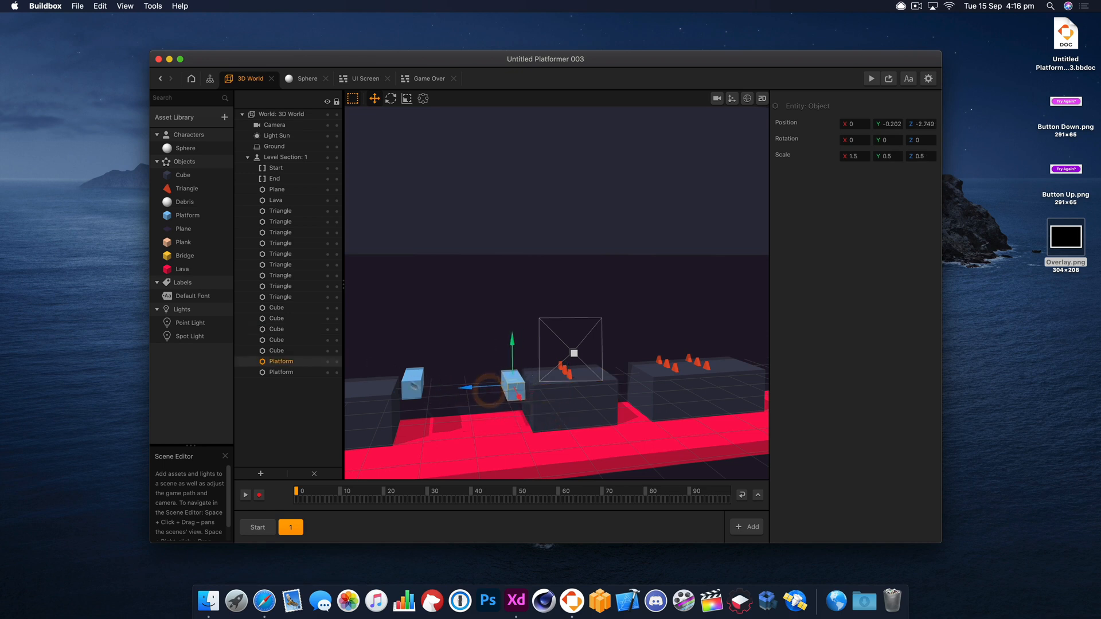
left_click(414, 387)
left_click_drag(402, 386, 469, 384)
- Stretch the cube before the platforms to a Z scale of about 3.5 and move it to about Z 4.2
right_click_drag(388, 401, 452, 392)
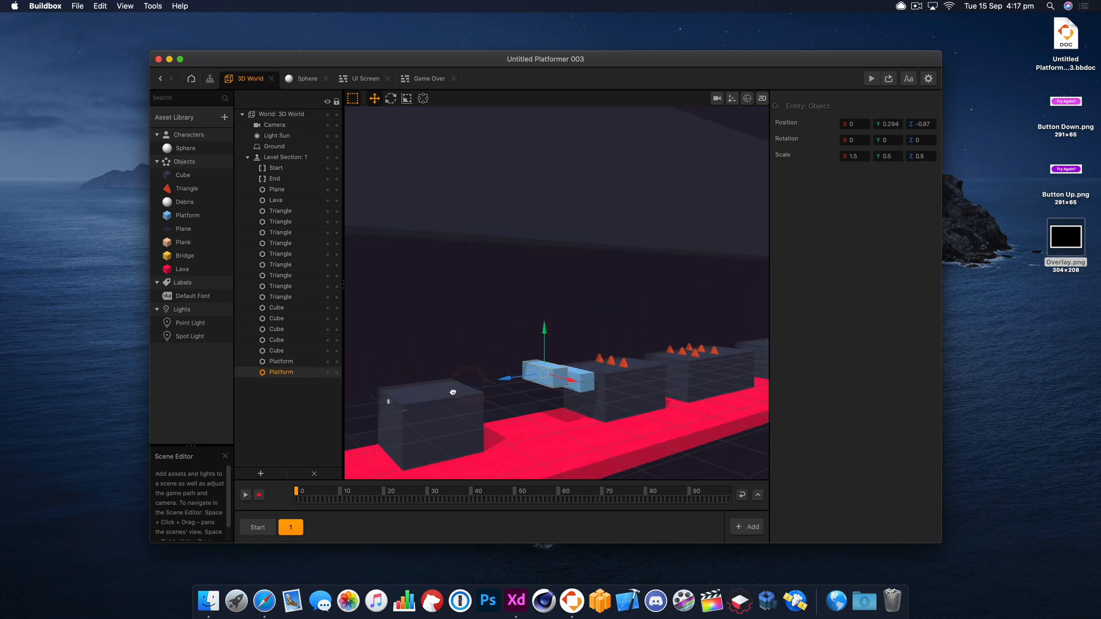
left_click(434, 403)
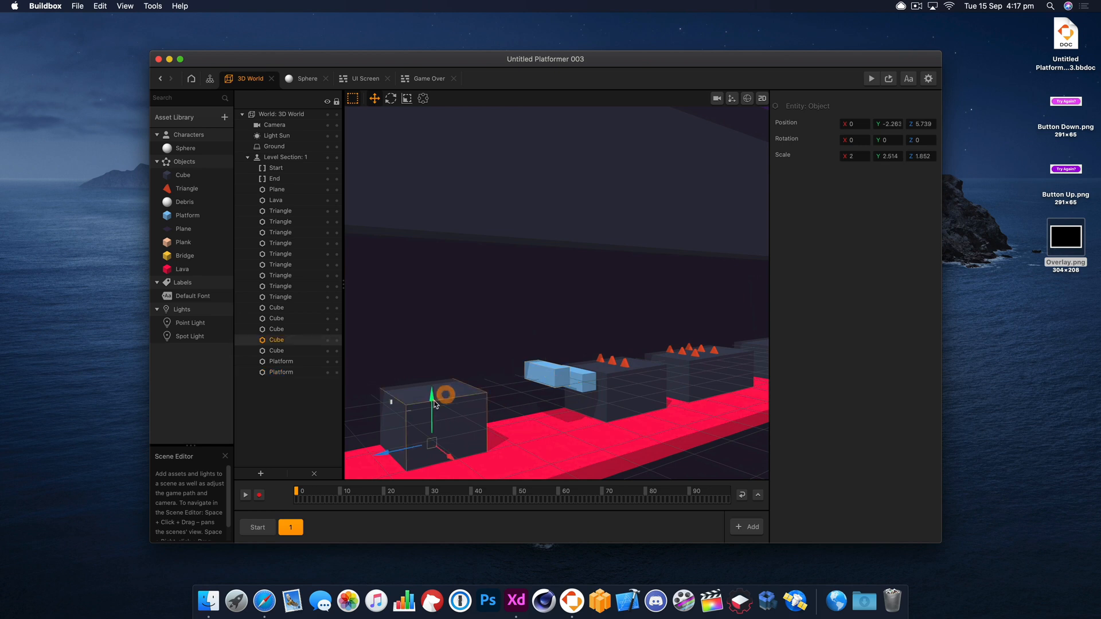
left_click(407, 99)
left_click_drag(389, 455, 346, 464)
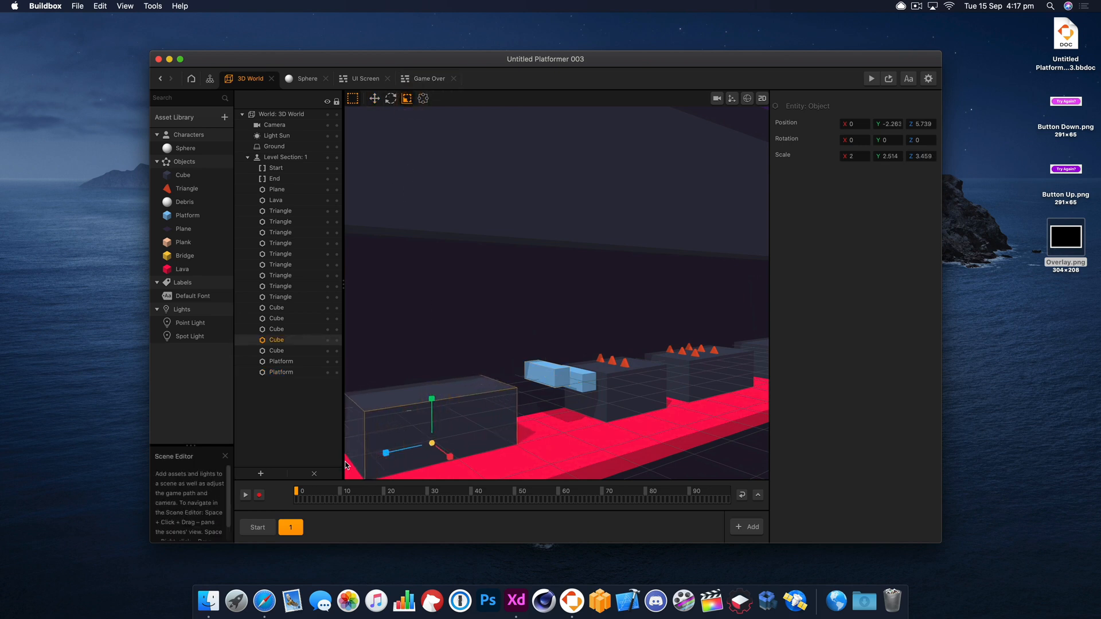
left_click(373, 98)
left_click_drag(410, 453, 440, 444)
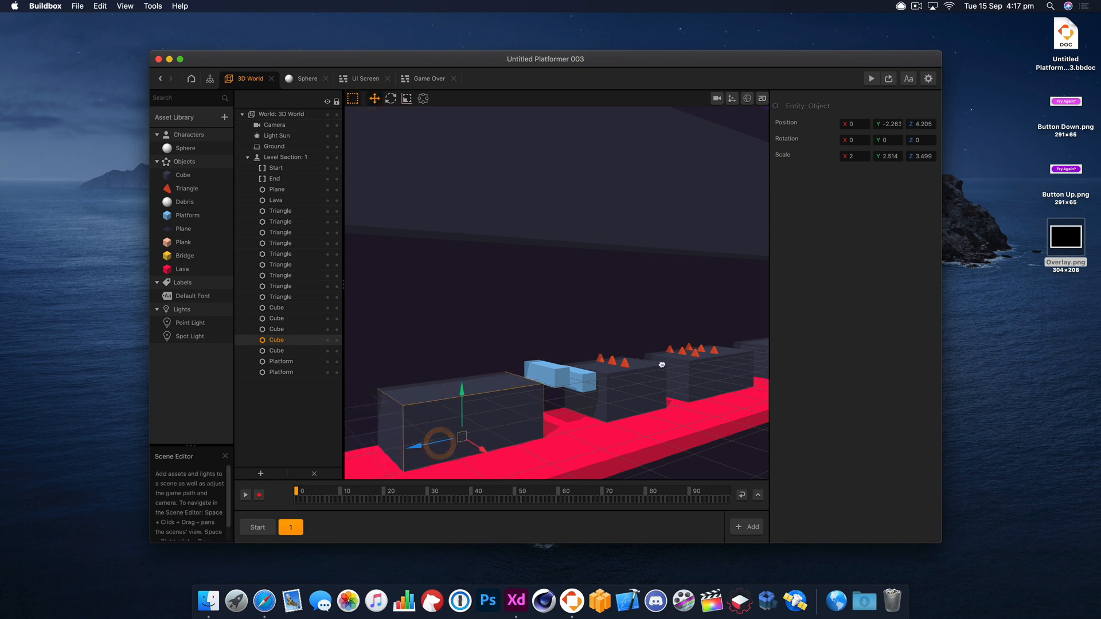
- Play the game preview and jump across the repositioned cubes, platforms and spikes to test level section 1
right_click_drag(661, 365, 715, 319)
left_click(872, 79)
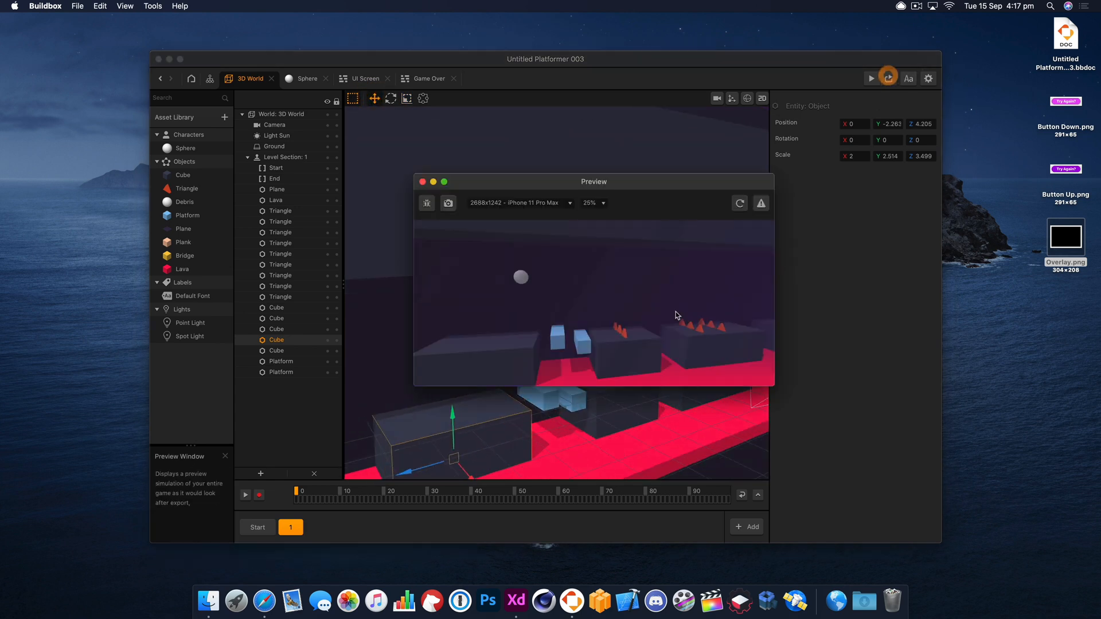
left_click(664, 346)
left_click(666, 348)
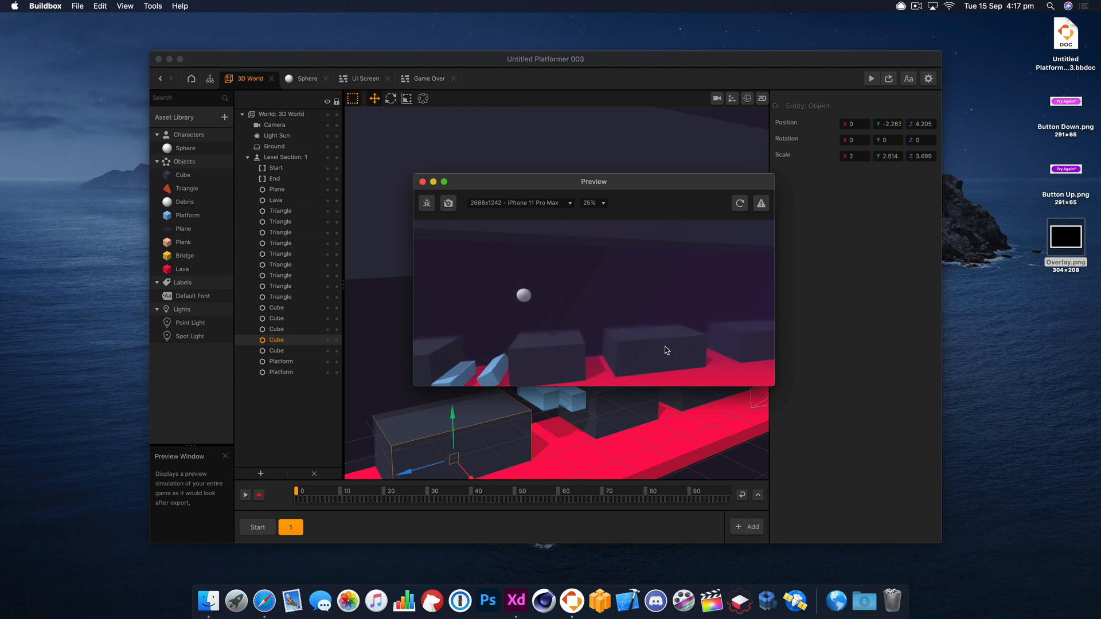
left_click(666, 348)
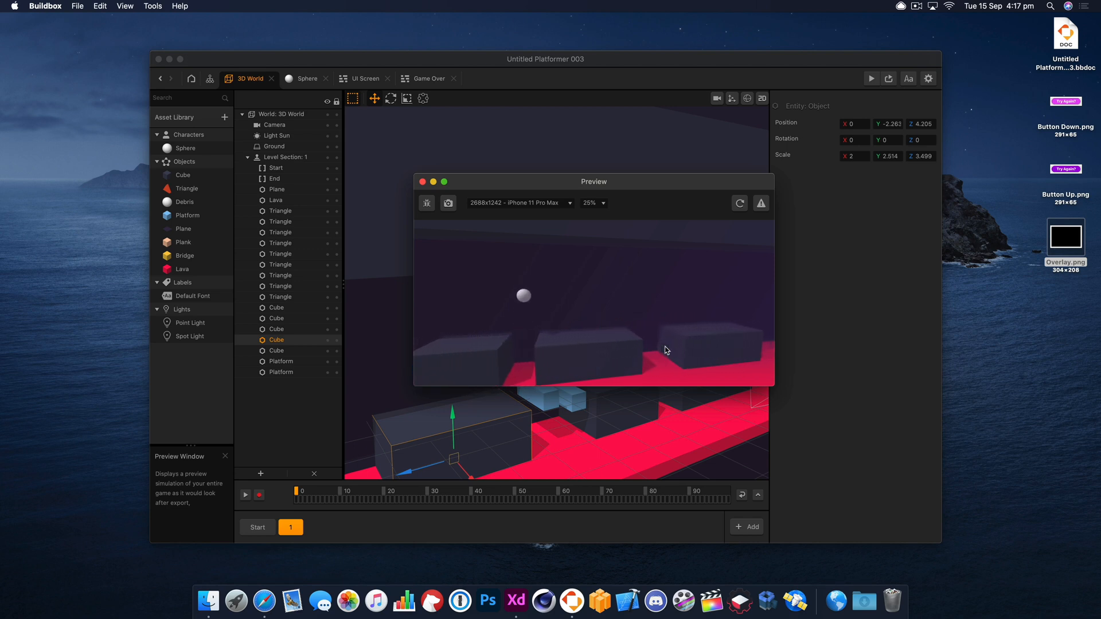
left_click(665, 349)
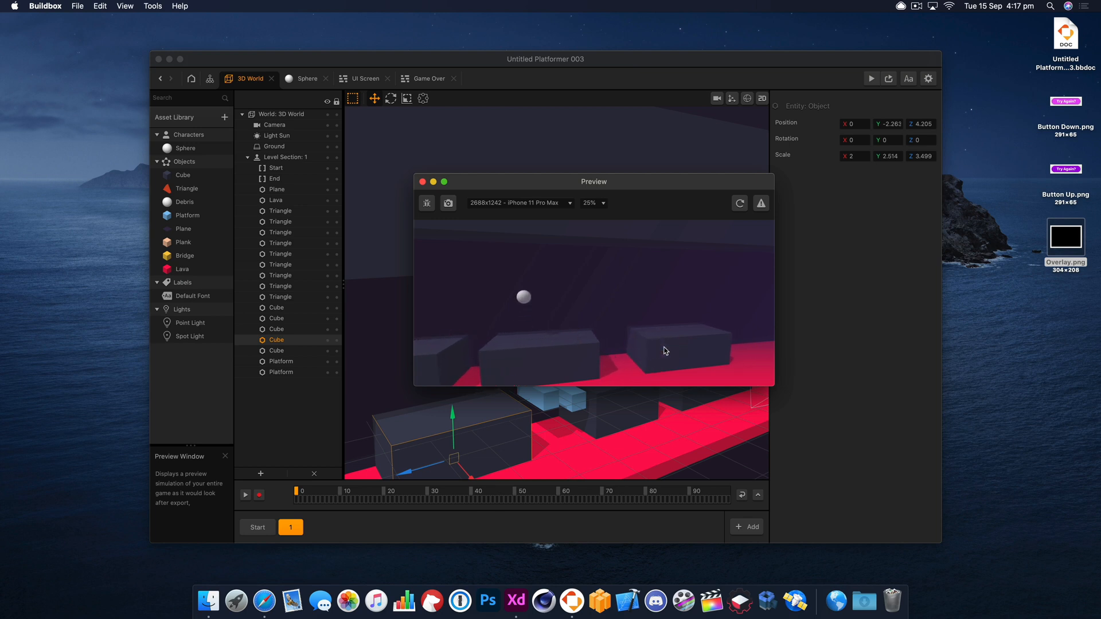
left_click(665, 350)
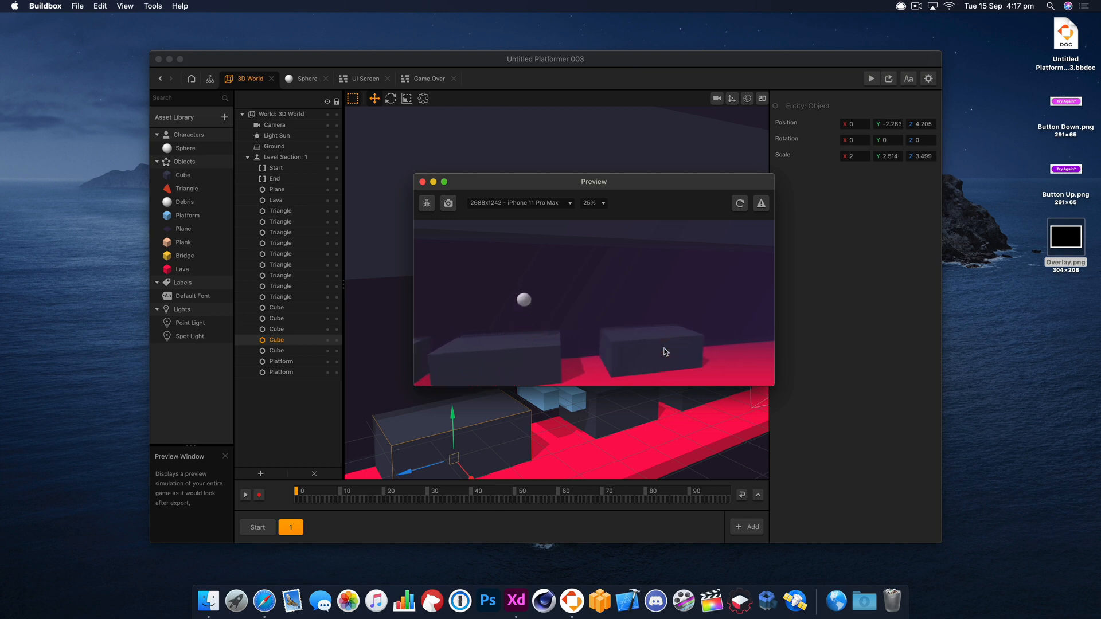
left_click(665, 351)
left_click(660, 347)
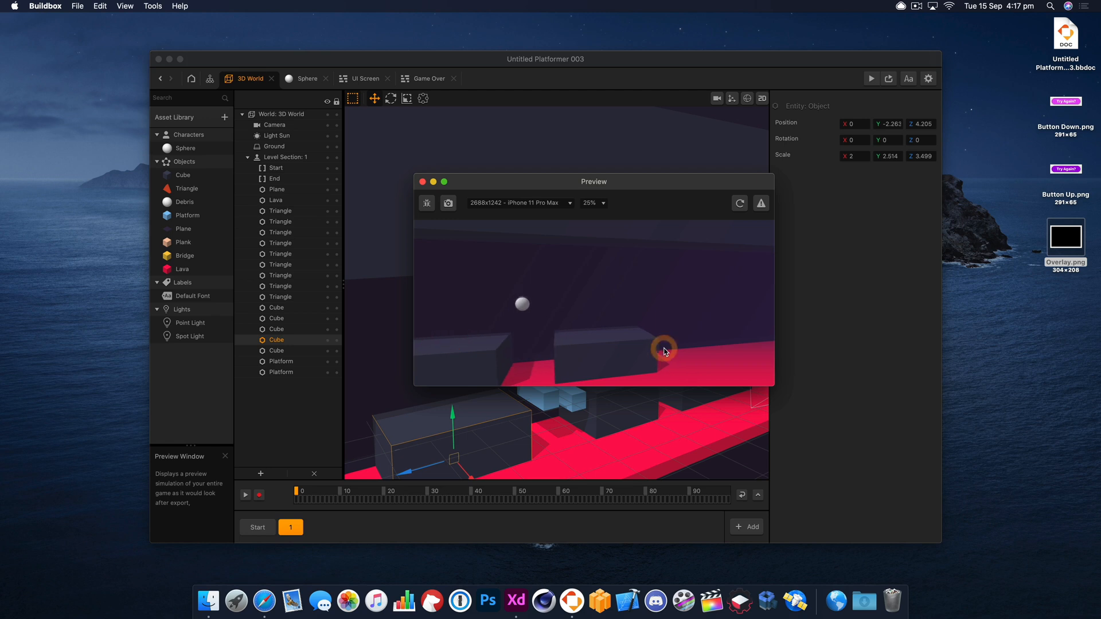